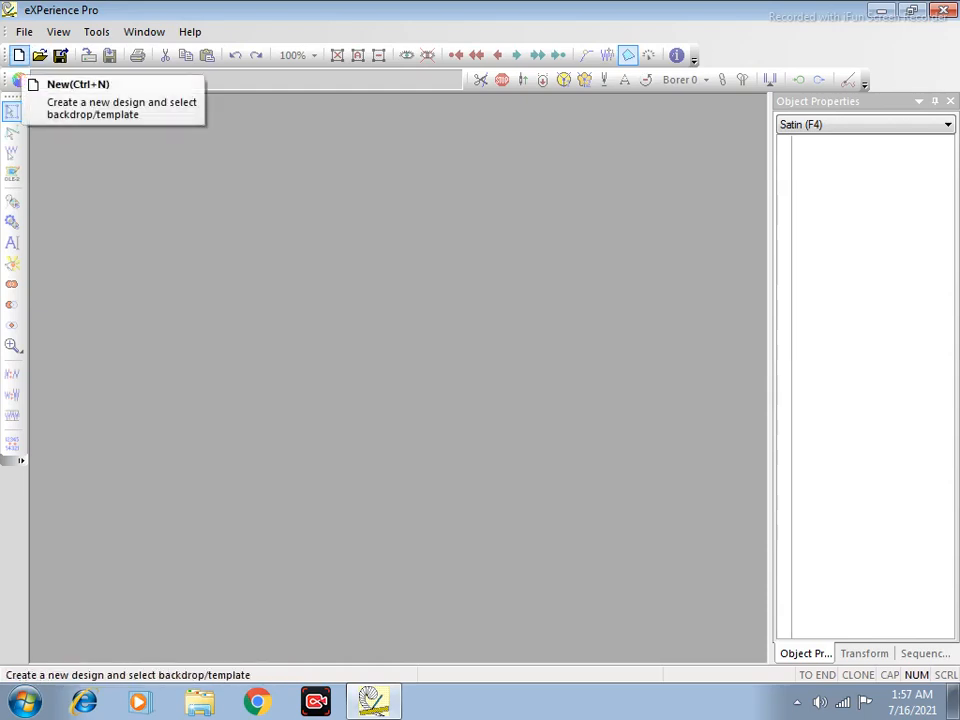
Create a new design 40 cm wide and 100 cm high.
{"action": "left_click", "coordinate": [19, 55]}
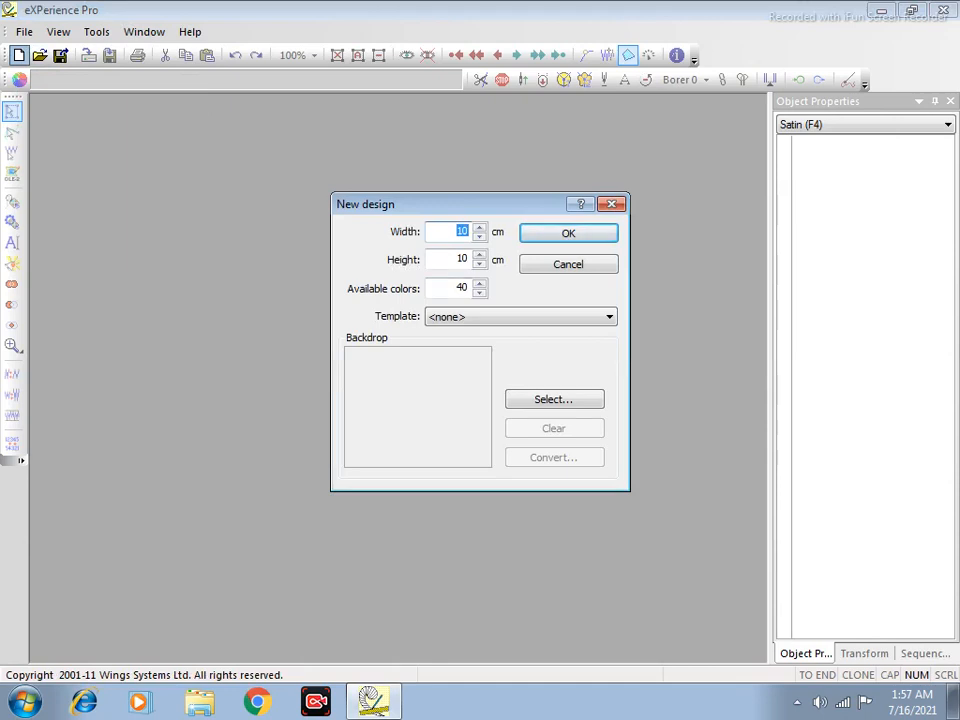
{"action": "type", "text": "400"}
{"action": "key", "text": "BackSpace"}
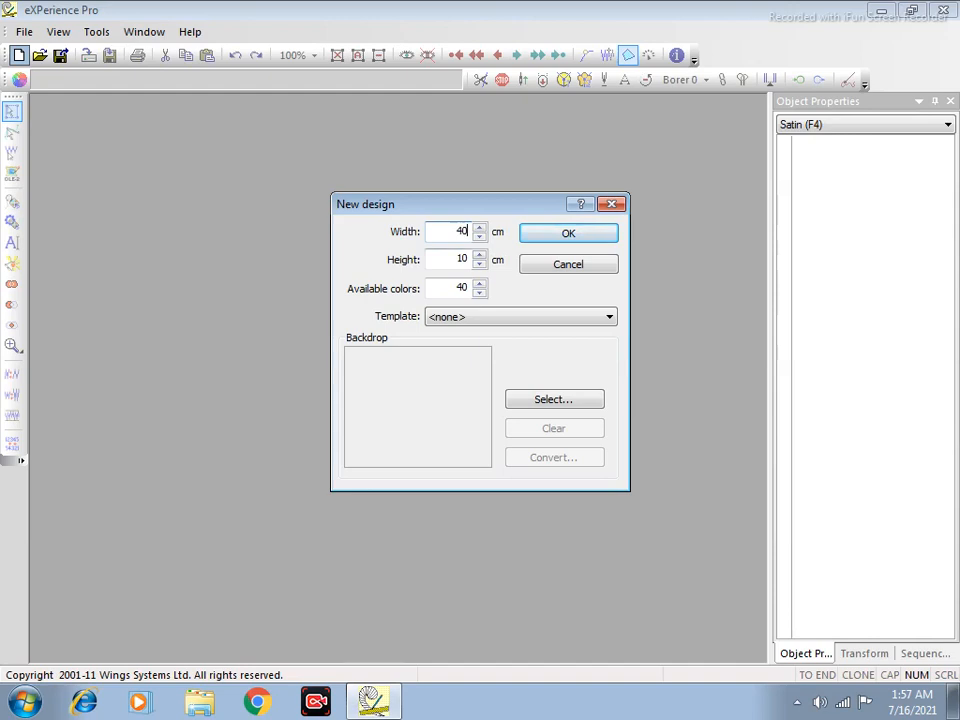
{"action": "type", "text": "100"}
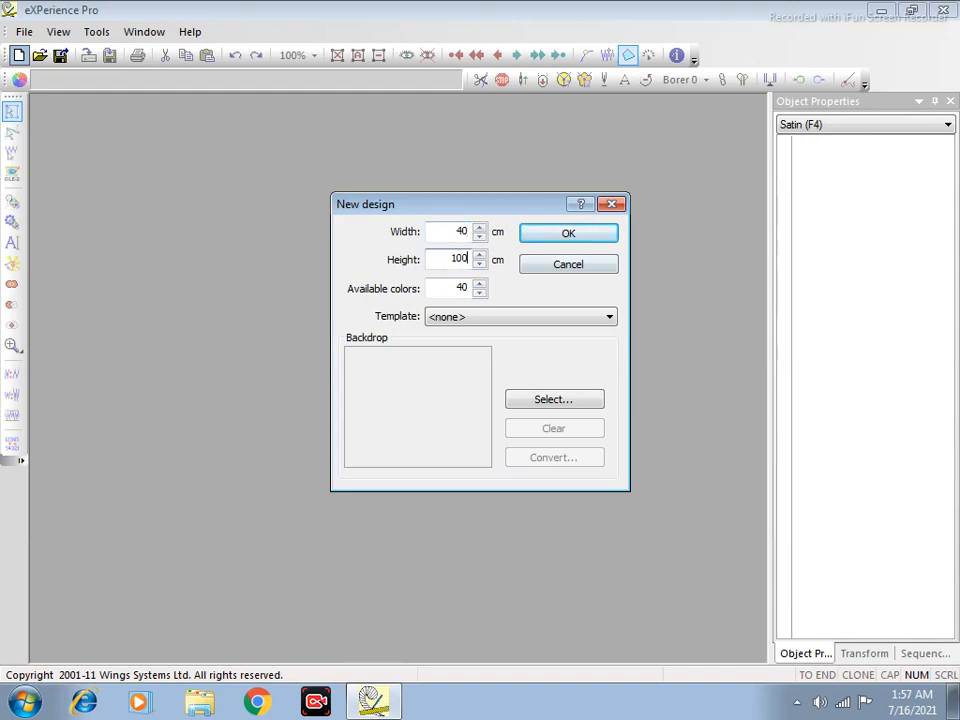
{"action": "key", "text": "Return"}
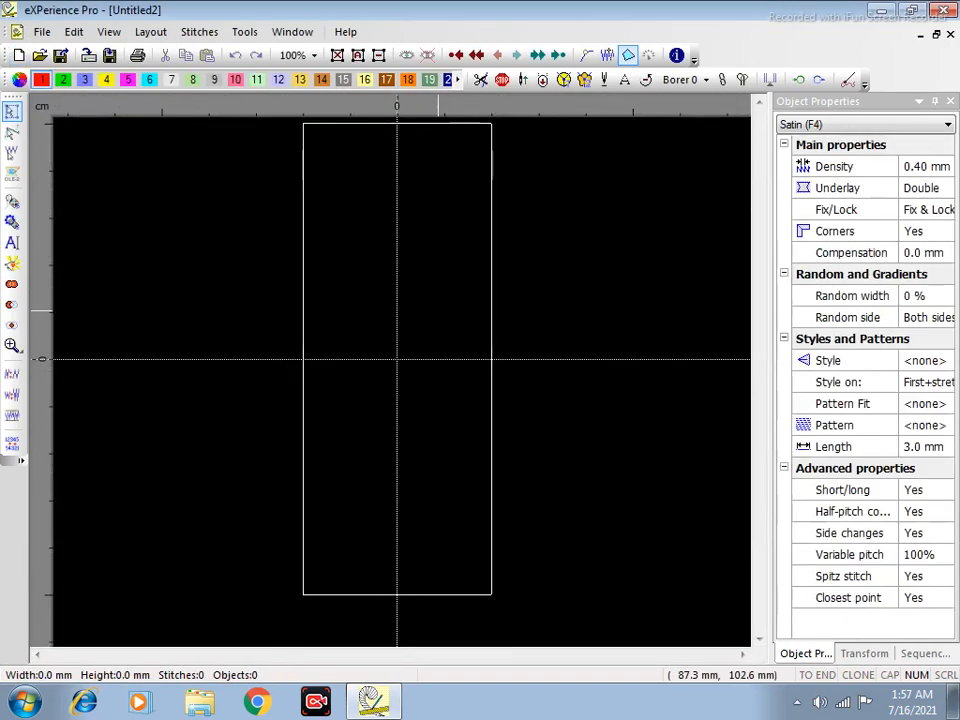
Set the design's start point at the lower-right corner of the design frame.
{"action": "scroll", "coordinate": [438, 311], "scroll_direction": "down", "scroll_amount": 3}
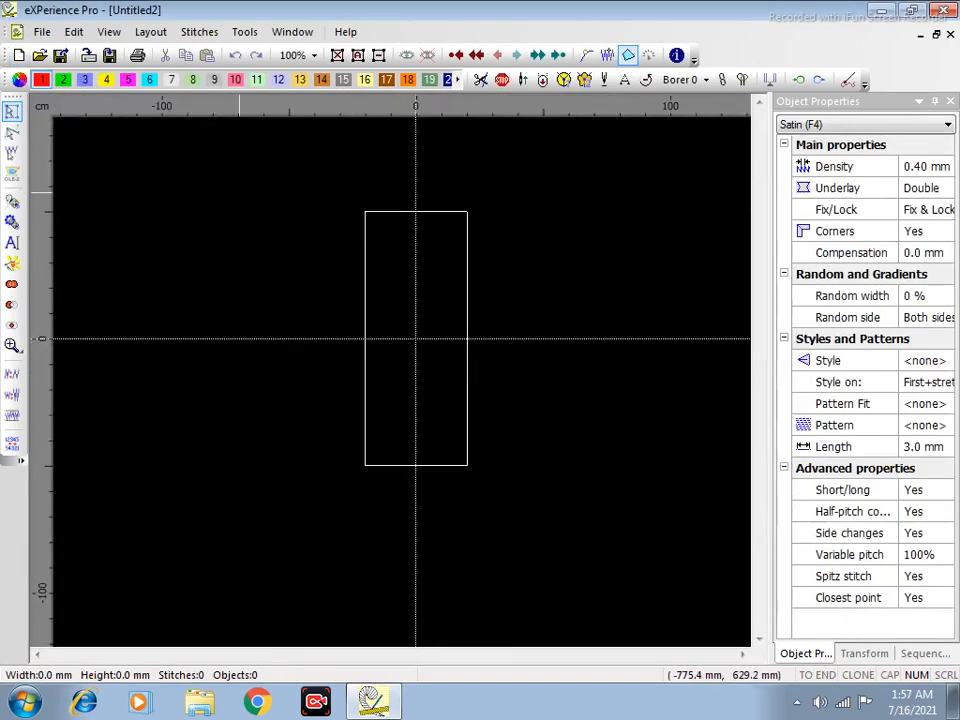
{"action": "left_click", "coordinate": [74, 31]}
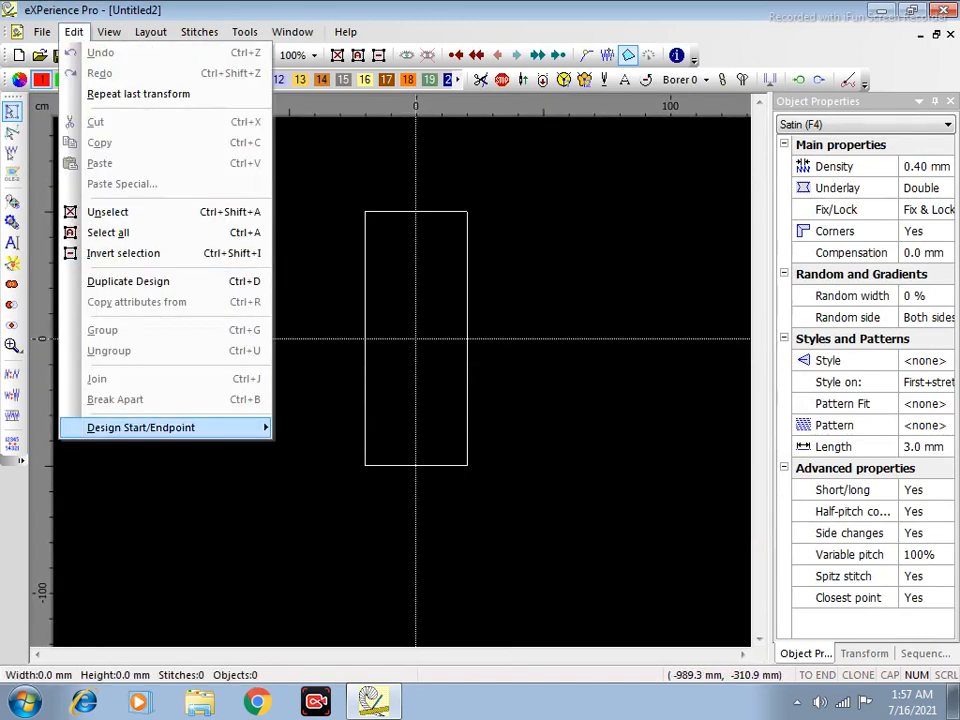
{"action": "mouse_move", "coordinate": [230, 427]}
{"action": "left_click", "coordinate": [340, 366]}
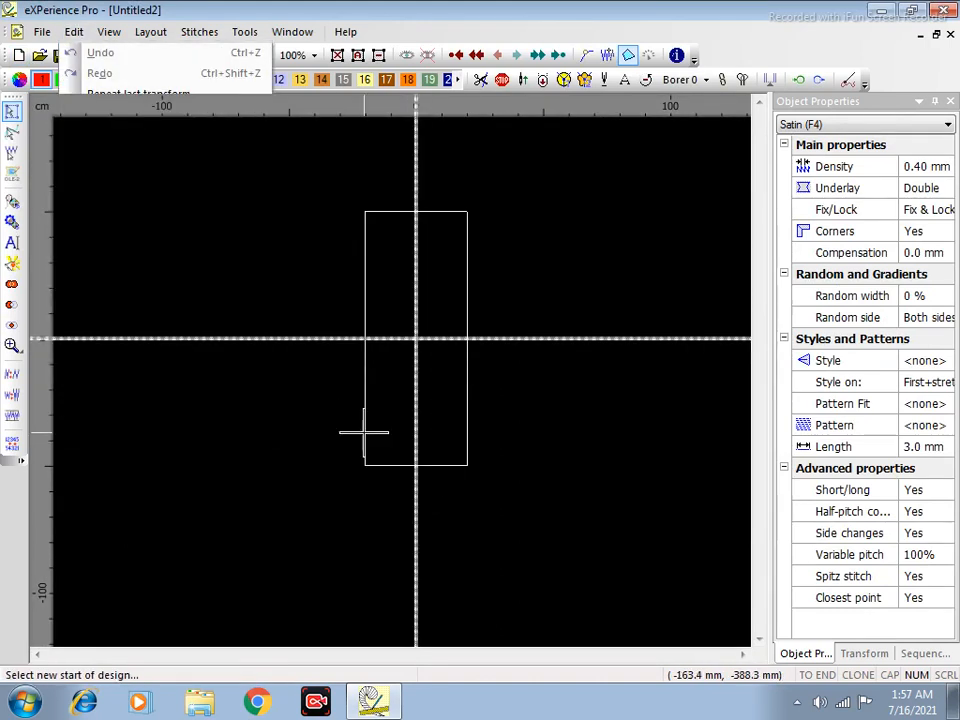
{"action": "left_click", "coordinate": [466, 465]}
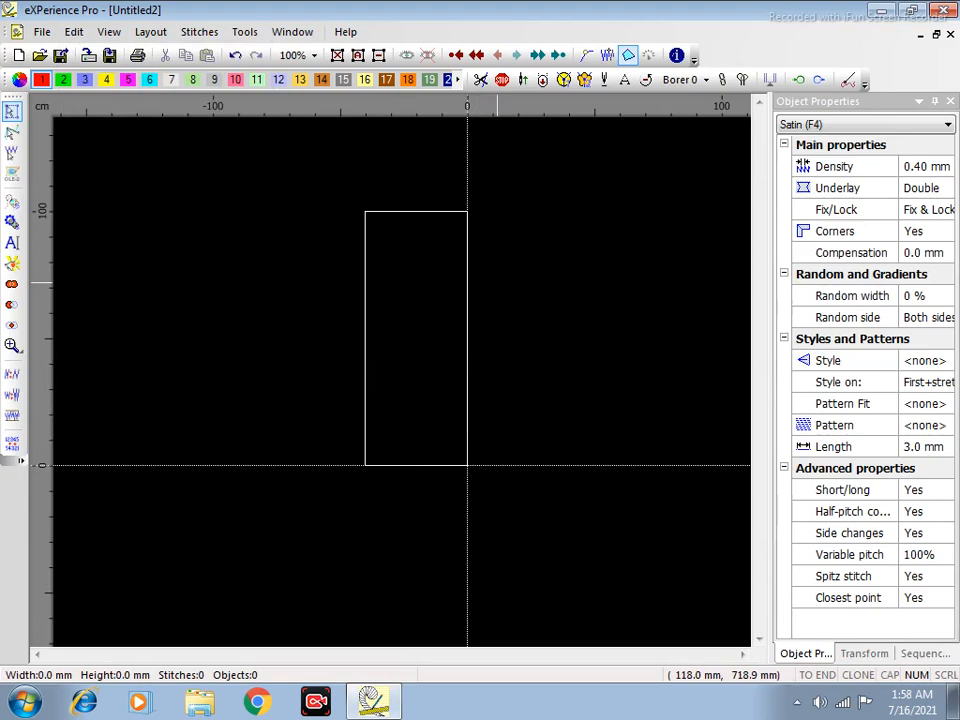
Draw a vertical running-stitch line about 44 mm long, upward from the frame's lower-right corner.
{"action": "key", "text": "z"}
{"action": "left_click_drag", "start_coordinate": [520, 186], "coordinate": [252, 573]}
{"action": "left_click_drag", "start_coordinate": [303, 391], "coordinate": [535, 455]}
{"action": "left_click_drag", "start_coordinate": [617, 406], "coordinate": [402, 601]}
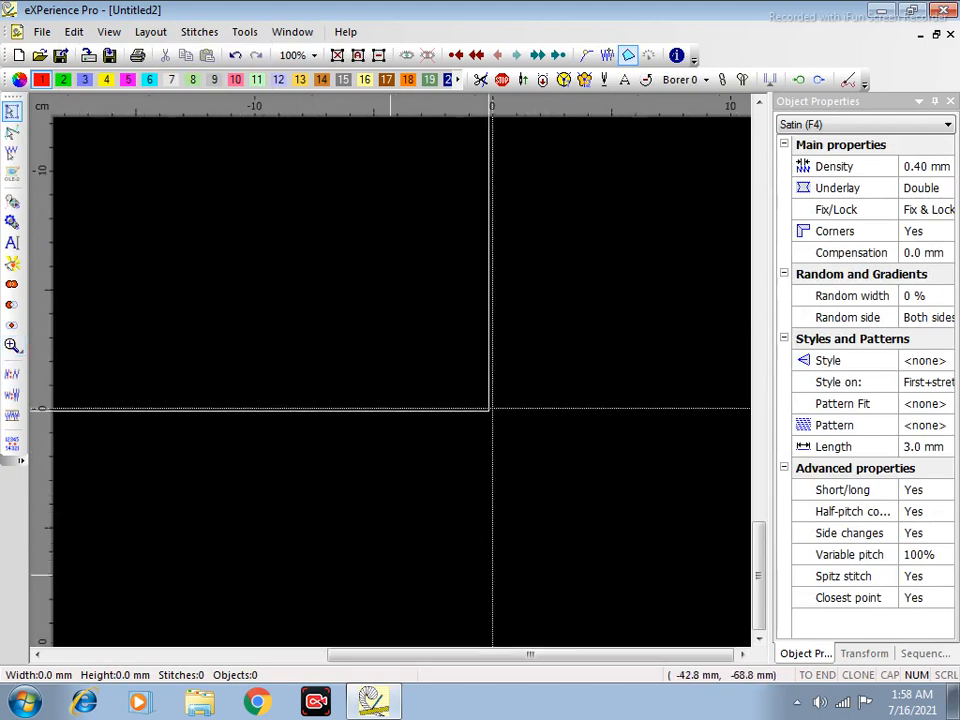
{"action": "key", "text": "F3"}
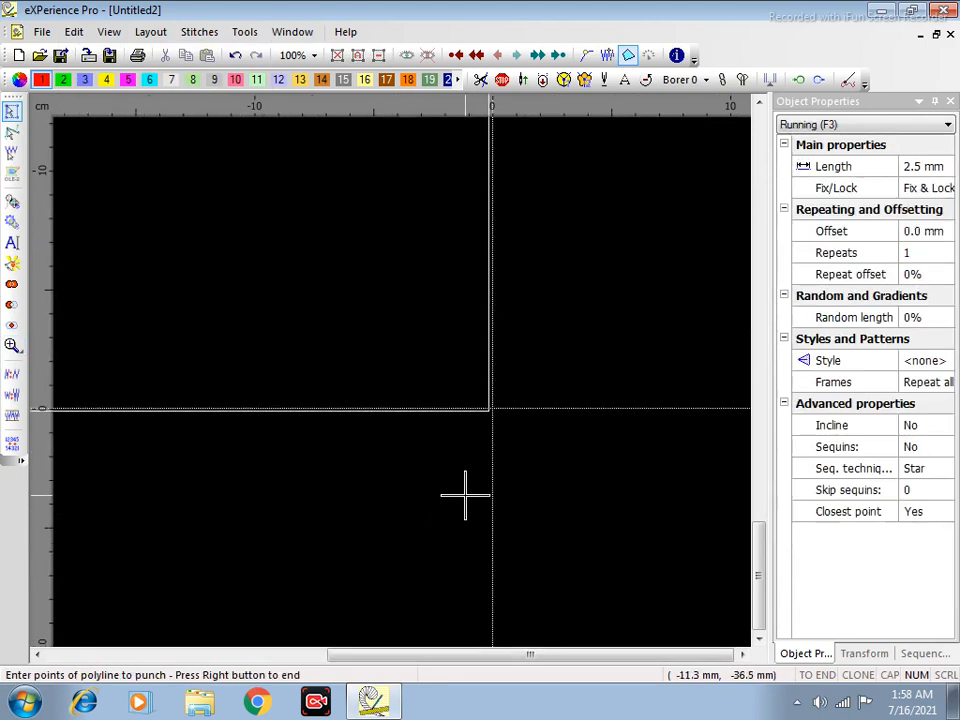
{"action": "left_click", "coordinate": [490, 408]}
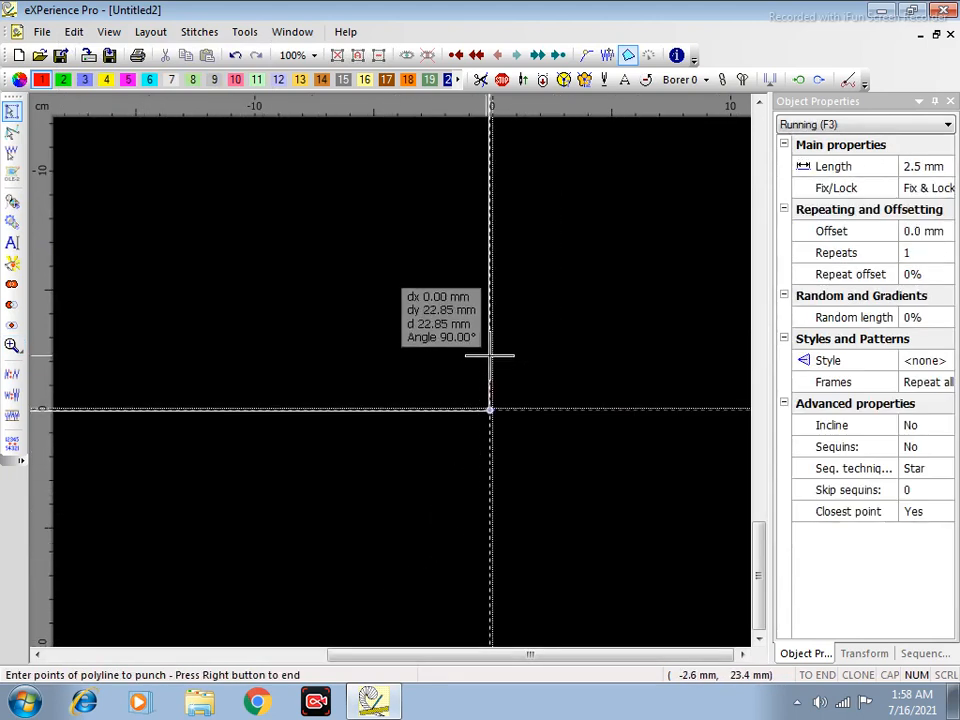
{"action": "left_click", "coordinate": [490, 304]}
{"action": "right_click", "coordinate": [478, 305]}
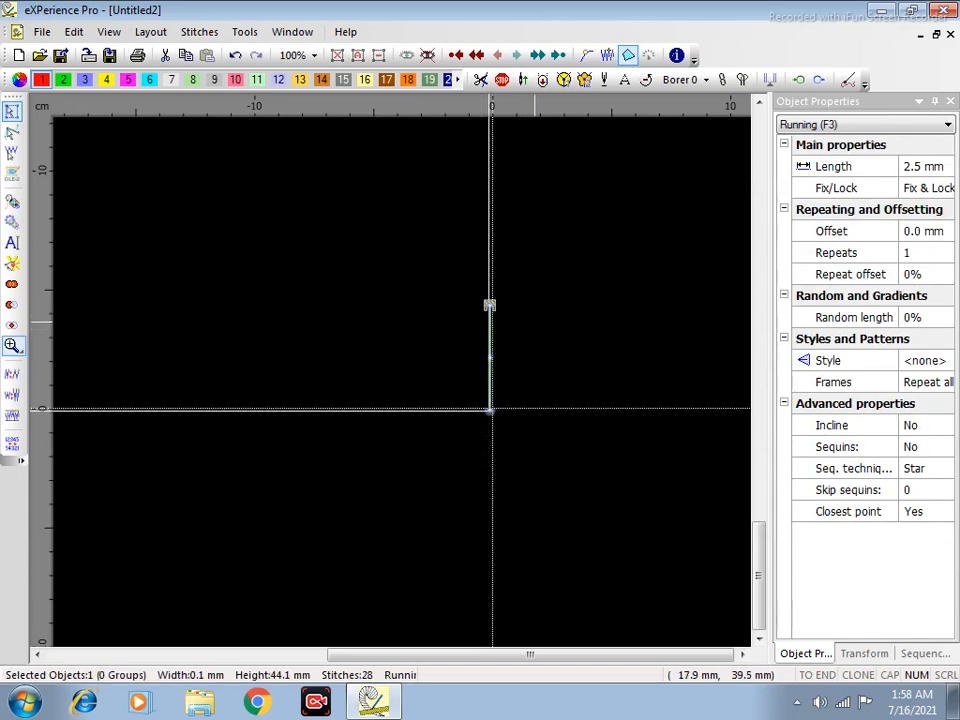
Set both the entry point and the exit point of the running line at its lower end.
{"action": "left_click_drag", "start_coordinate": [511, 323], "coordinate": [366, 450]}
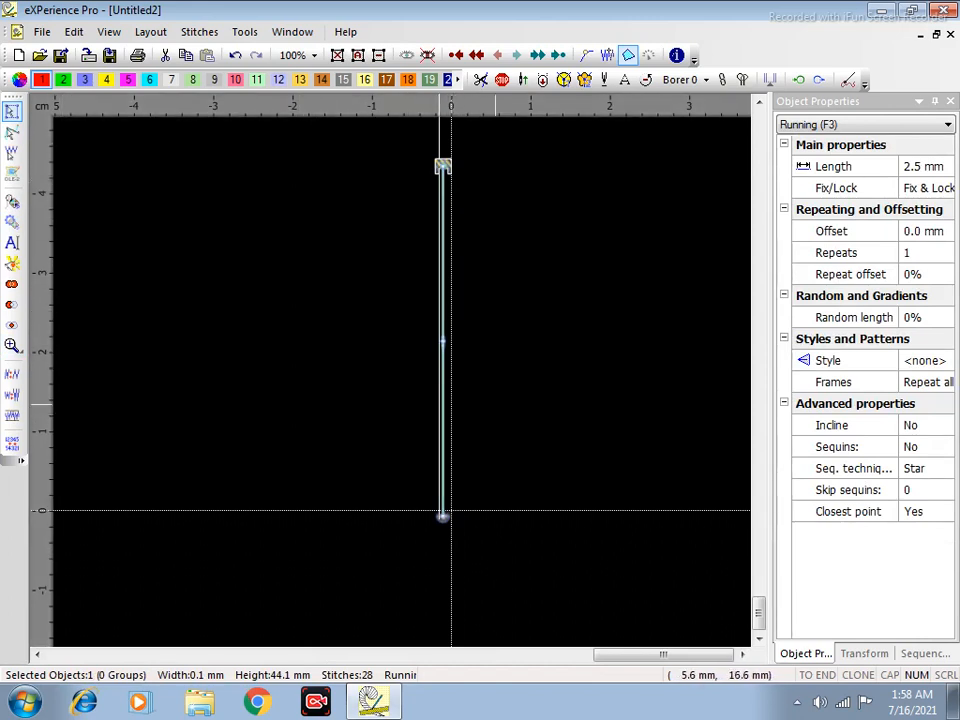
{"action": "left_click", "coordinate": [798, 79]}
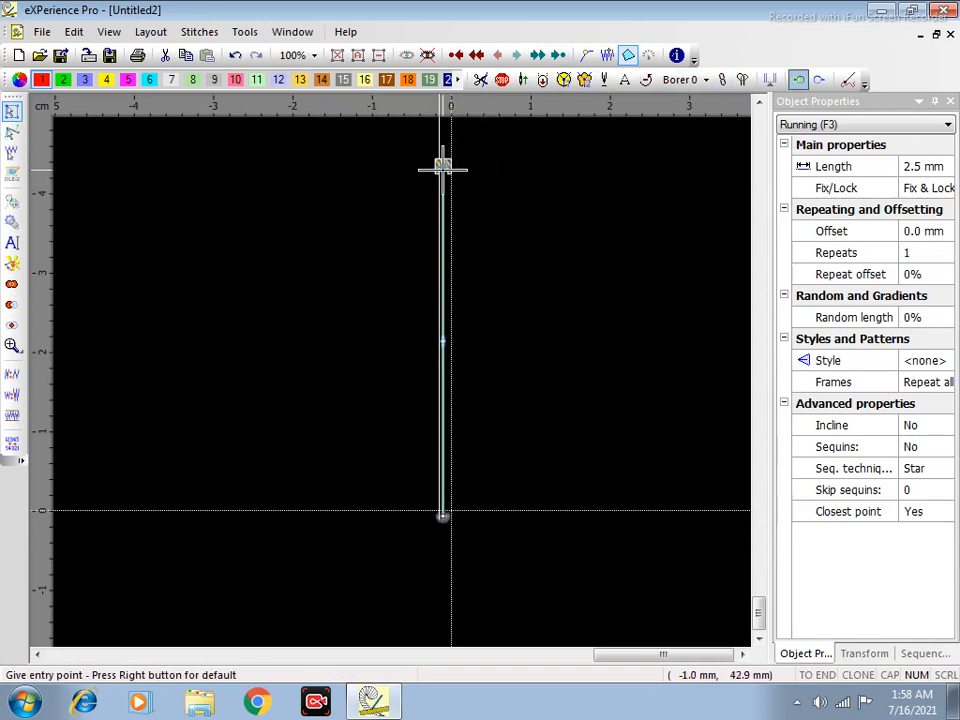
{"action": "left_click", "coordinate": [443, 514]}
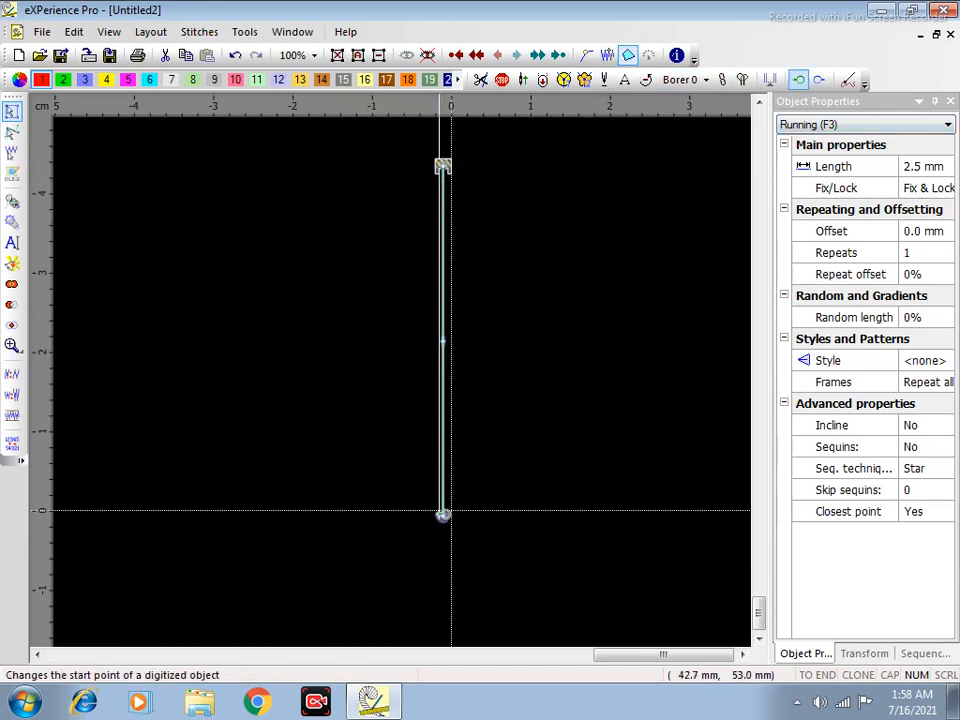
{"action": "left_click", "coordinate": [819, 79]}
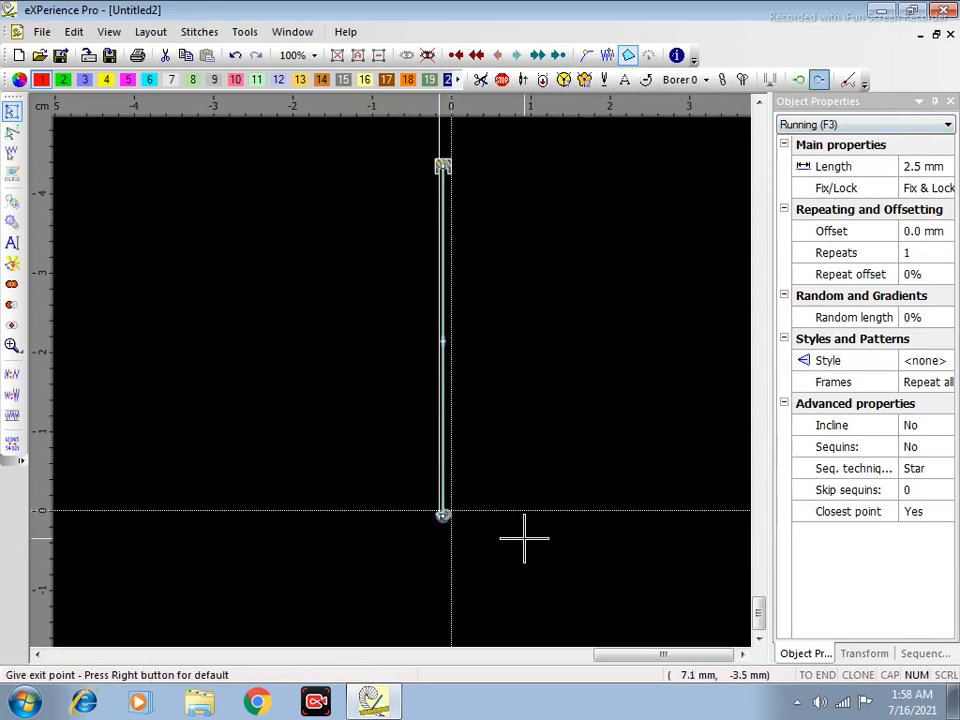
{"action": "left_click", "coordinate": [443, 514]}
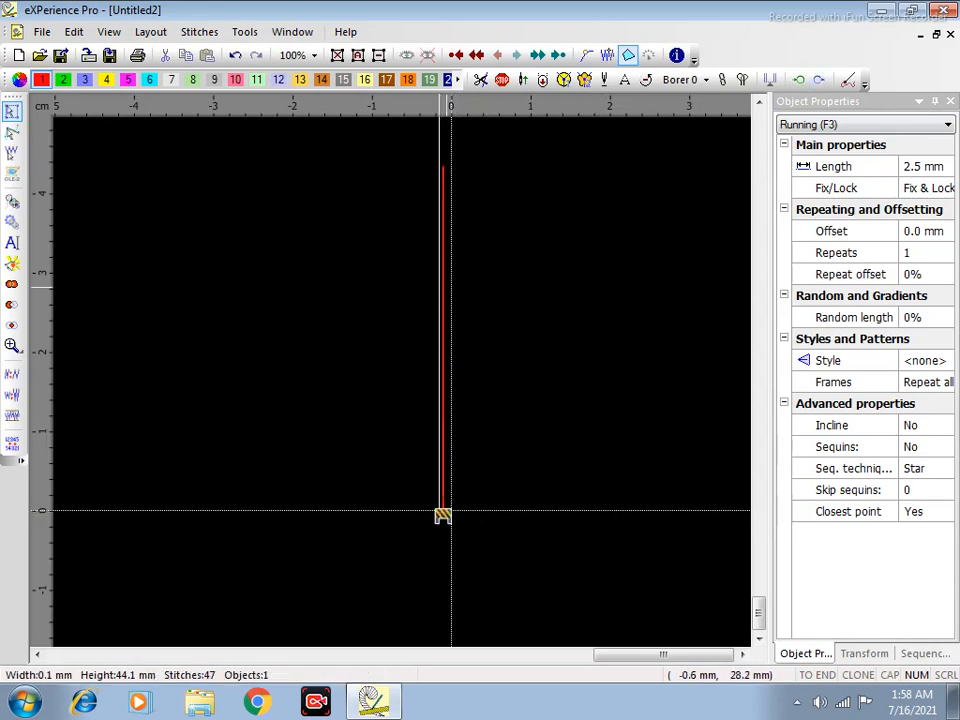
Start a new style for the running line, shape its unit into a zigzag and turn the lower point into a sequin.
{"action": "left_click", "coordinate": [445, 288]}
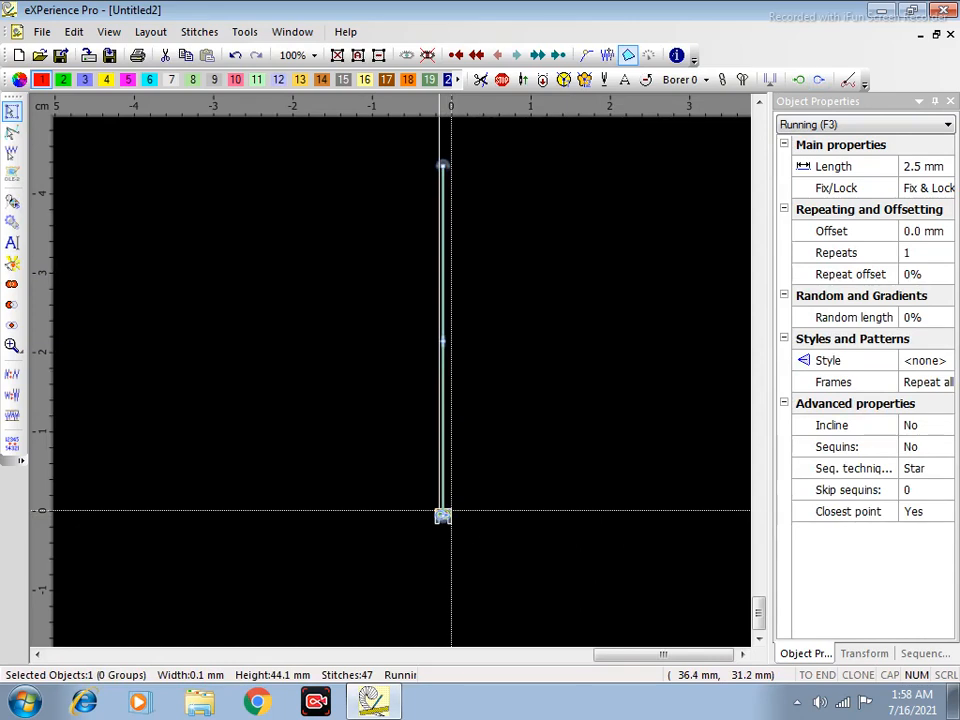
{"action": "left_click", "coordinate": [925, 361]}
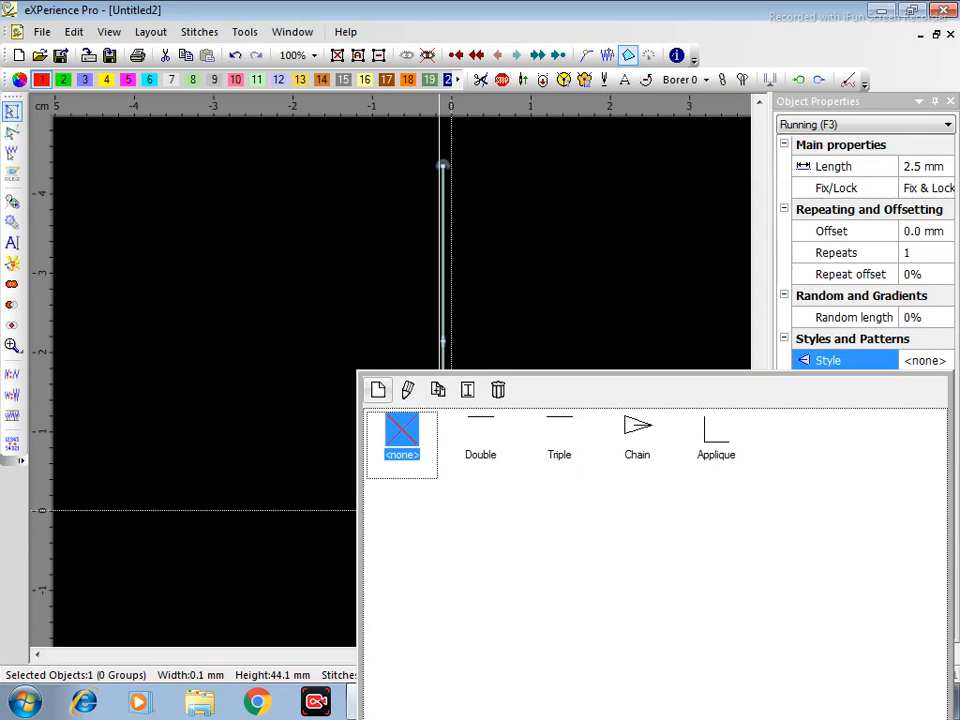
{"action": "left_click", "coordinate": [378, 389]}
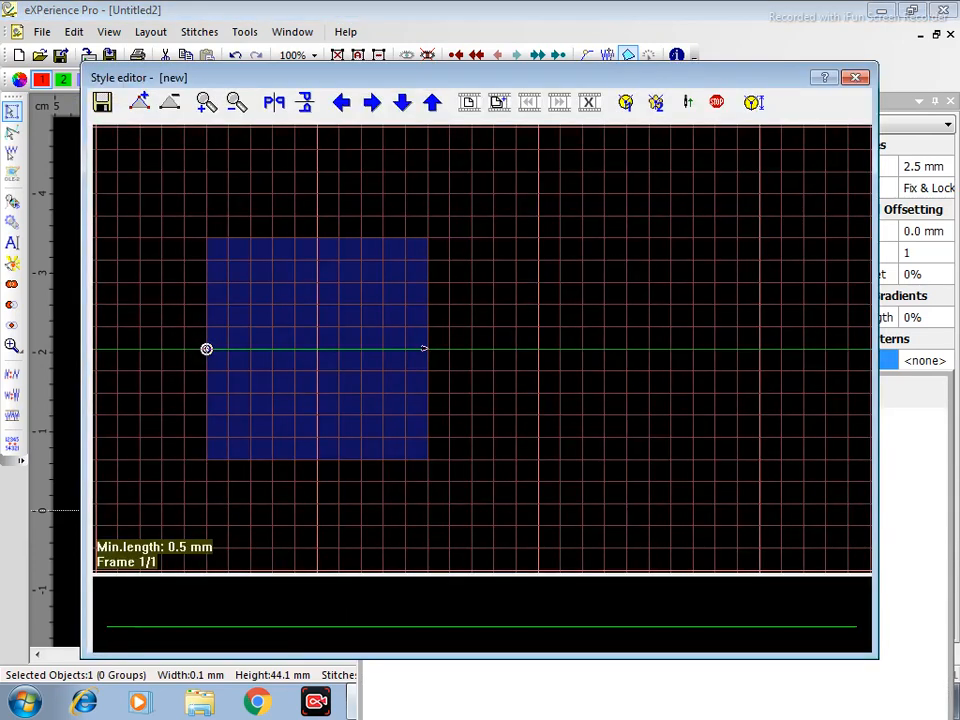
{"action": "left_click_drag", "start_coordinate": [424, 348], "coordinate": [414, 239]}
{"action": "left_click_drag", "start_coordinate": [420, 294], "coordinate": [229, 457]}
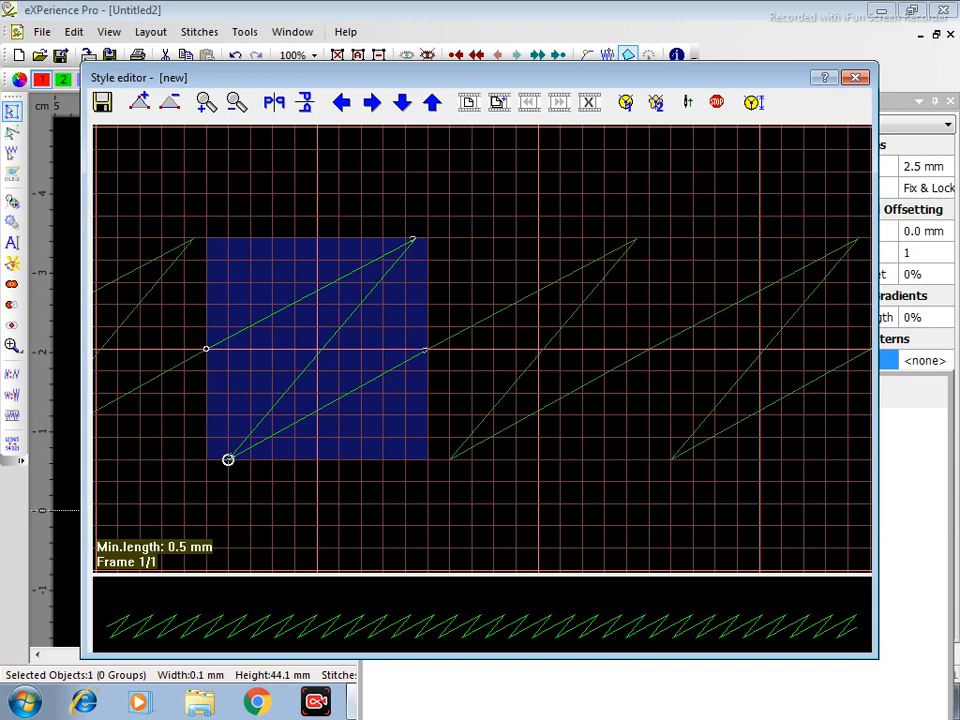
{"action": "left_click", "coordinate": [627, 103]}
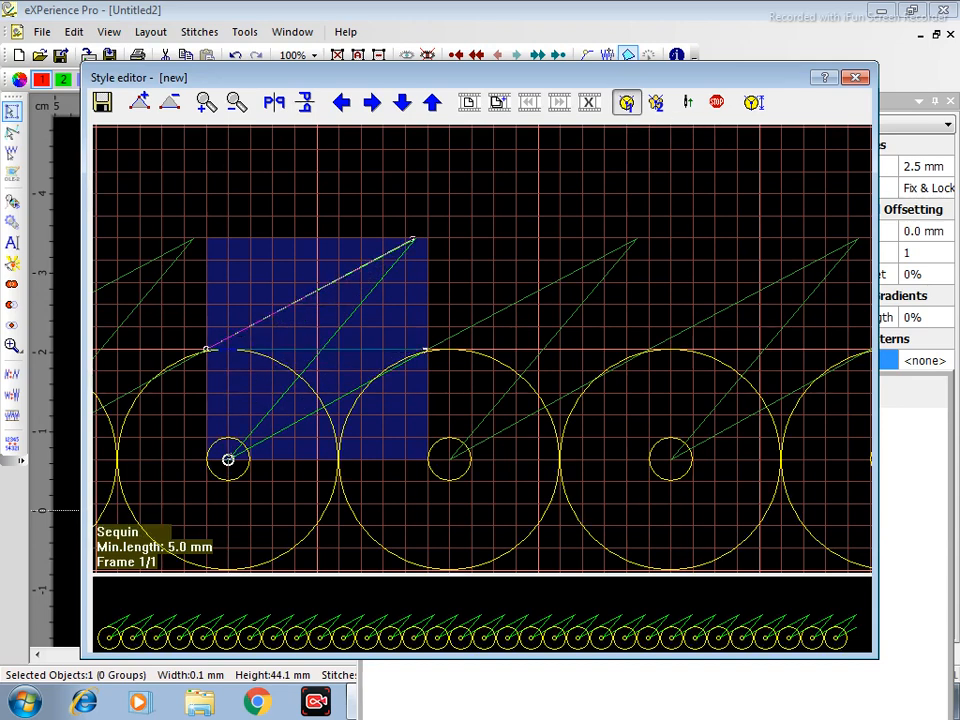
Move the sequin point to the start of the style unit's baseline and the upper point to the baseline's end.
{"action": "left_click_drag", "start_coordinate": [228, 459], "coordinate": [206, 349]}
{"action": "left_click", "coordinate": [416, 238]}
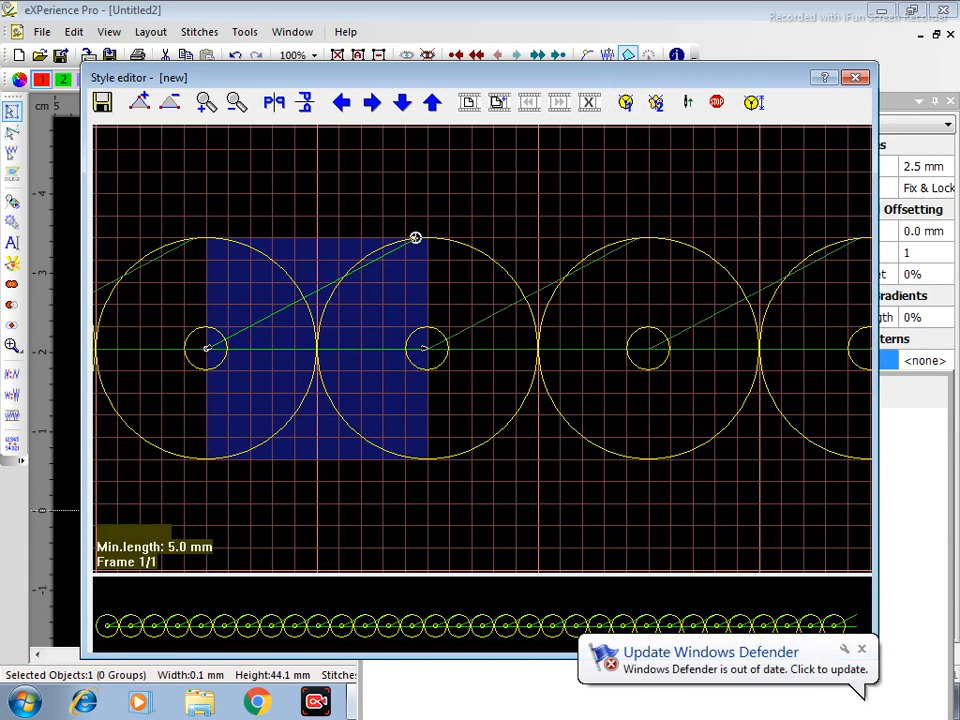
{"action": "left_click_drag", "start_coordinate": [416, 238], "coordinate": [422, 260]}
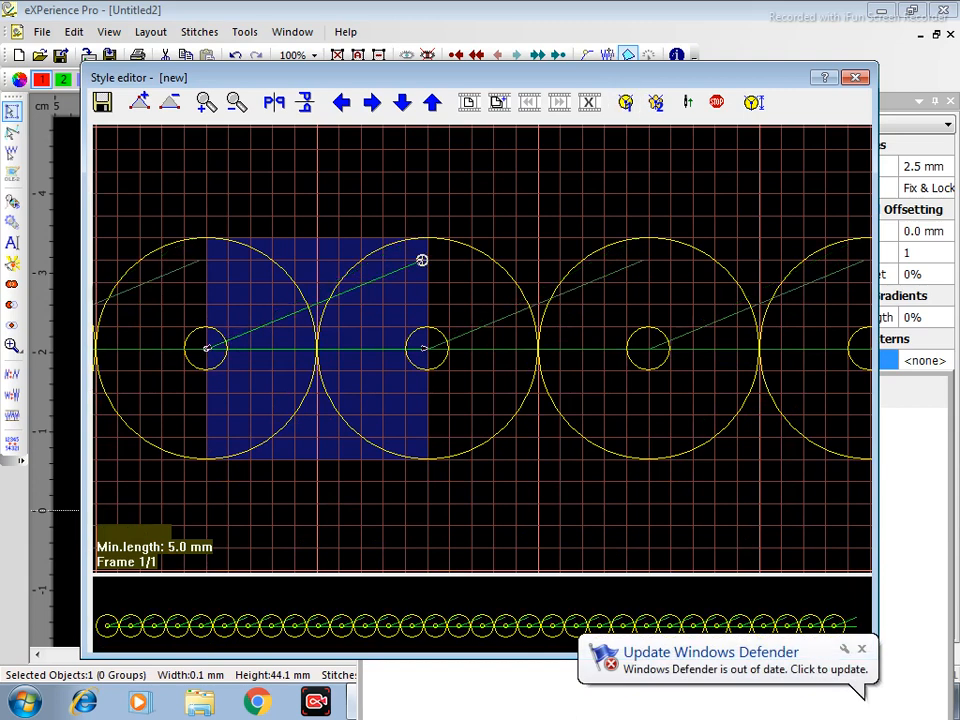
{"action": "left_click_drag", "start_coordinate": [422, 260], "coordinate": [422, 349]}
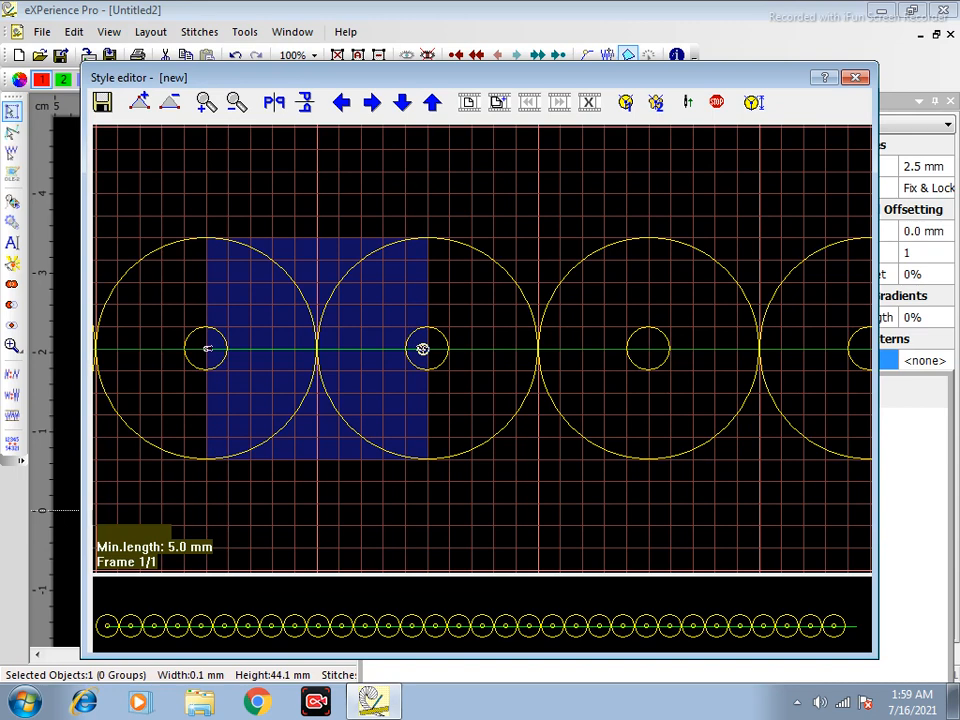
{"action": "left_click", "coordinate": [206, 349]}
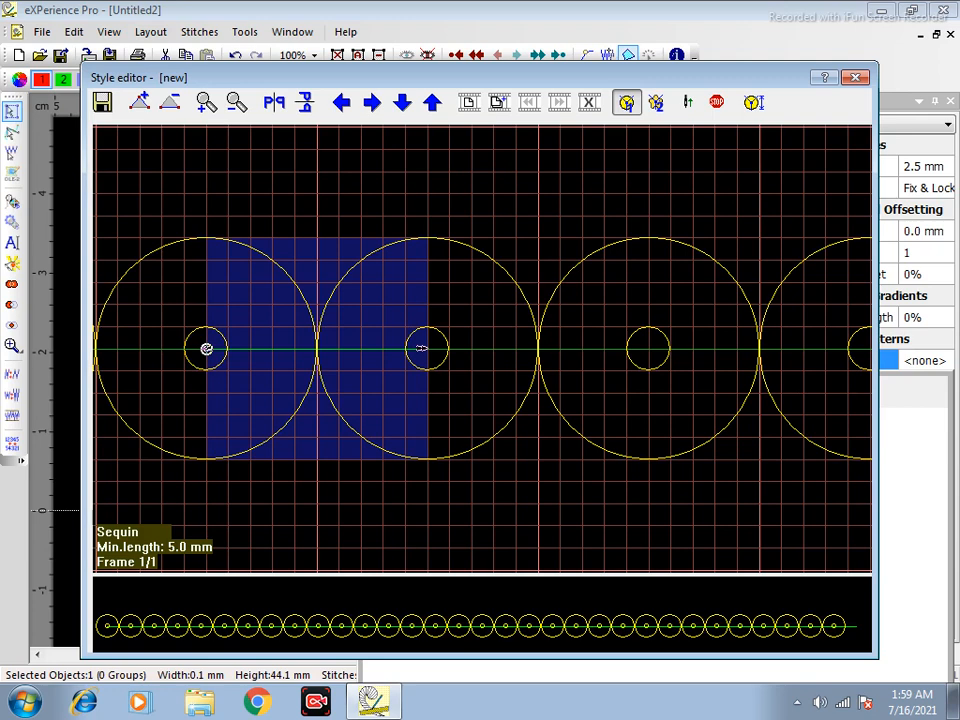
{"action": "left_click", "coordinate": [422, 348]}
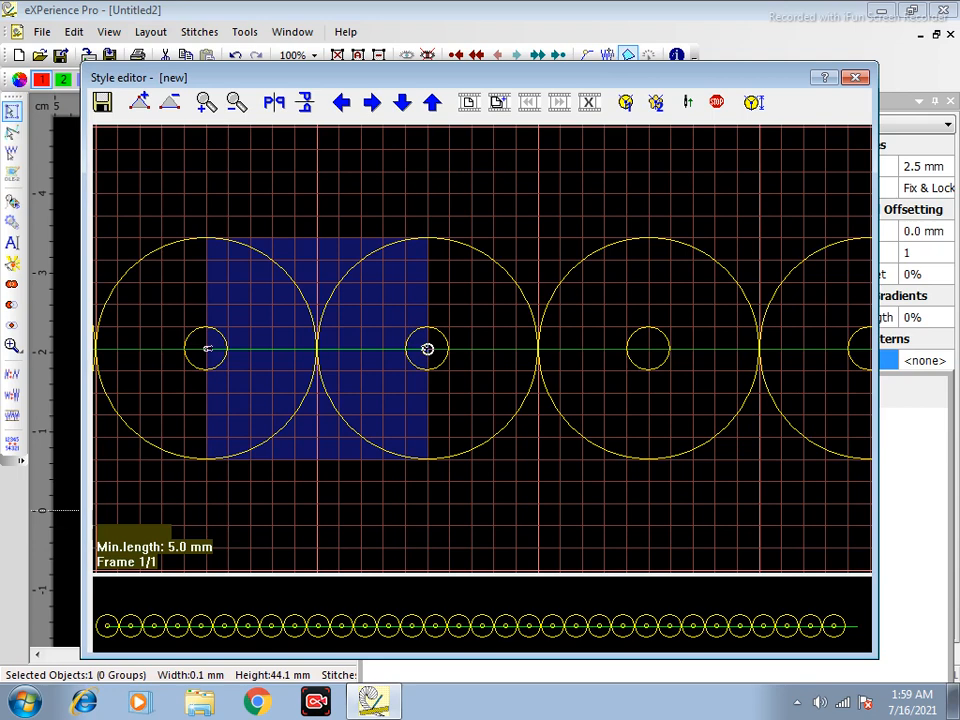
Save the sequin style under the name new and apply it to the running line.
{"action": "left_click", "coordinate": [102, 102]}
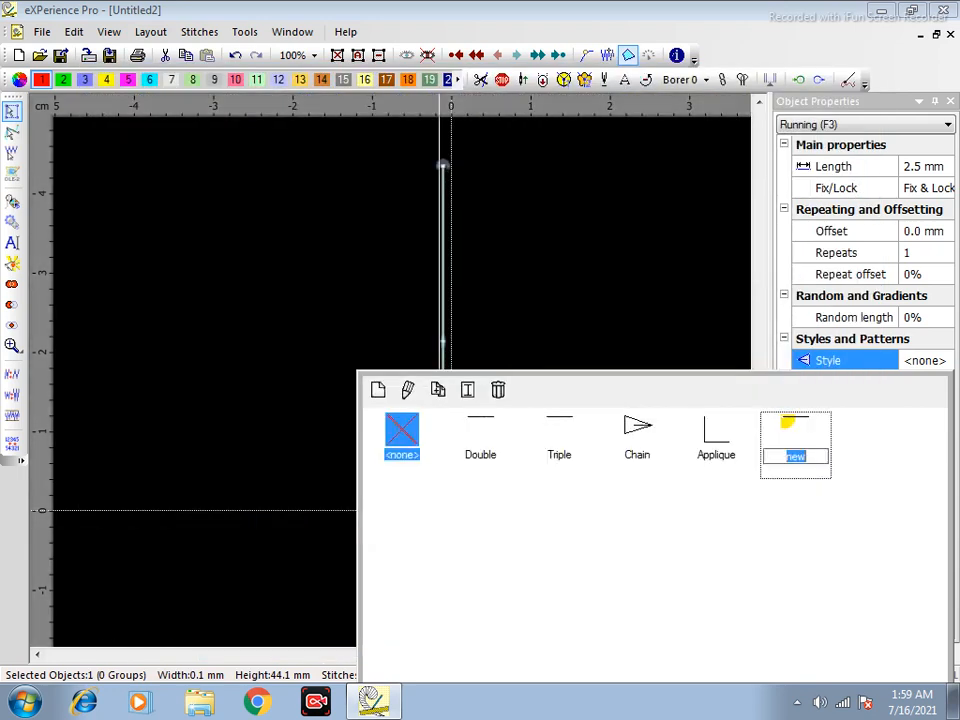
{"action": "double_click", "coordinate": [793, 419]}
{"action": "left_click", "coordinate": [592, 353]}
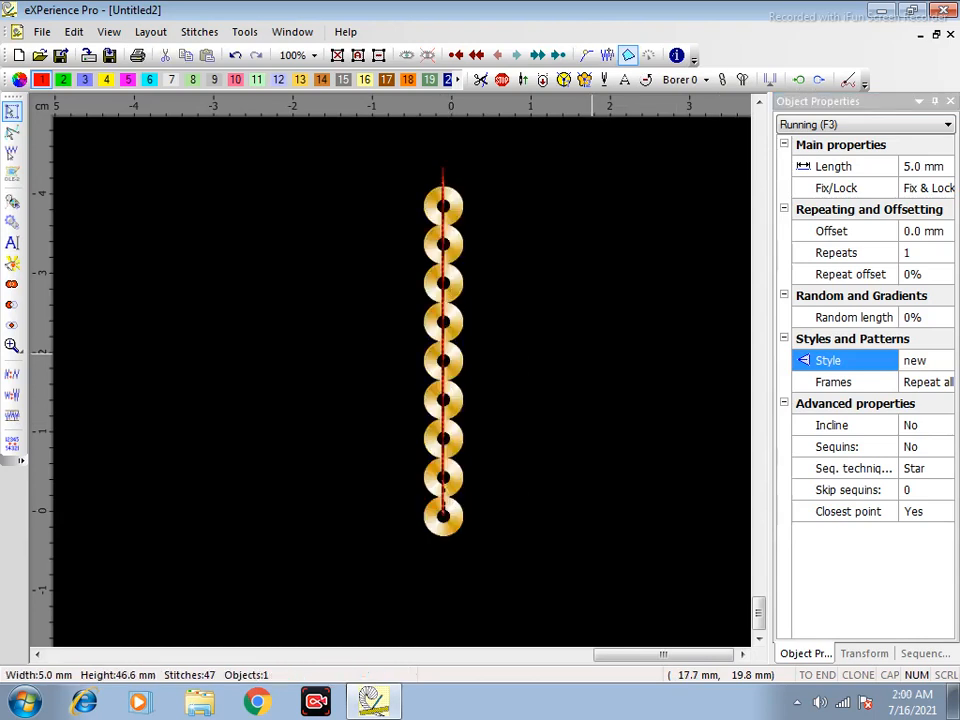
Reverse the stitching sequence of the sequin line.
{"action": "left_click", "coordinate": [442, 242]}
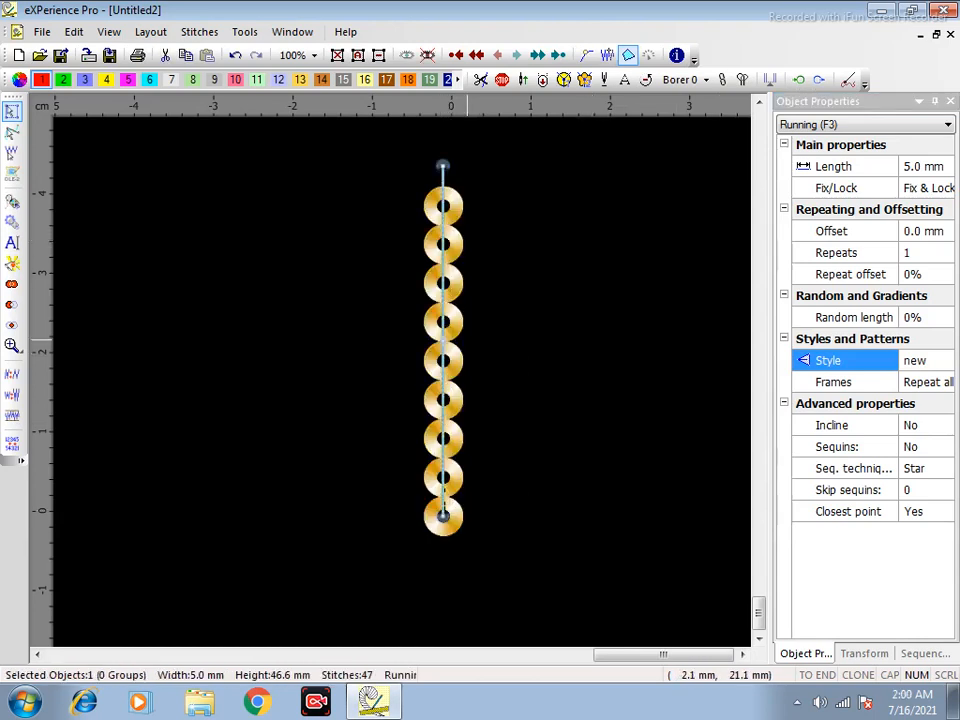
{"action": "left_click", "coordinate": [560, 267]}
{"action": "left_click_drag", "start_coordinate": [415, 156], "coordinate": [485, 256]}
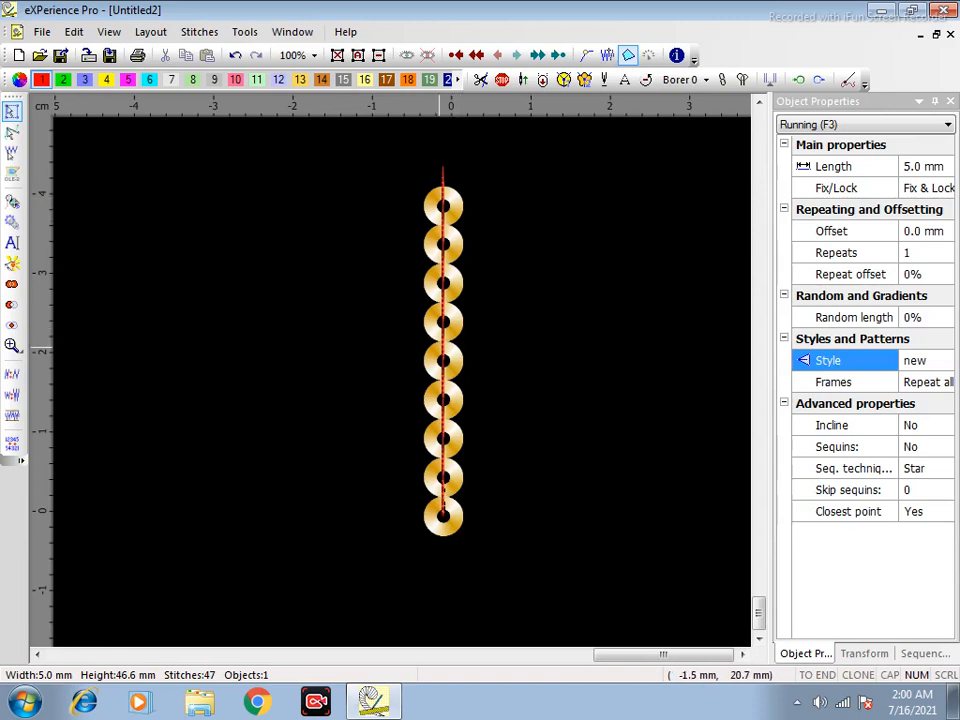
{"action": "left_click", "coordinate": [443, 336]}
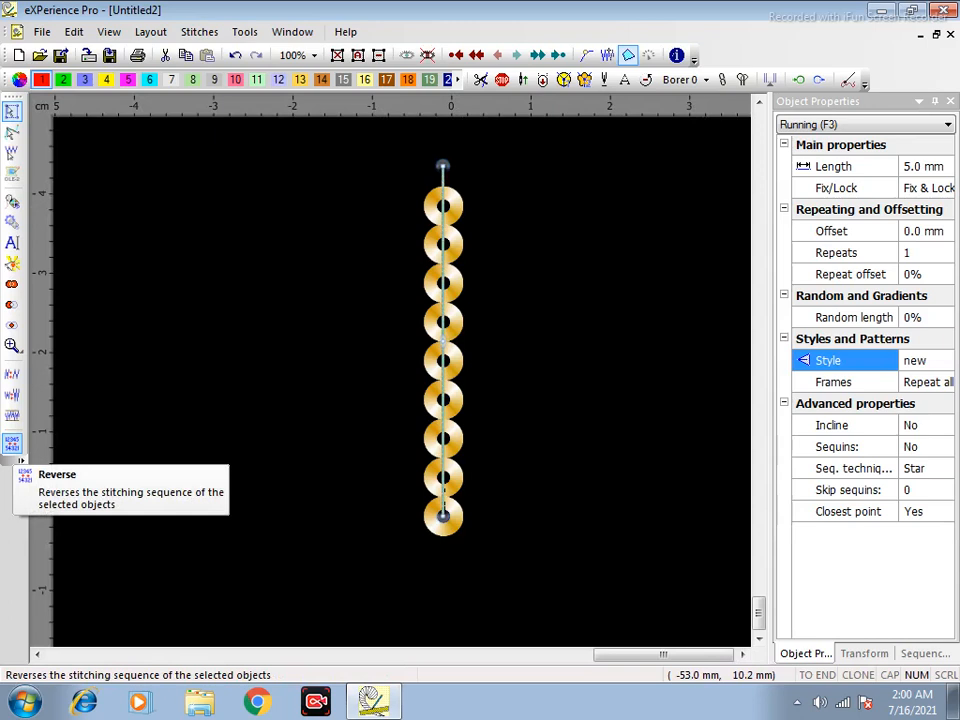
{"action": "left_click", "coordinate": [12, 441]}
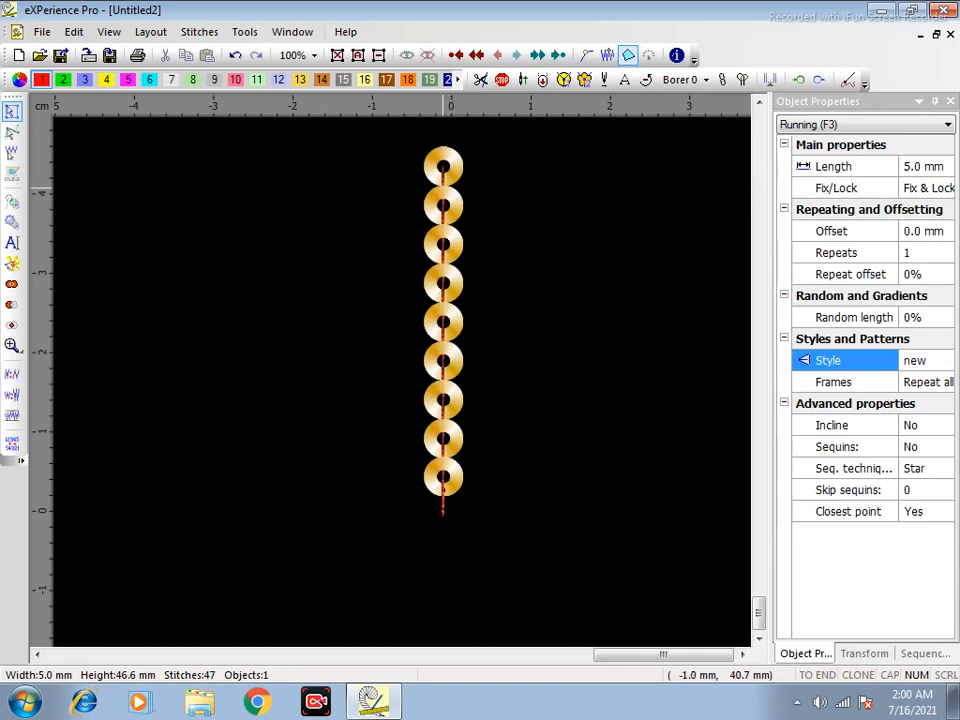
Set the sequin line's entry and exit points at its upper end and reverse its stitching sequence.
{"action": "left_click", "coordinate": [587, 55]}
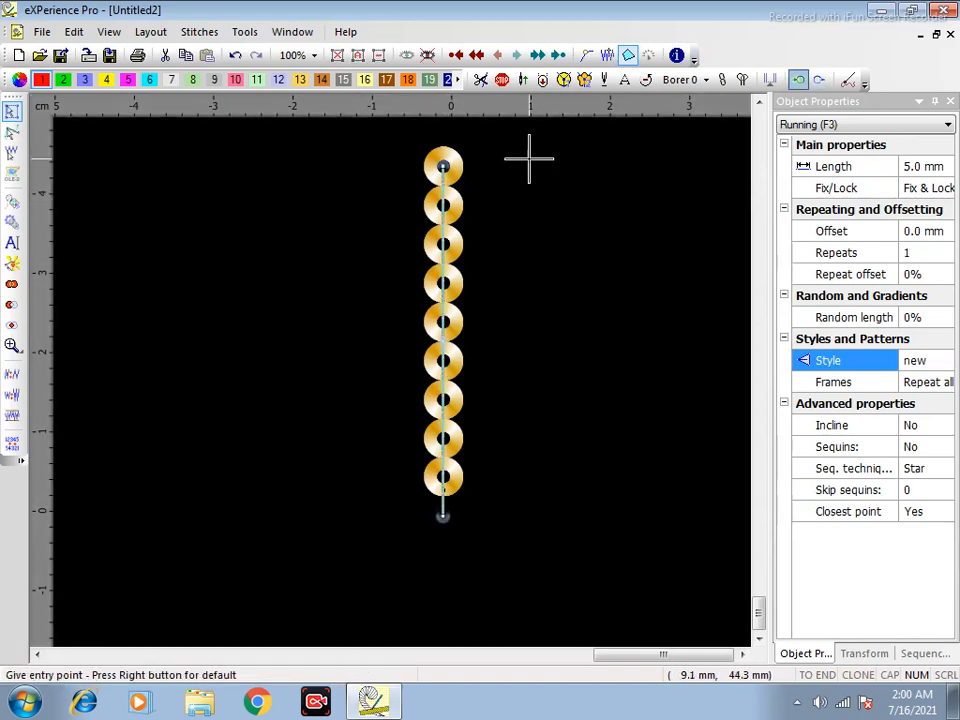
{"action": "left_click", "coordinate": [443, 161]}
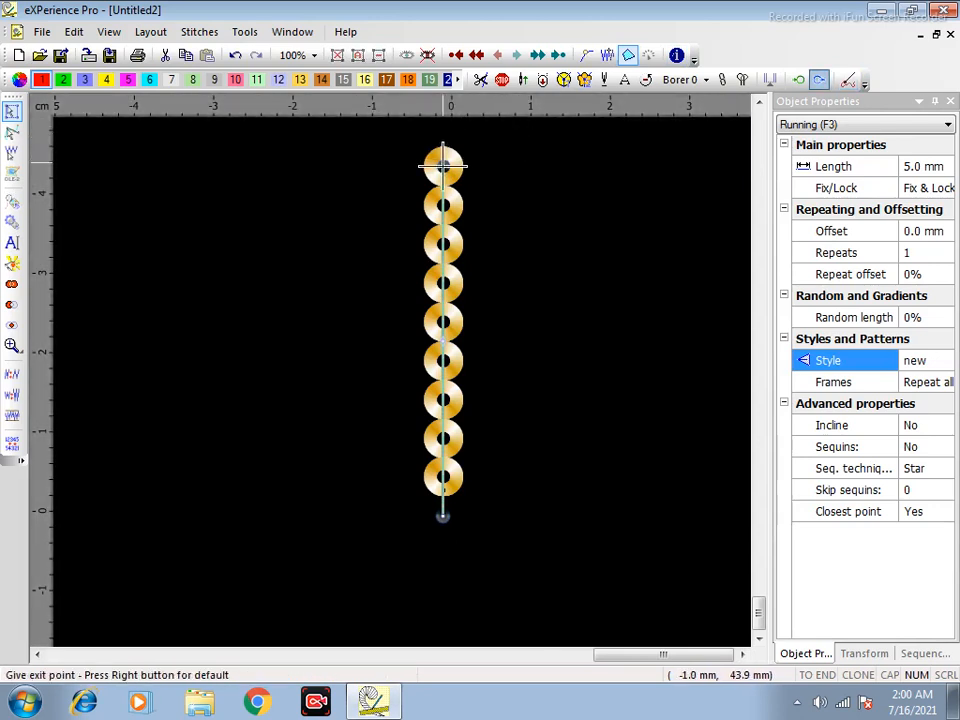
{"action": "left_click", "coordinate": [443, 165]}
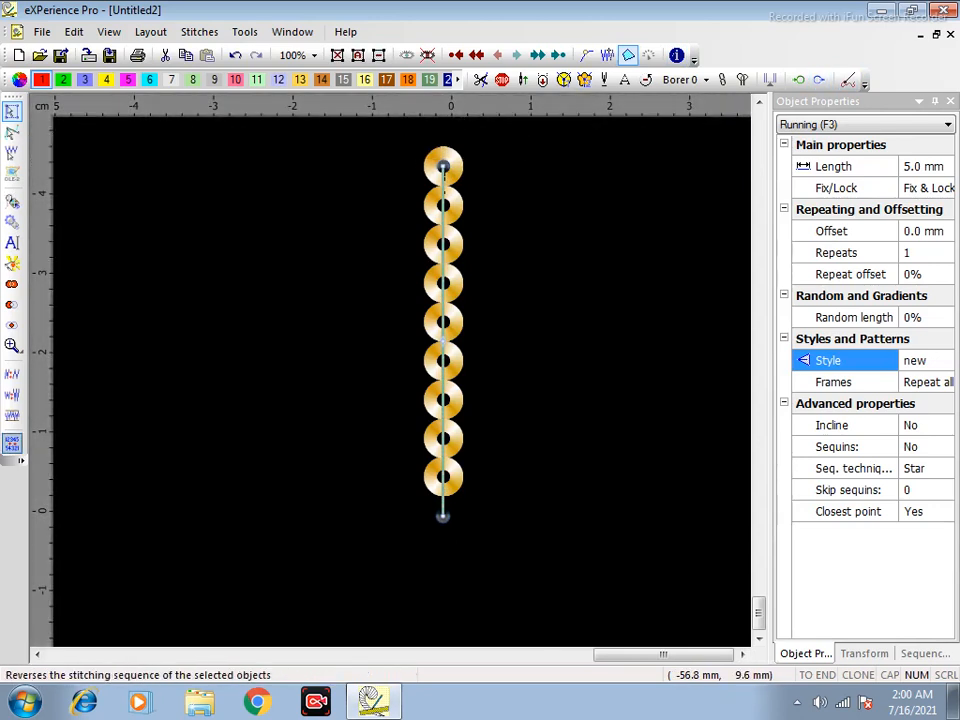
{"action": "left_click", "coordinate": [12, 440]}
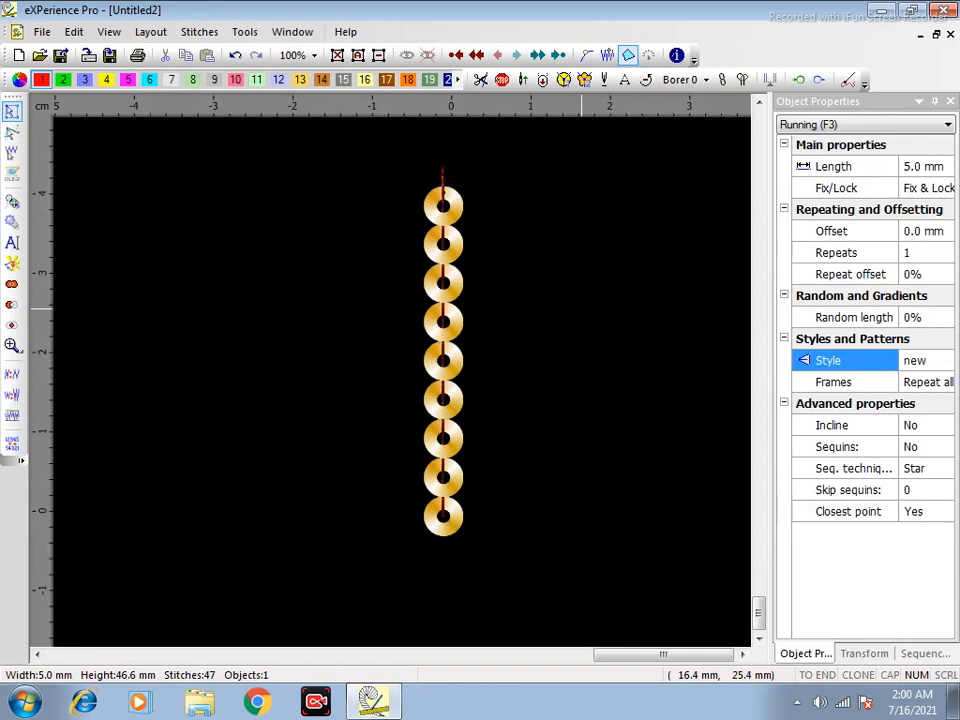
{"action": "key", "text": "v"}
{"action": "key", "text": "v"}
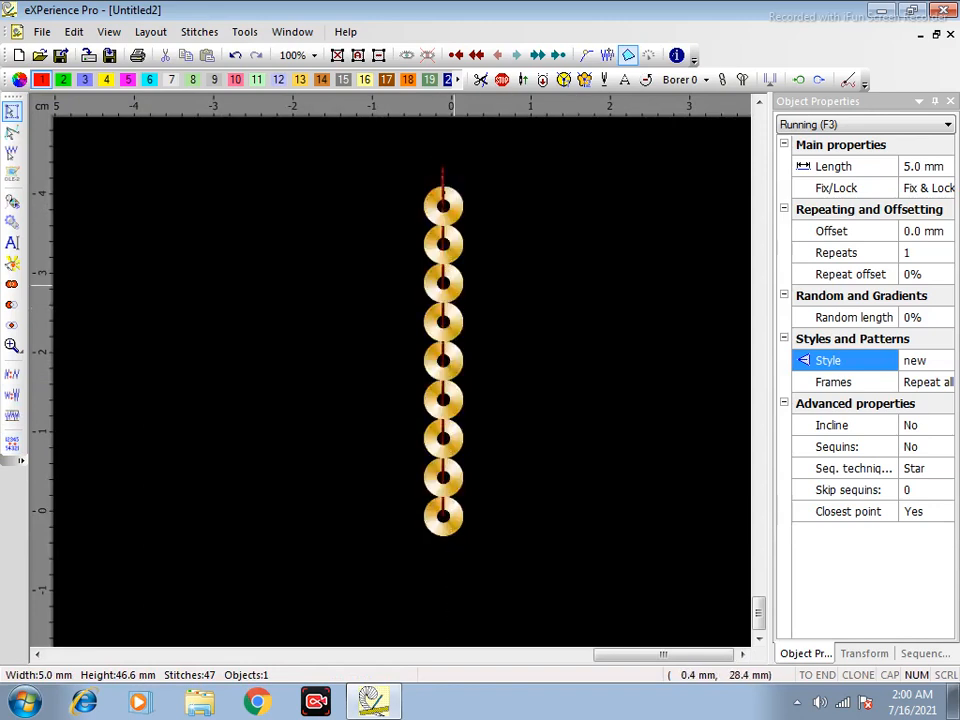
Change the first-reel sequin of colour 1 to Oval 7x5mm and colour it dark green (red 0, green 128, blue 0).
{"action": "left_click", "coordinate": [444, 281]}
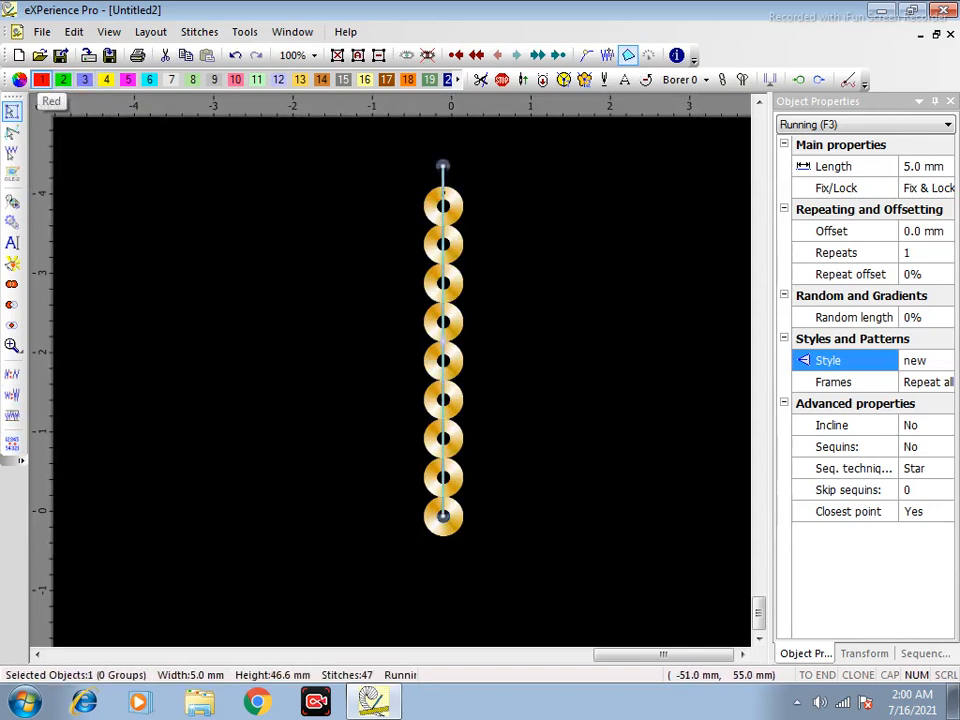
{"action": "right_click", "coordinate": [41, 80]}
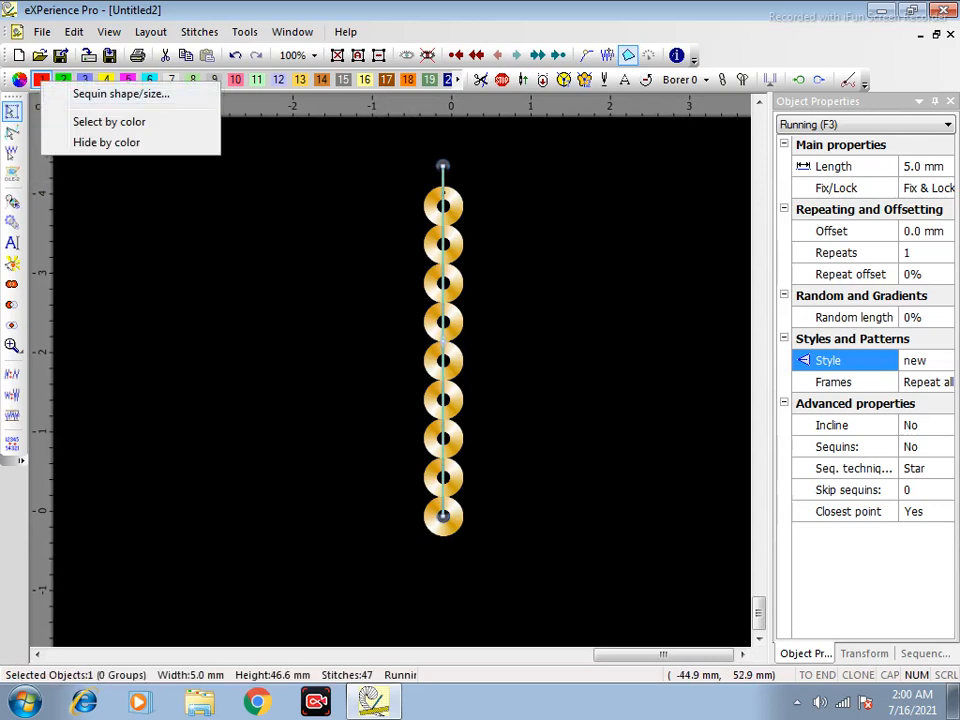
{"action": "left_click", "coordinate": [121, 93]}
{"action": "left_click_drag", "start_coordinate": [351, 314], "coordinate": [420, 314]}
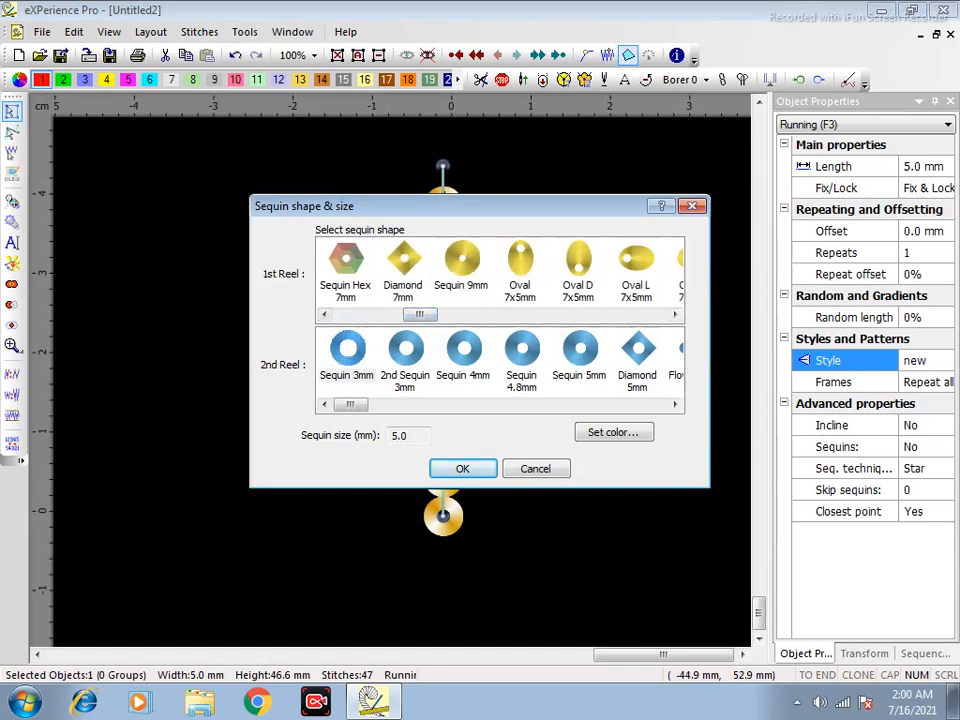
{"action": "left_click", "coordinate": [520, 268]}
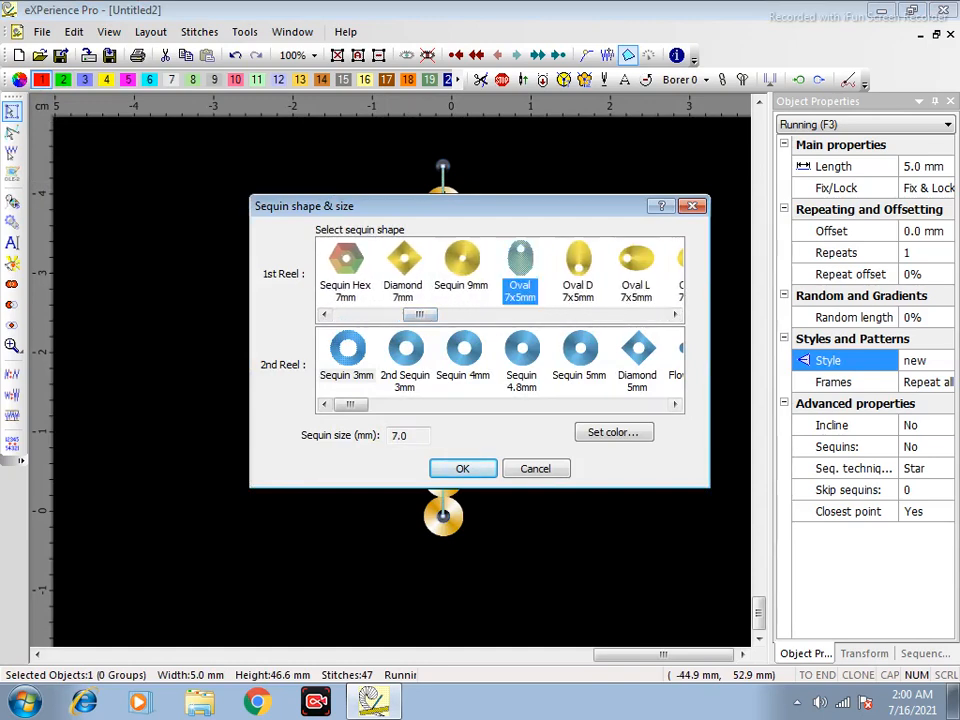
{"action": "left_click", "coordinate": [614, 432]}
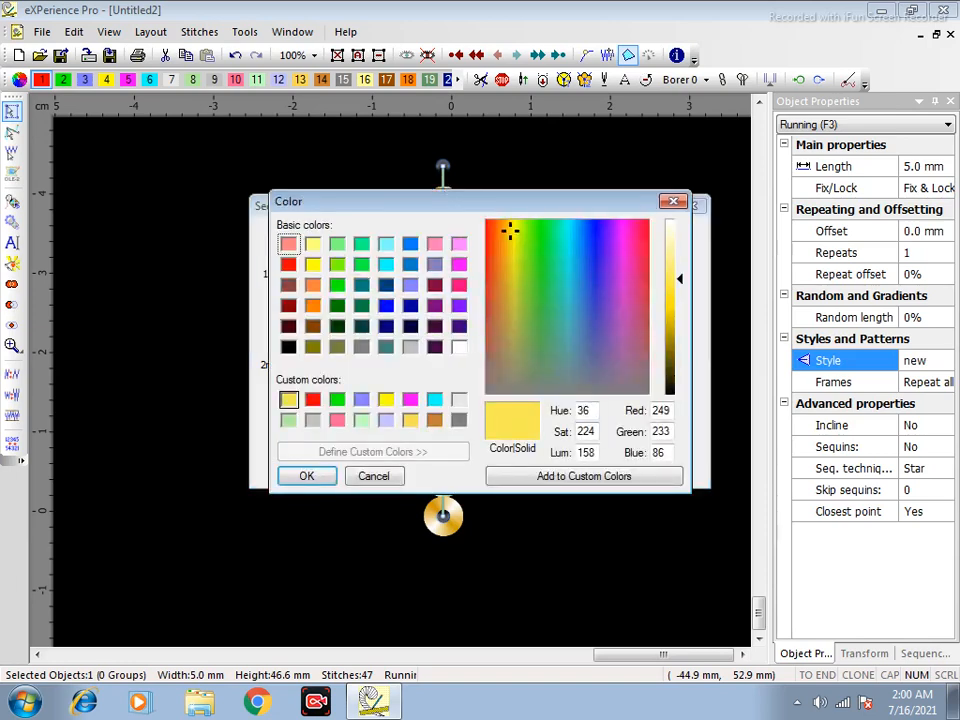
{"action": "left_click", "coordinate": [338, 306]}
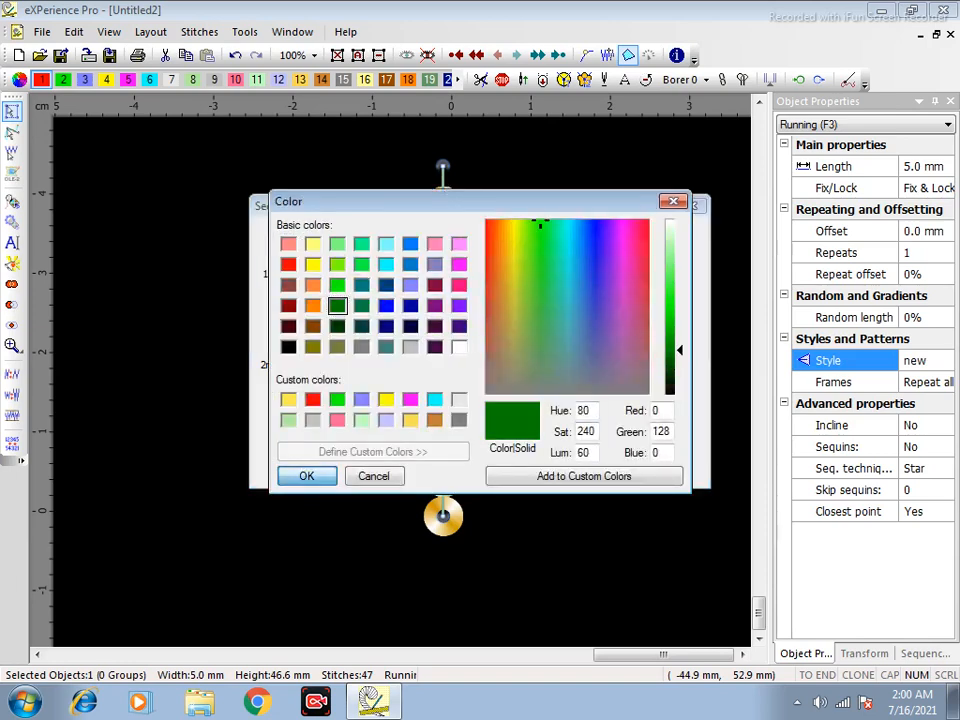
{"action": "key", "text": "Return"}
{"action": "key", "text": "Return"}
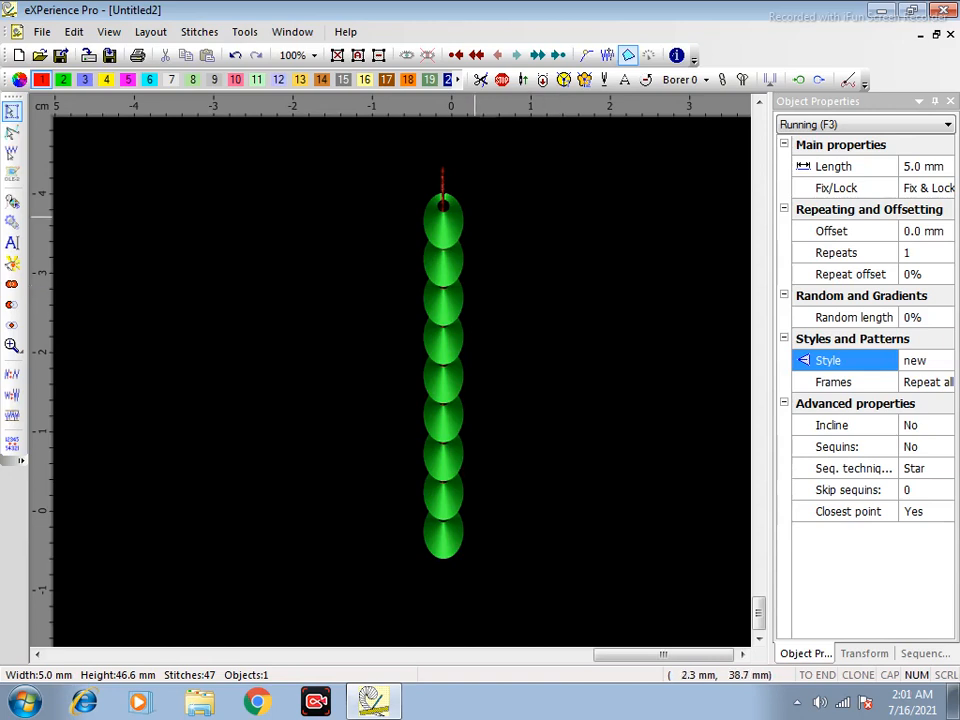
Duplicate the green sequin line with an X distance of -5.0 mm and a Y distance of 0 mm.
{"action": "left_click", "coordinate": [442, 184]}
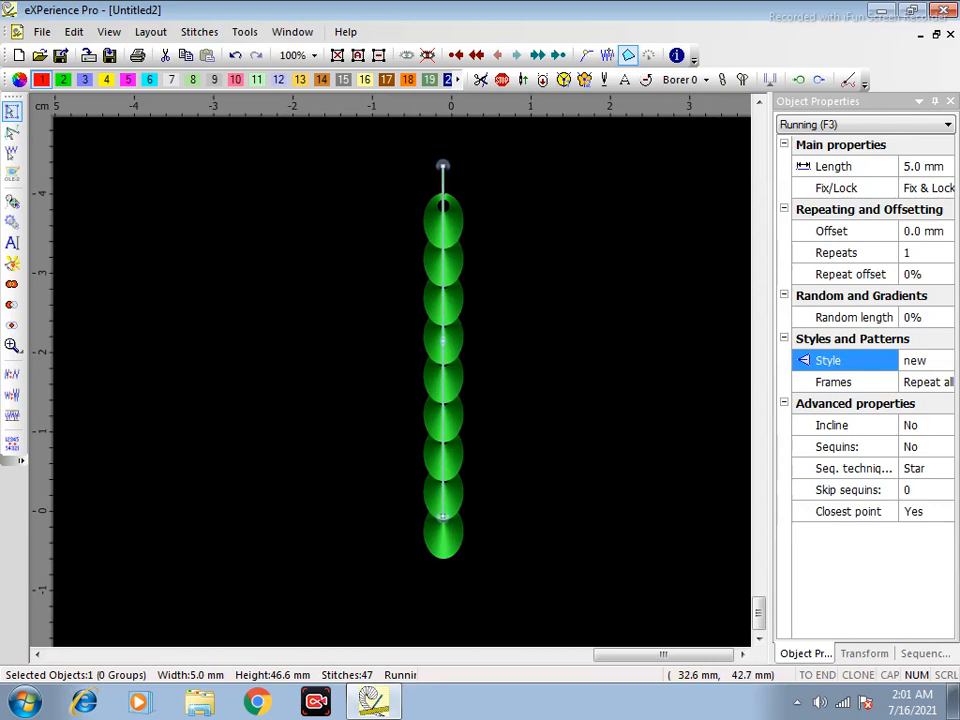
{"action": "left_click", "coordinate": [864, 654]}
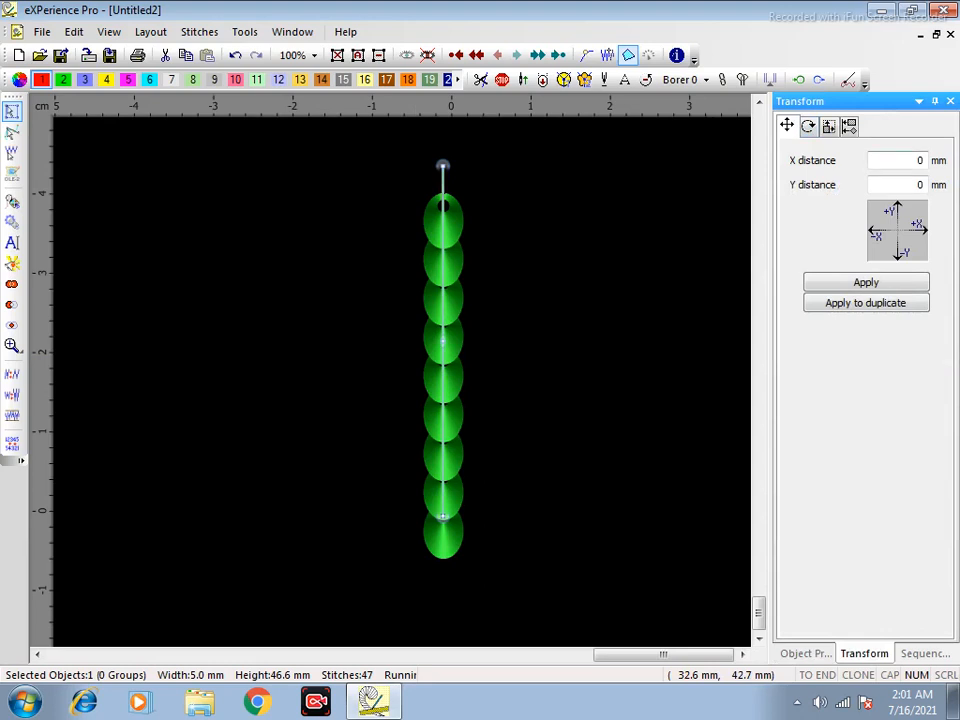
{"action": "right_click", "coordinate": [919, 160]}
{"action": "left_click", "coordinate": [572, 205]}
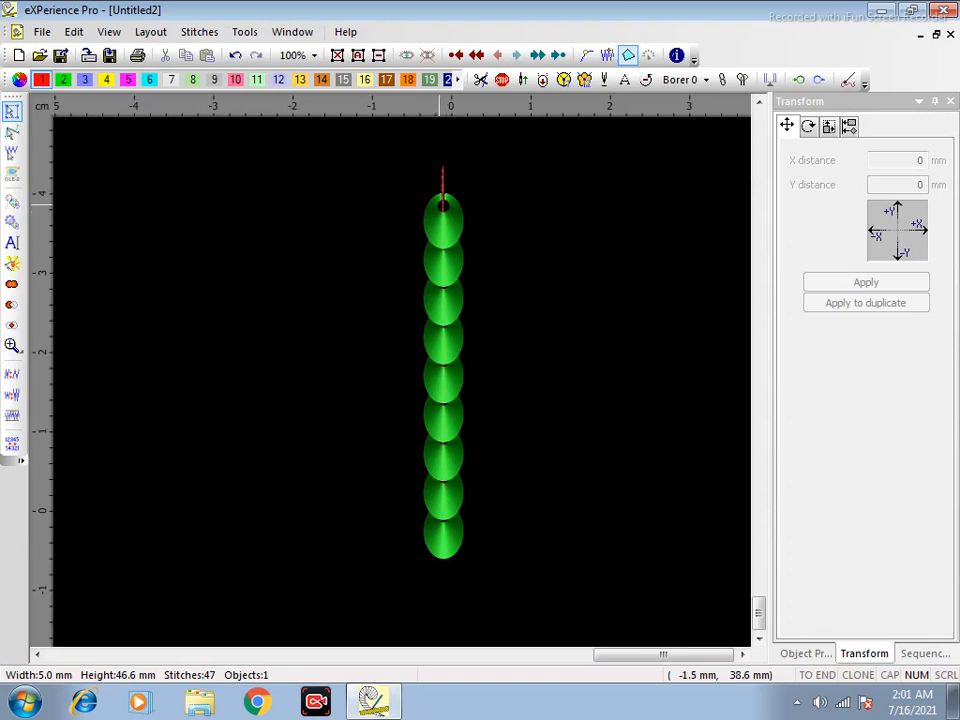
{"action": "left_click", "coordinate": [442, 210]}
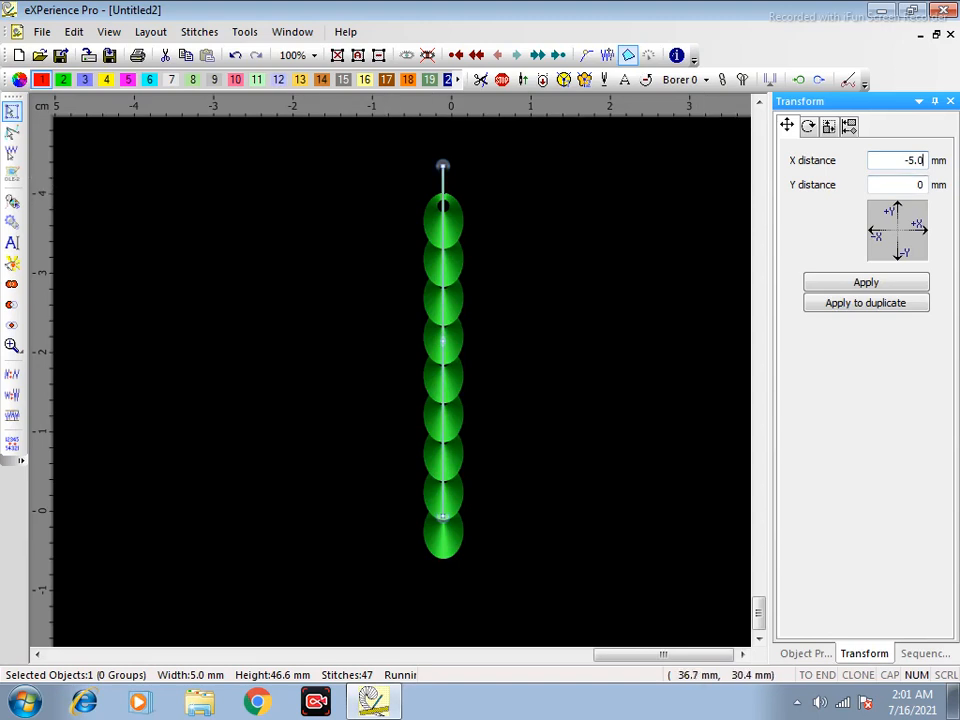
{"action": "left_click", "coordinate": [864, 302]}
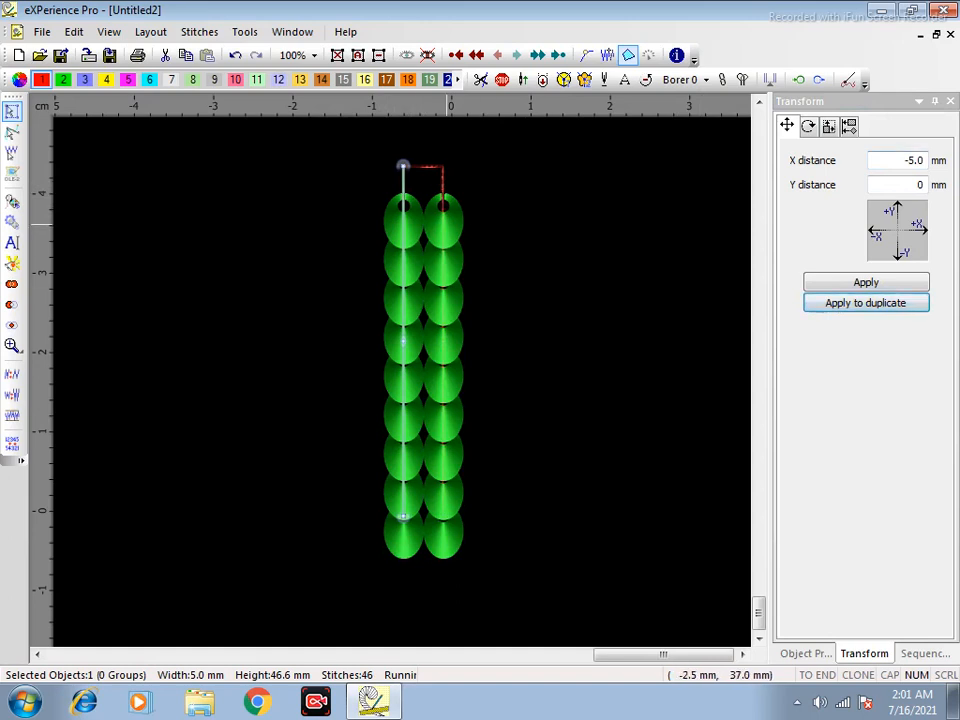
Keep duplicating the sequin line at -5.0 mm X intervals until the columns extend to about -37.5 cm.
{"action": "scroll", "coordinate": [548, 273], "scroll_direction": "down", "scroll_amount": 4}
{"action": "scroll", "coordinate": [573, 287], "scroll_direction": "down", "scroll_amount": 2}
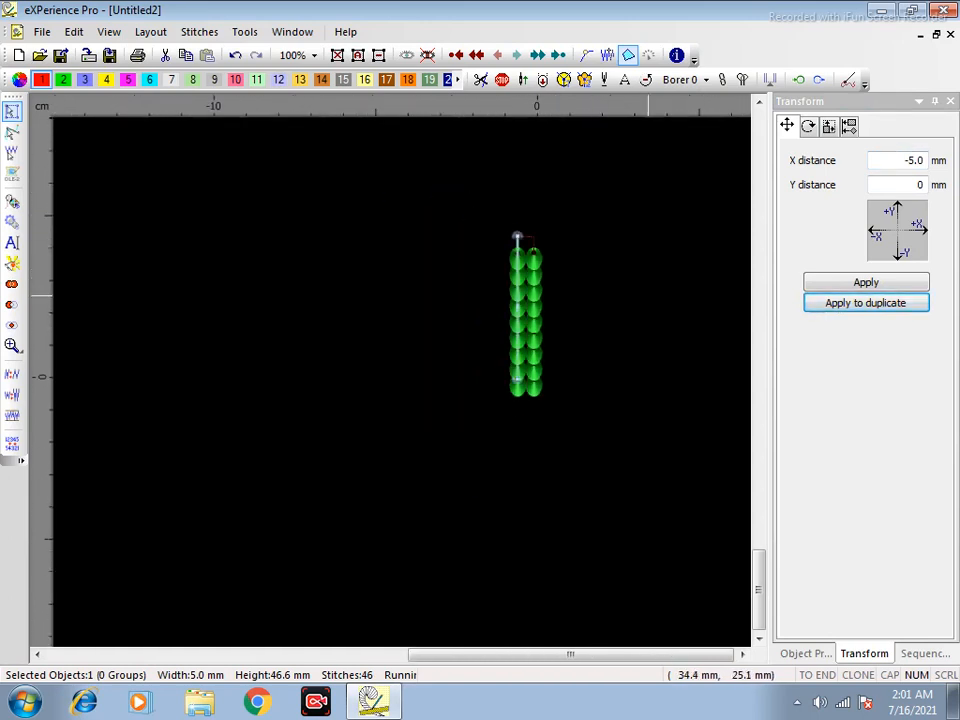
{"action": "key", "text": "Return"}
{"action": "key", "text": "Return"}
{"action": "key", "text": "Return"}
{"action": "key", "text": "Return"}
{"action": "key", "text": "Return"}
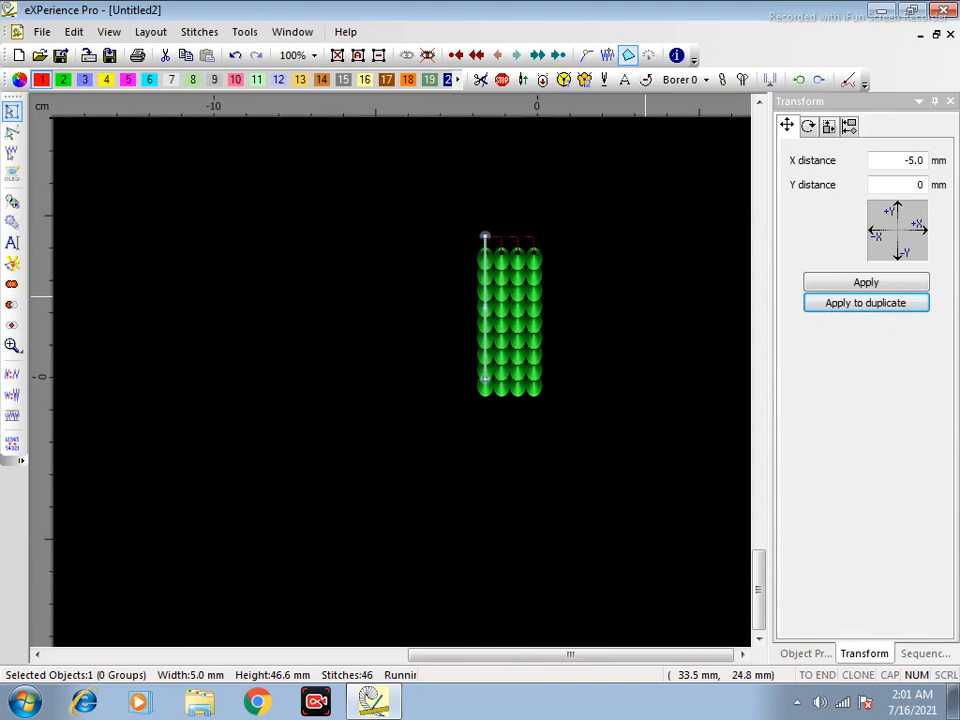
{"action": "key", "text": "Return"}
{"action": "key", "text": "Return"}
{"action": "key", "text": "Return"}
{"action": "key", "text": "Return"}
{"action": "key", "text": "Return"}
{"action": "key", "text": "Return"}
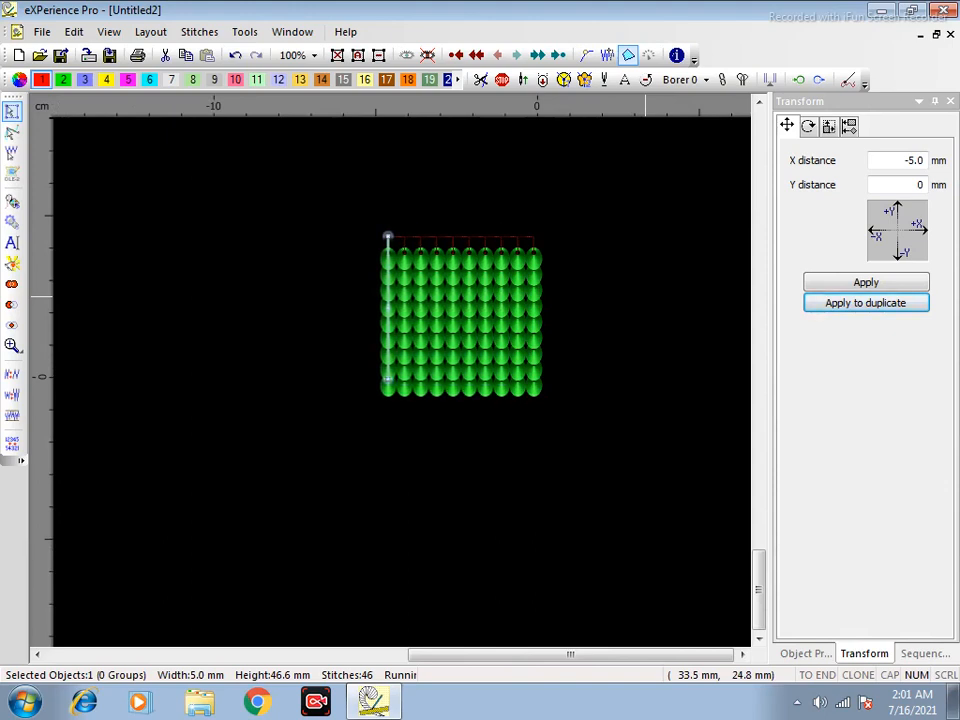
{"action": "key", "text": "Return"}
{"action": "key", "text": "Return"}
{"action": "key", "text": "Return"}
{"action": "key", "text": "Return"}
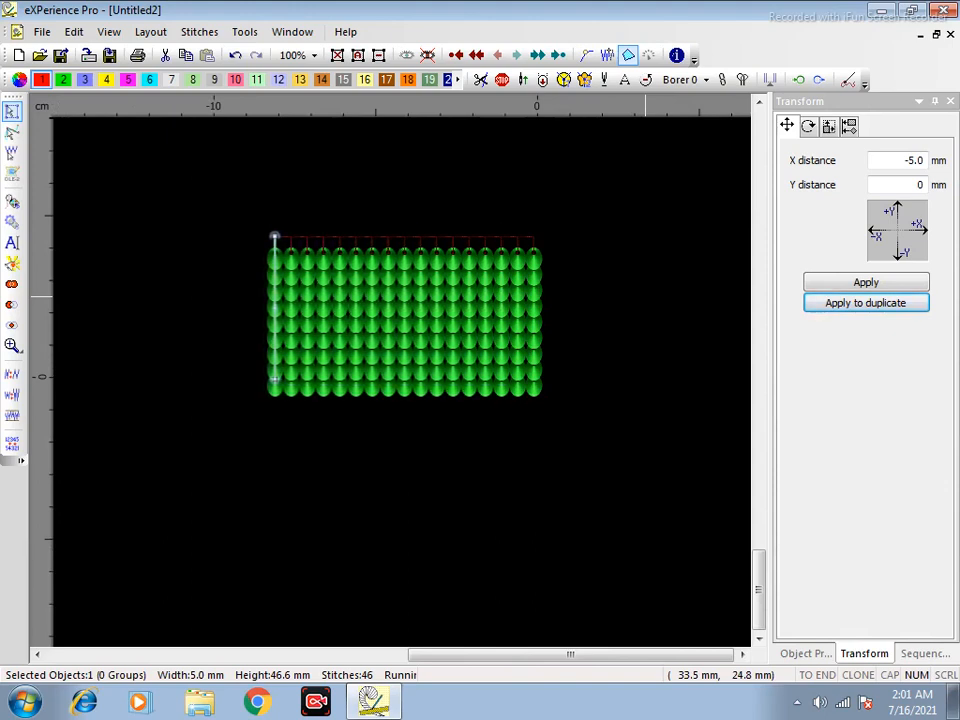
{"action": "scroll", "coordinate": [645, 297], "scroll_direction": "down", "scroll_amount": 3}
{"action": "key", "text": "Return"}
{"action": "key", "text": "Return"}
{"action": "key", "text": "Return"}
{"action": "key", "text": "Return"}
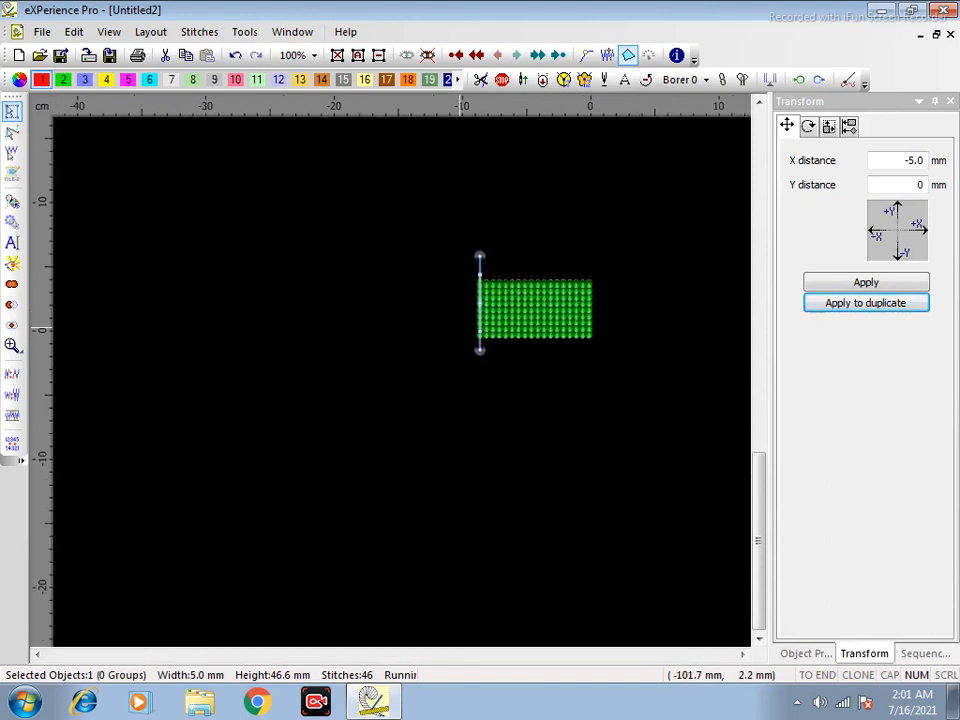
{"action": "key", "text": "Return"}
{"action": "key", "text": "Return"}
{"action": "key", "text": "Return"}
{"action": "key", "text": "Return"}
{"action": "key", "text": "Return"}
{"action": "key", "text": "Return"}
{"action": "key", "text": "Return"}
{"action": "key", "text": "Return"}
{"action": "key", "text": "Return"}
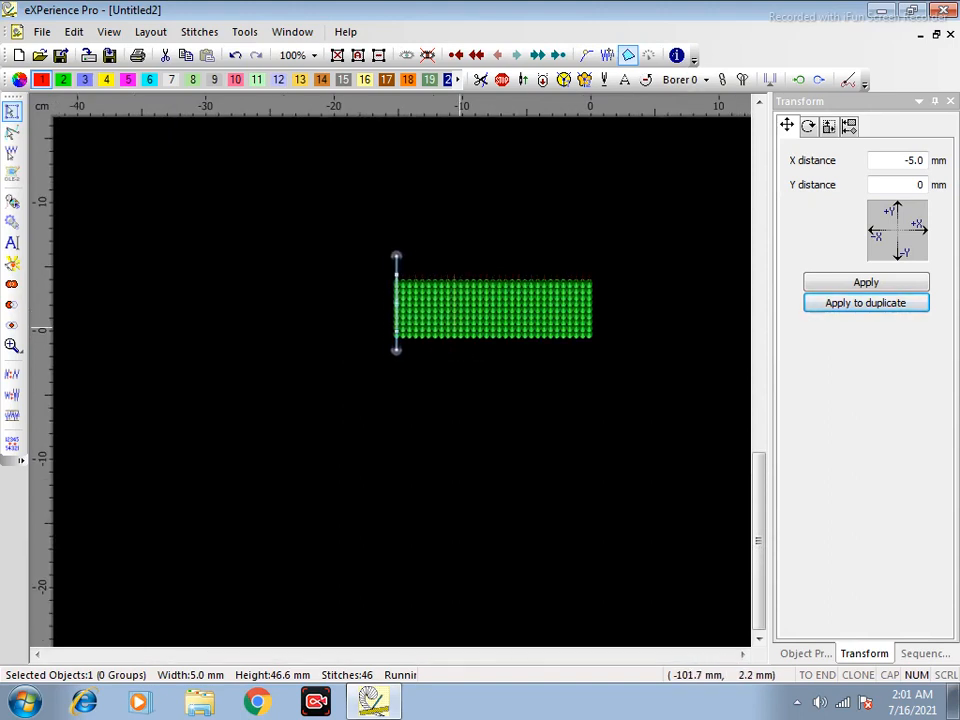
{"action": "key", "text": "Return"}
{"action": "key", "text": "Return"}
{"action": "key", "text": "Return"}
{"action": "key", "text": "Return"}
{"action": "key", "text": "Return"}
{"action": "key", "text": "Return"}
{"action": "key", "text": "Return"}
{"action": "key", "text": "Return"}
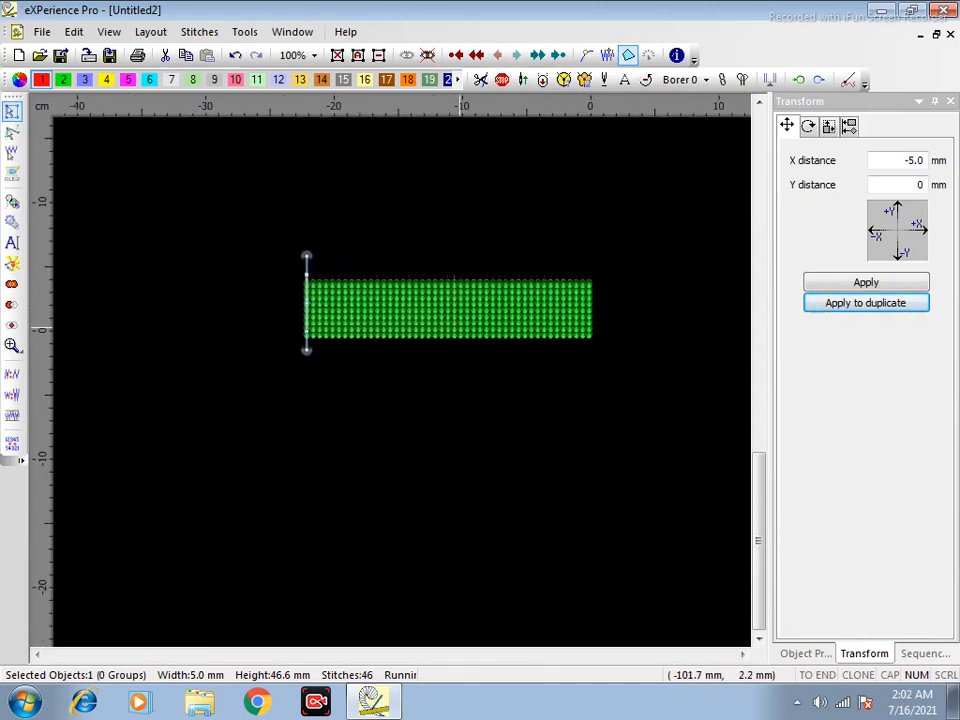
{"action": "key", "text": "Return"}
{"action": "key", "text": "Return"}
{"action": "key", "text": "Return"}
{"action": "key", "text": "Return"}
{"action": "key", "text": "Return"}
{"action": "key", "text": "Return"}
{"action": "key", "text": "Return"}
{"action": "key", "text": "Return"}
{"action": "key", "text": "Return"}
{"action": "key", "text": "Return"}
{"action": "key", "text": "Return"}
{"action": "key", "text": "Return"}
{"action": "key", "text": "Return"}
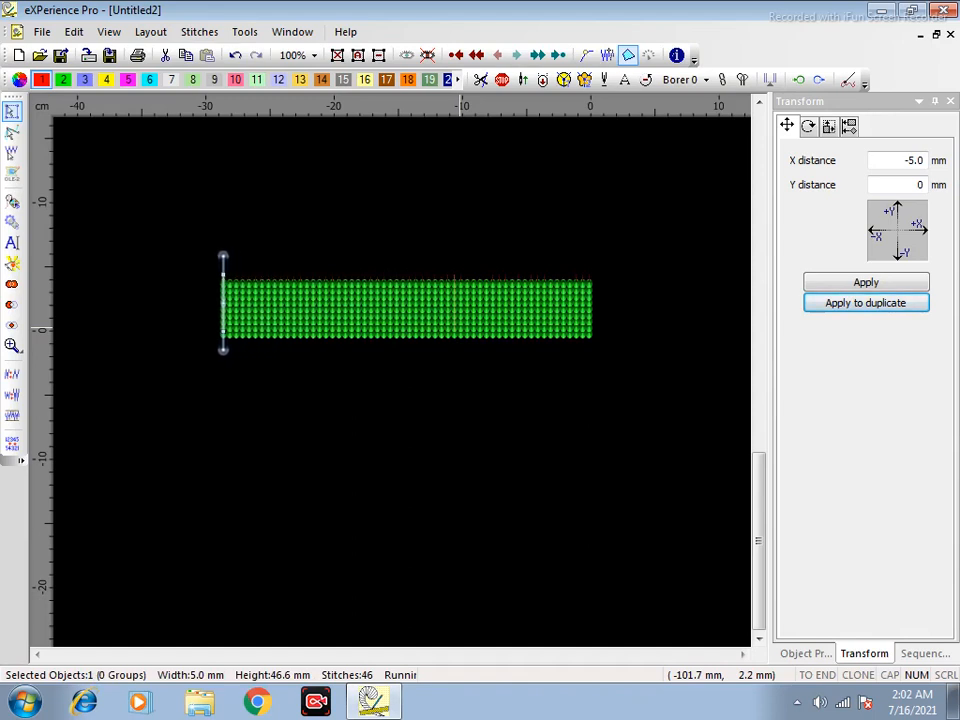
{"action": "key", "text": "Return"}
{"action": "key", "text": "Return"}
{"action": "key", "text": "Return"}
{"action": "key", "text": "Return"}
{"action": "key", "text": "Return"}
{"action": "key", "text": "Return"}
{"action": "key", "text": "Return"}
{"action": "key", "text": "Return"}
{"action": "key", "text": "Return"}
{"action": "key", "text": "Return"}
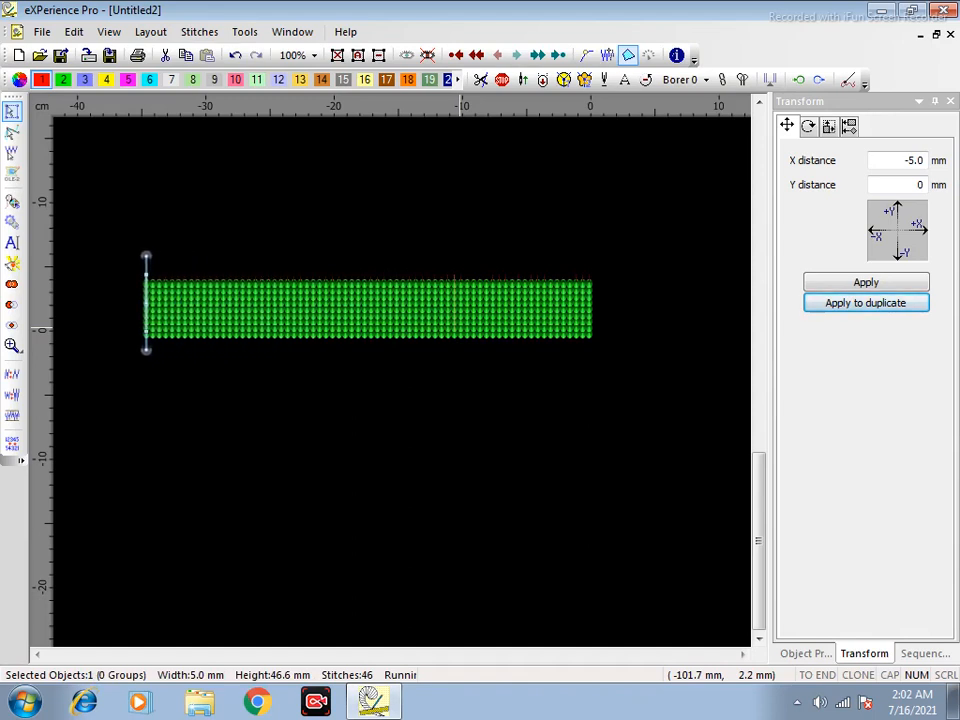
{"action": "key", "text": "Return"}
{"action": "key", "text": "Return"}
Place a vertical guide at -40 cm and continue duplicating the sequin line at -5.0 mm X intervals towards it.
{"action": "left_click_drag", "start_coordinate": [35, 251], "coordinate": [78, 251]}
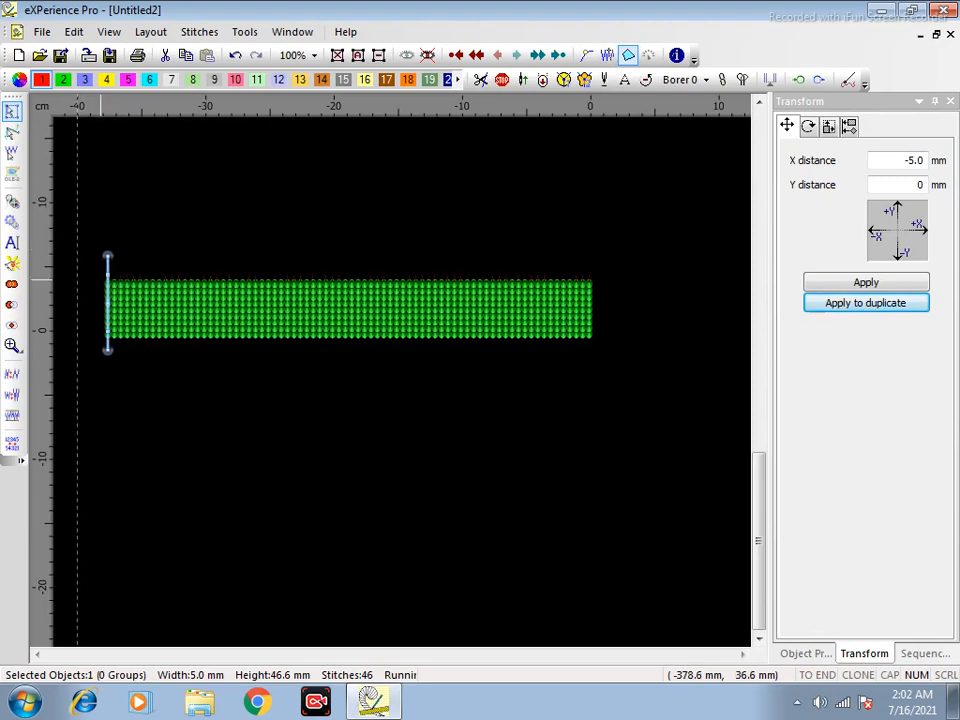
{"action": "key", "text": "Return"}
{"action": "key", "text": "Return"}
{"action": "key", "text": "Return"}
Fill the remaining gap to the -40 cm guide with duplicated columns and delete the copy that crosses it.
{"action": "scroll", "coordinate": [101, 363], "scroll_direction": "up", "scroll_amount": 2}
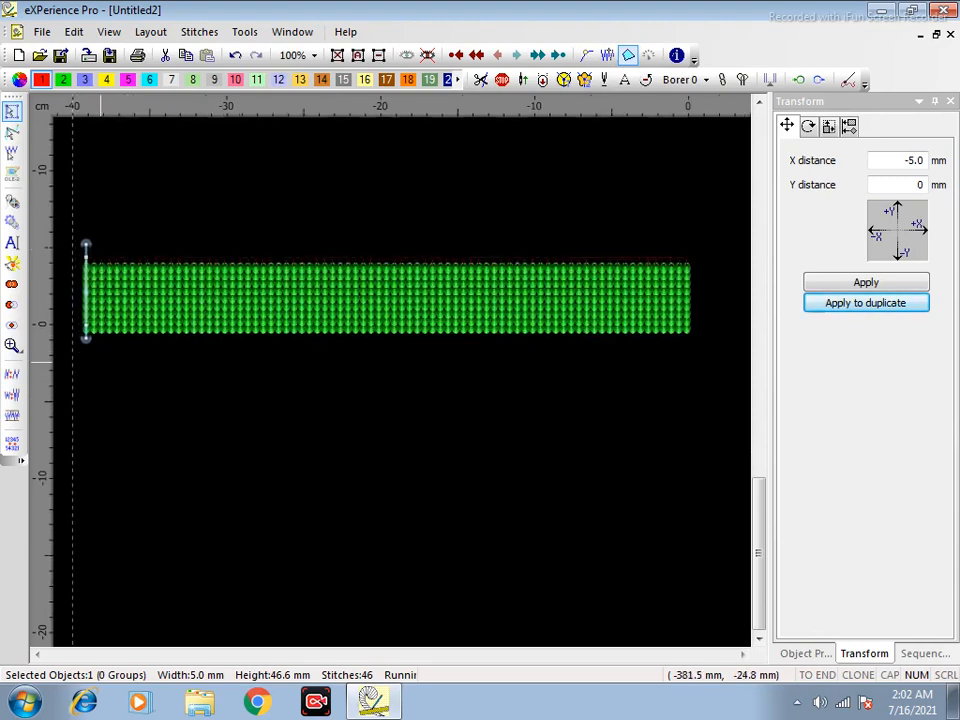
{"action": "key", "text": "z"}
{"action": "left_click_drag", "start_coordinate": [138, 375], "coordinate": [36, 242]}
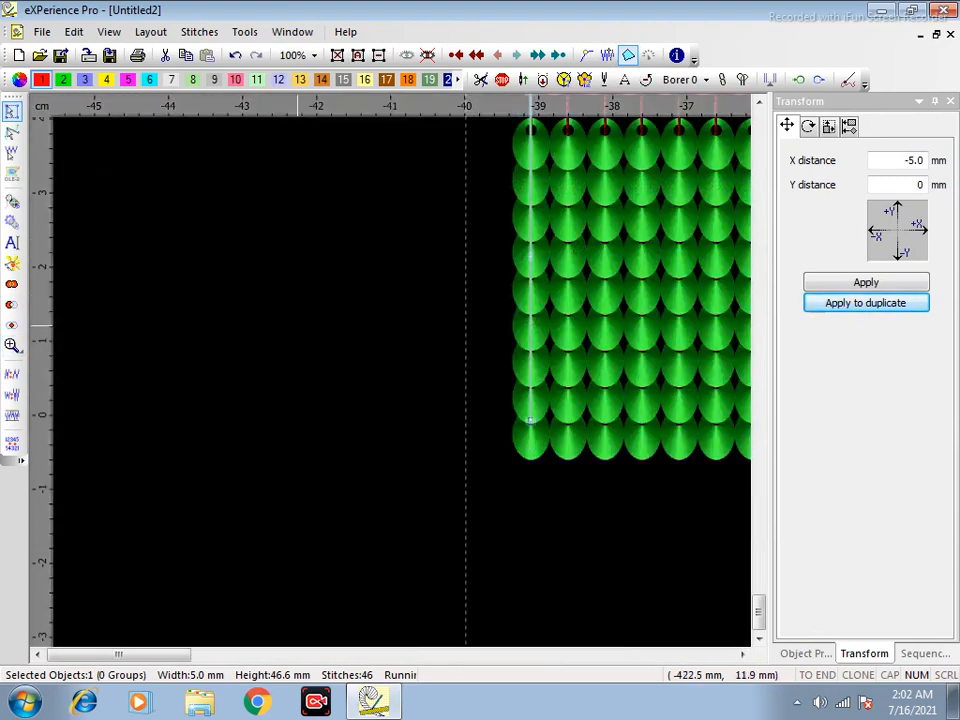
{"action": "key", "text": "Return"}
{"action": "scroll", "coordinate": [419, 384], "scroll_direction": "down", "scroll_amount": 1}
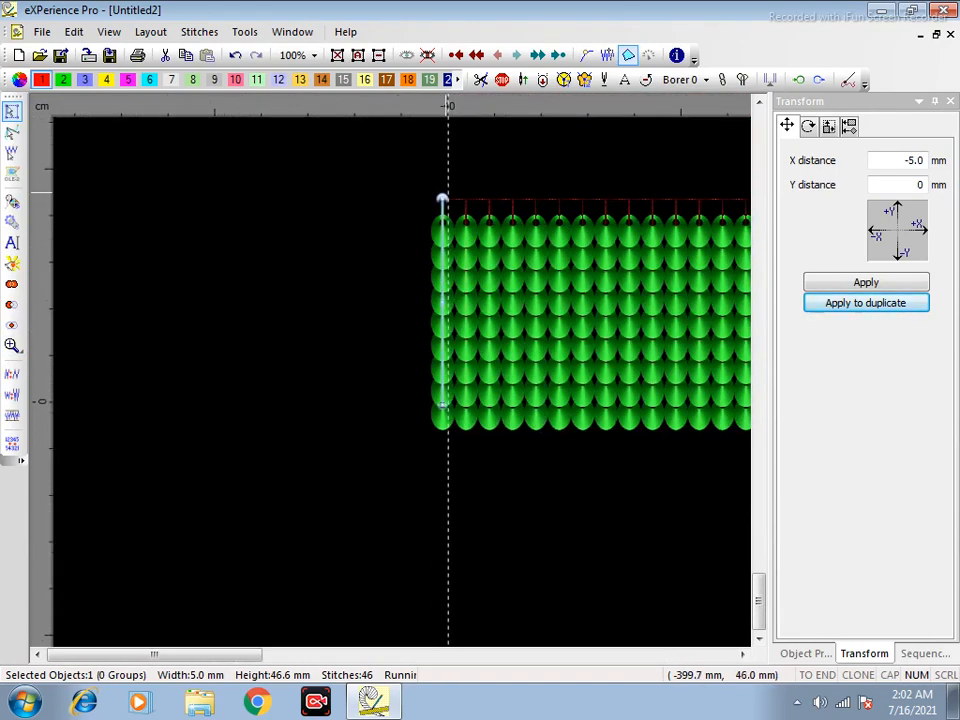
{"action": "key", "text": "Delete"}
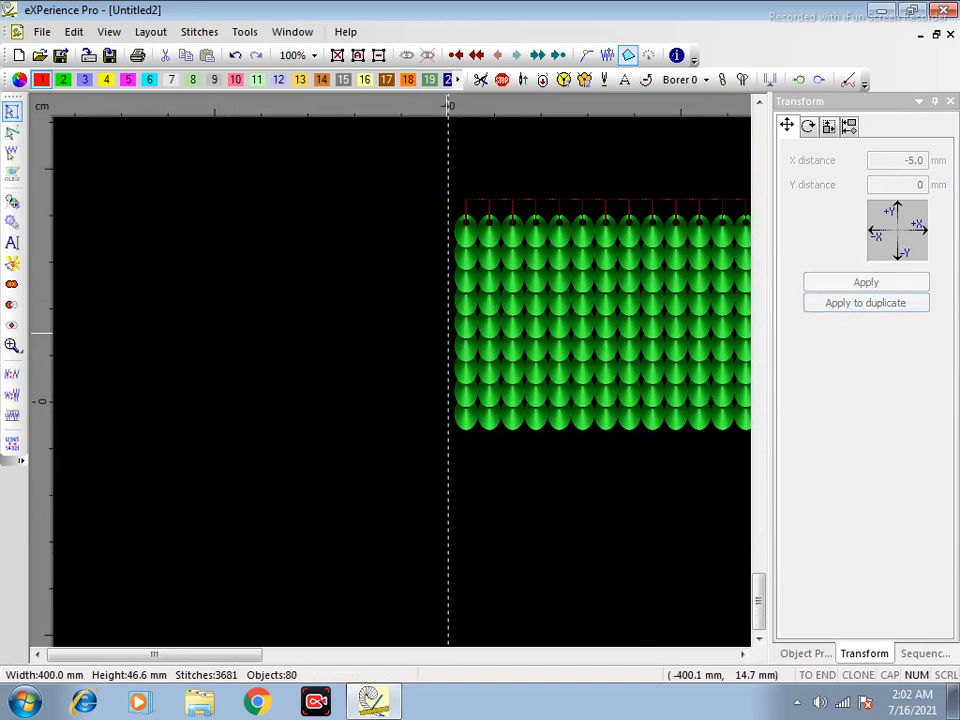
Assign colour 4 to the second sequin column from the right end of the row.
{"action": "scroll", "coordinate": [467, 388], "scroll_direction": "down", "scroll_amount": 2}
{"action": "left_click_drag", "start_coordinate": [449, 273], "coordinate": [958, 480]}
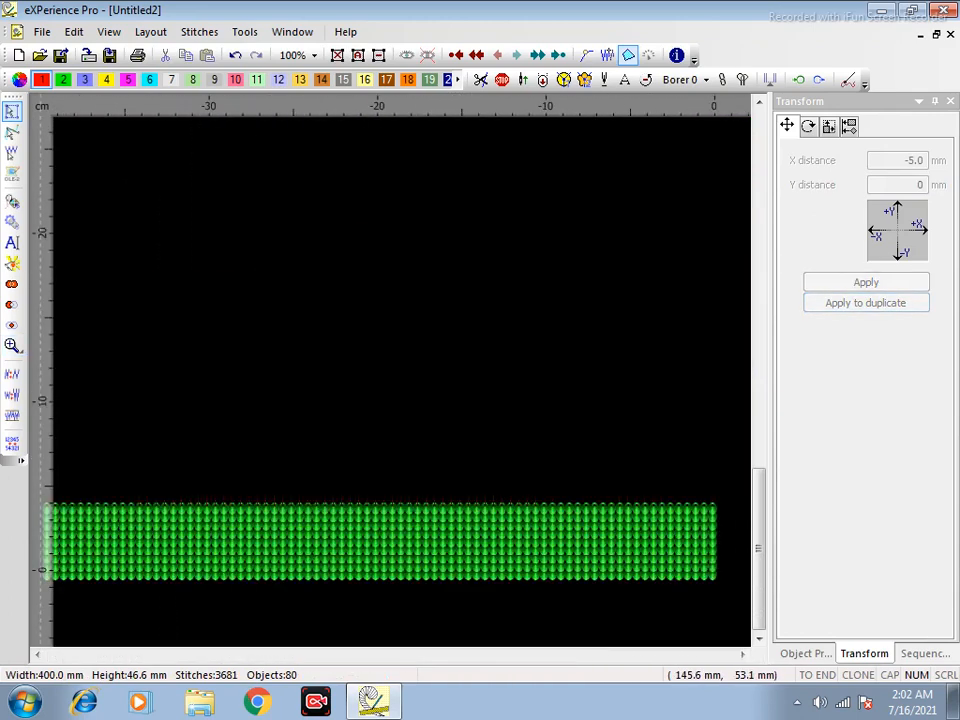
{"action": "scroll", "coordinate": [667, 509], "scroll_direction": "up", "scroll_amount": 5}
{"action": "scroll", "coordinate": [690, 500], "scroll_direction": "down", "scroll_amount": 1}
{"action": "scroll", "coordinate": [691, 500], "scroll_direction": "down", "scroll_amount": 2}
{"action": "key", "text": "z"}
{"action": "left_click_drag", "start_coordinate": [589, 416], "coordinate": [915, 630]}
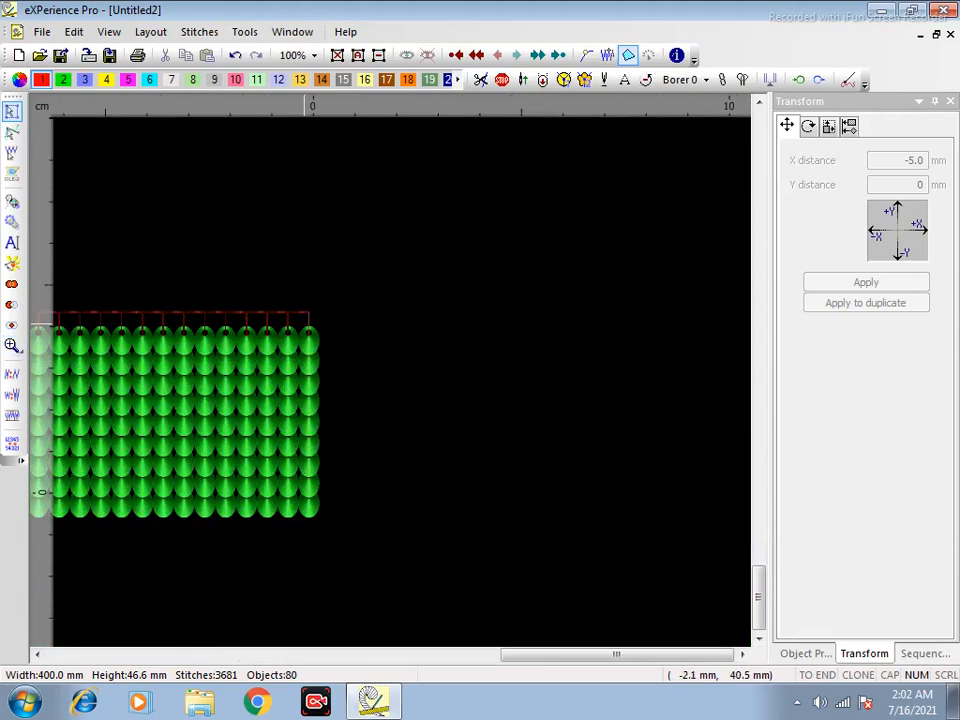
{"action": "left_click", "coordinate": [288, 316]}
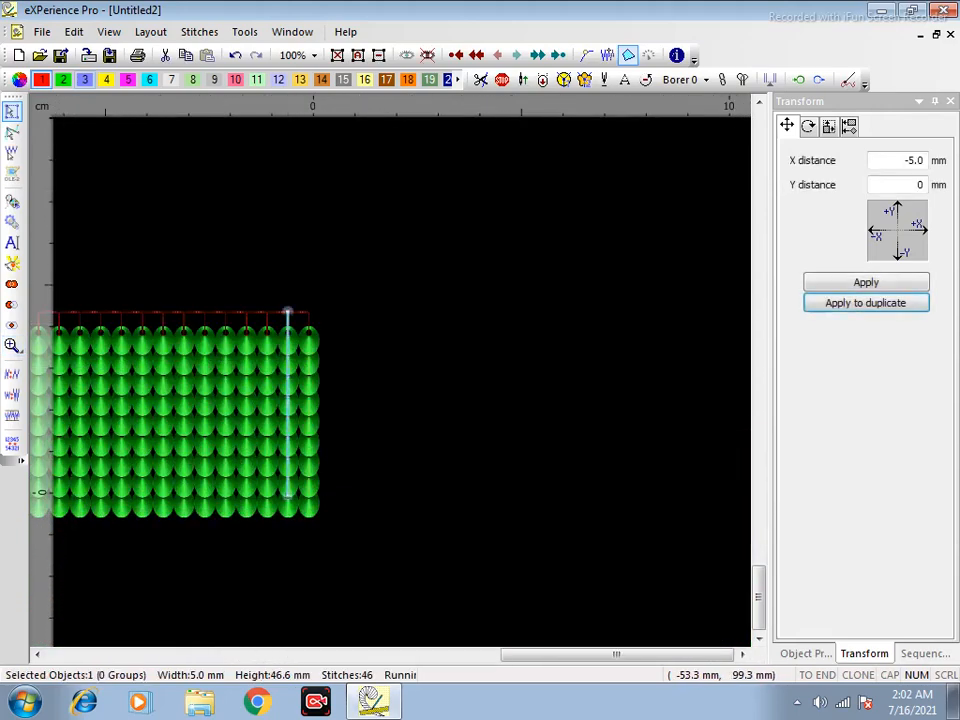
{"action": "left_click", "coordinate": [106, 80]}
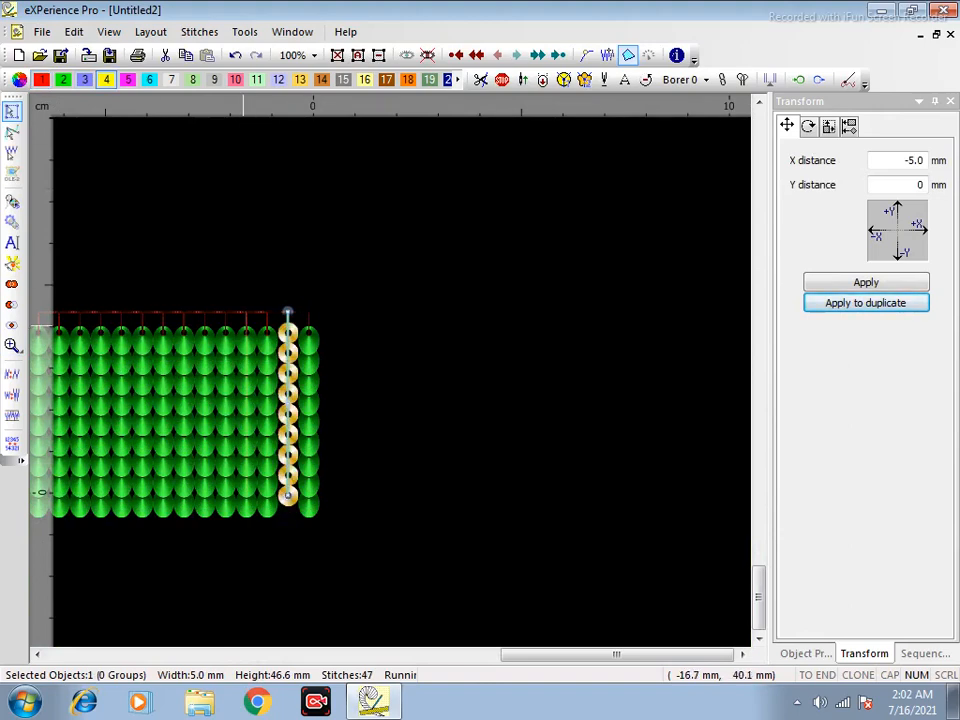
Assign colour 4 to the fourth, sixth and eighth sequin columns from the right end of the row.
{"action": "left_click", "coordinate": [244, 324], "text": "ctrl"}
{"action": "left_click", "coordinate": [205, 410], "text": "ctrl"}
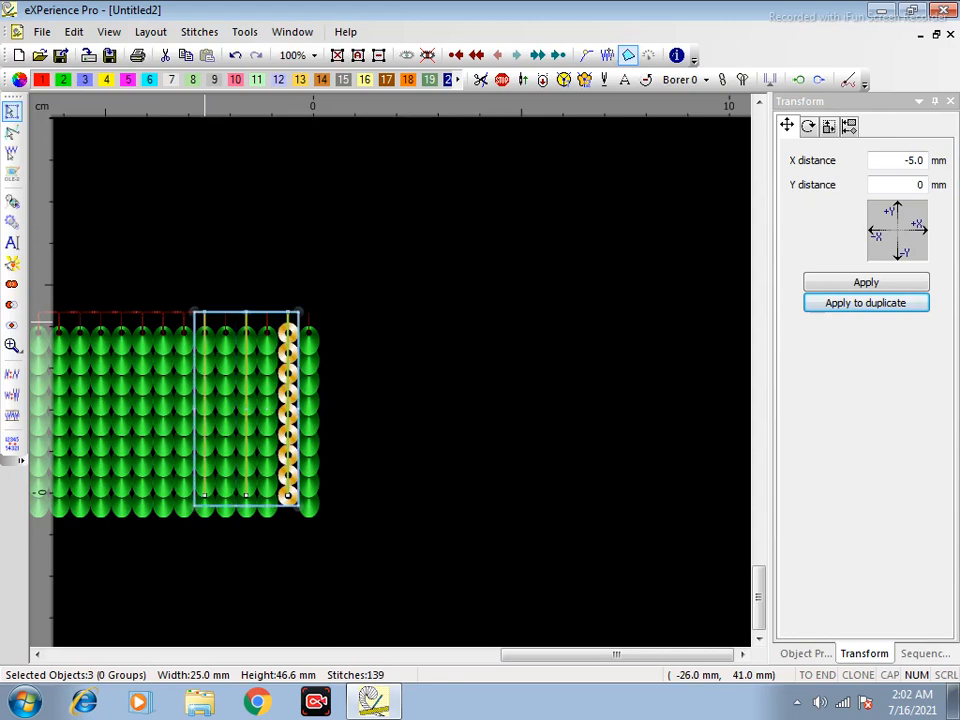
{"action": "left_click", "coordinate": [160, 410], "text": "ctrl"}
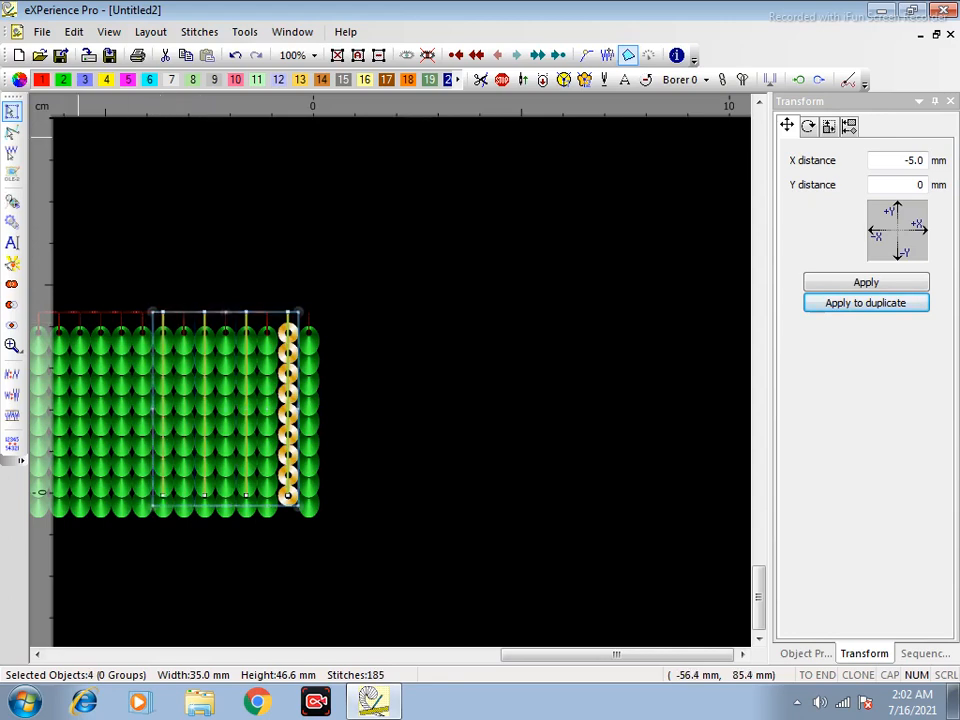
{"action": "left_click", "coordinate": [106, 80]}
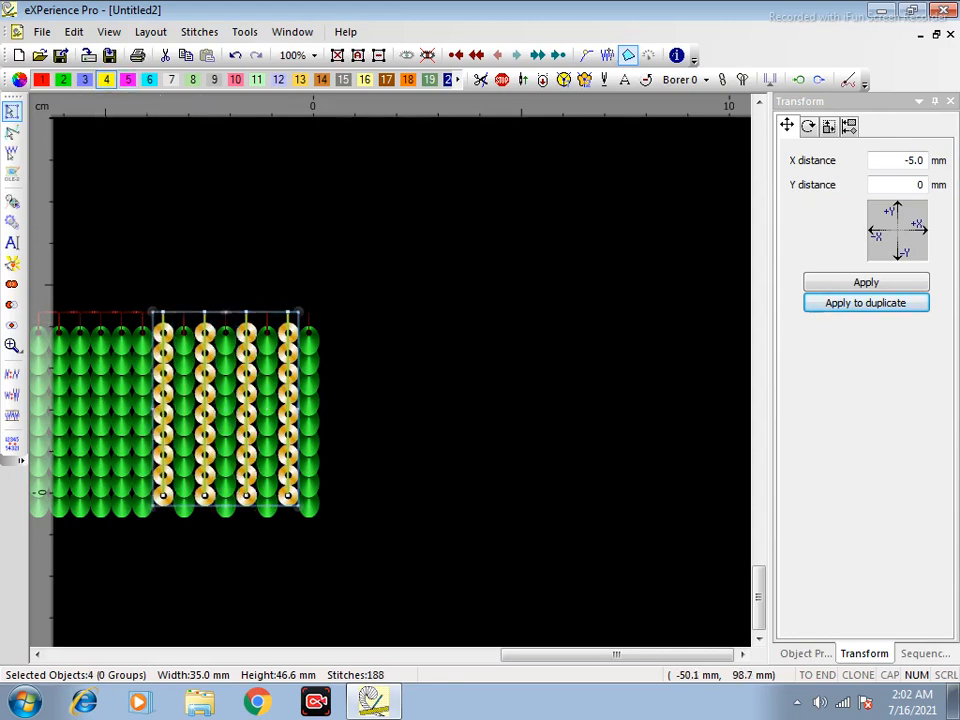
{"action": "left_click", "coordinate": [238, 189]}
{"action": "scroll", "coordinate": [490, 325], "scroll_direction": "down", "scroll_amount": 2}
{"action": "left_click_drag", "start_coordinate": [471, 276], "coordinate": [96, 486]}
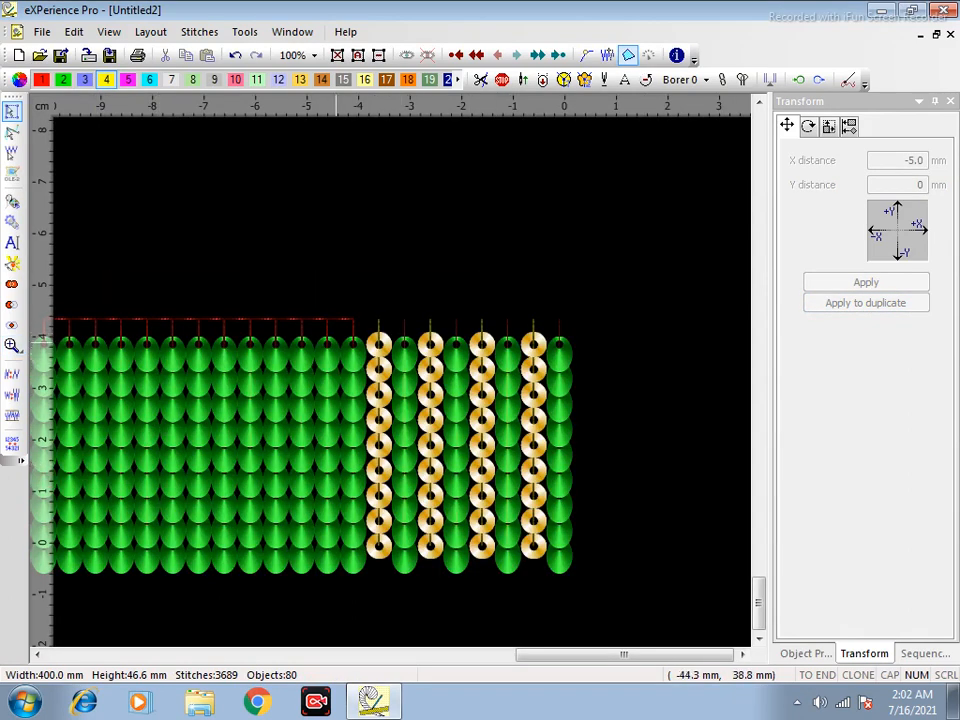
{"action": "left_click", "coordinate": [327, 337]}
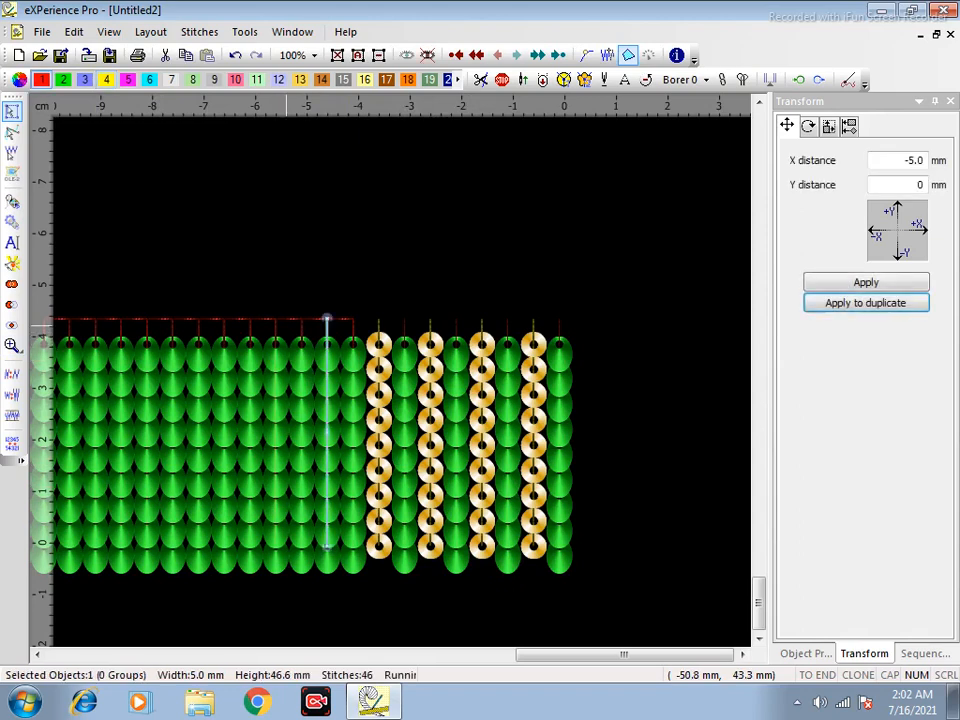
{"action": "left_click", "coordinate": [392, 286]}
{"action": "scroll", "coordinate": [463, 296], "scroll_direction": "down", "scroll_amount": 1}
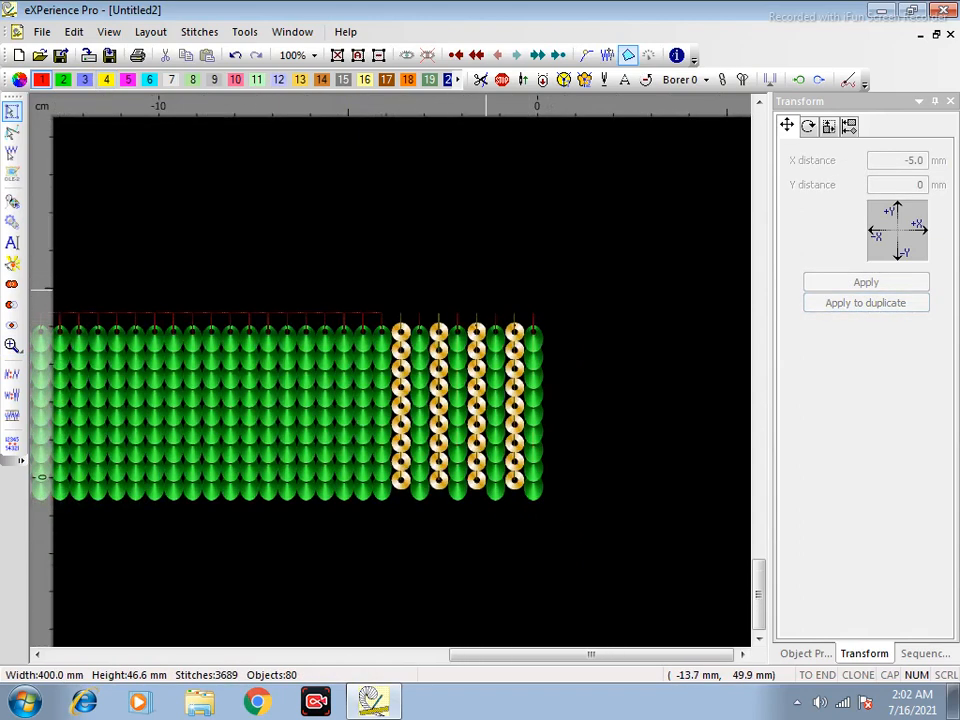
Delete all sequin columns except the green one and the adjacent colour 4 one at the right end of the row.
{"action": "left_click_drag", "start_coordinate": [506, 286], "coordinate": [28, 567]}
{"action": "key", "text": "Delete"}
{"action": "scroll", "coordinate": [241, 563], "scroll_direction": "down", "scroll_amount": 1}
{"action": "left_click_drag", "start_coordinate": [326, 364], "coordinate": [30, 565]}
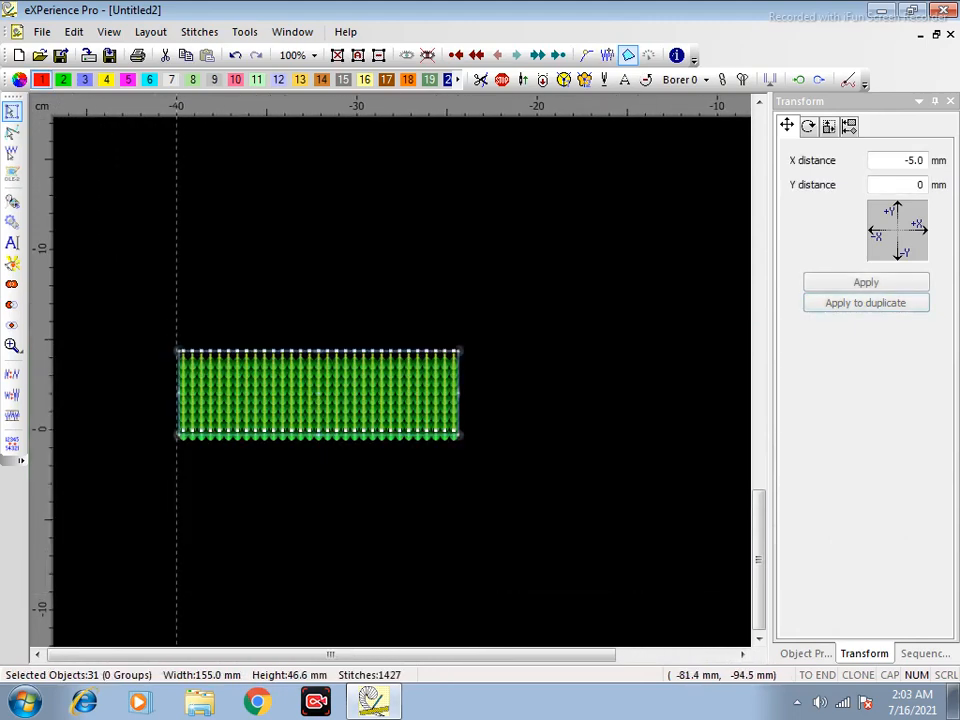
{"action": "key", "text": "Delete"}
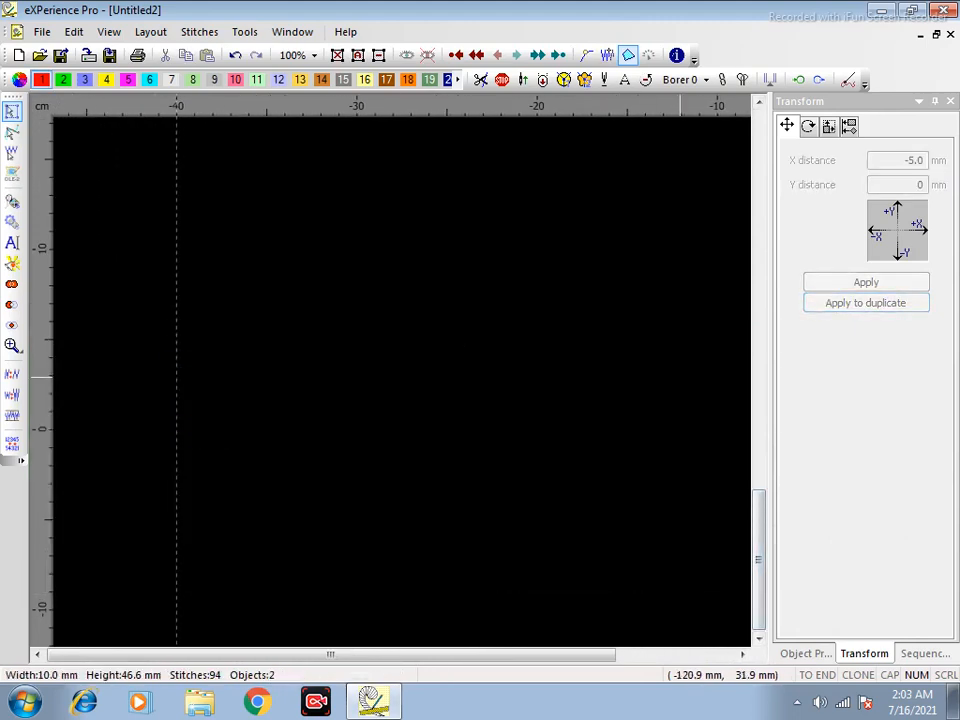
{"action": "right_click", "coordinate": [864, 653]}
{"action": "key", "text": "Escape"}
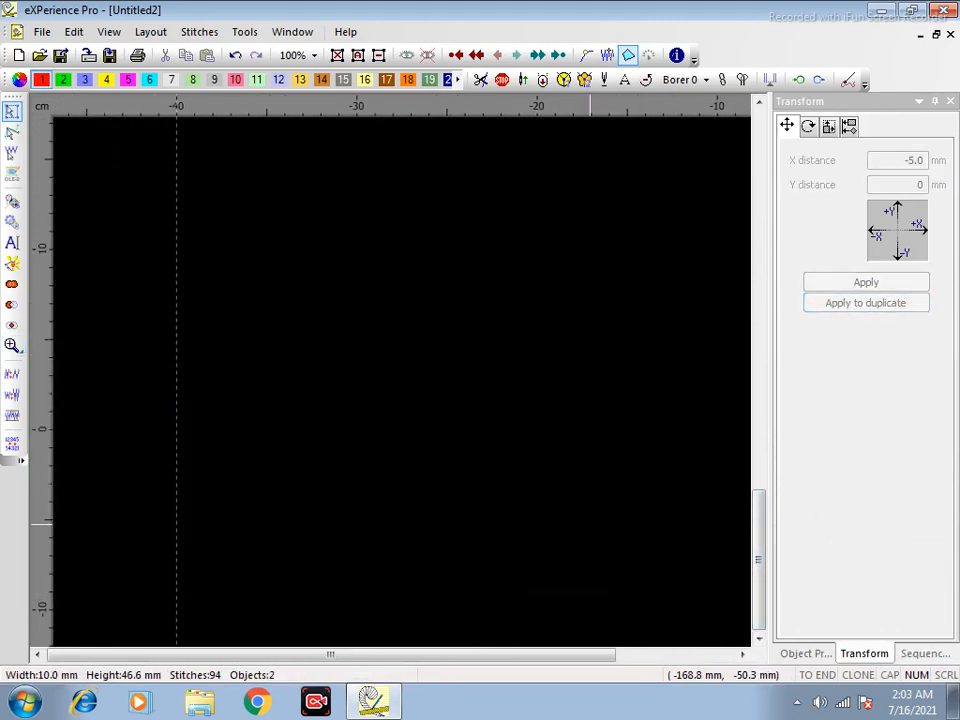
{"action": "scroll", "coordinate": [625, 534], "scroll_direction": "down", "scroll_amount": 4}
{"action": "scroll", "coordinate": [618, 542], "scroll_direction": "down", "scroll_amount": 2}
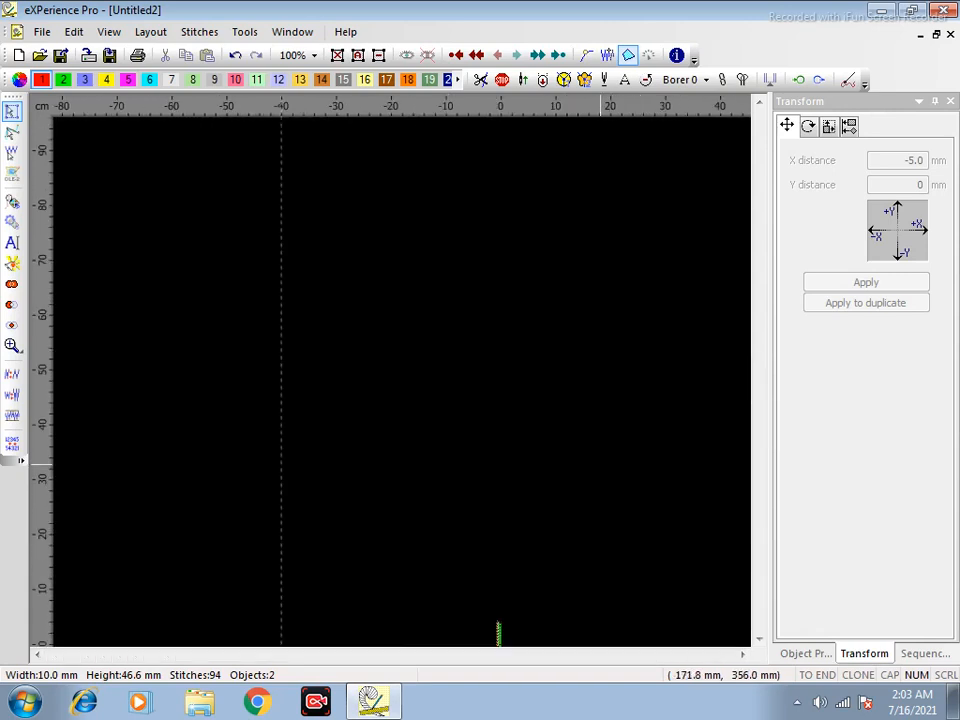
{"action": "right_click", "coordinate": [464, 675]}
{"action": "left_click", "coordinate": [429, 548]}
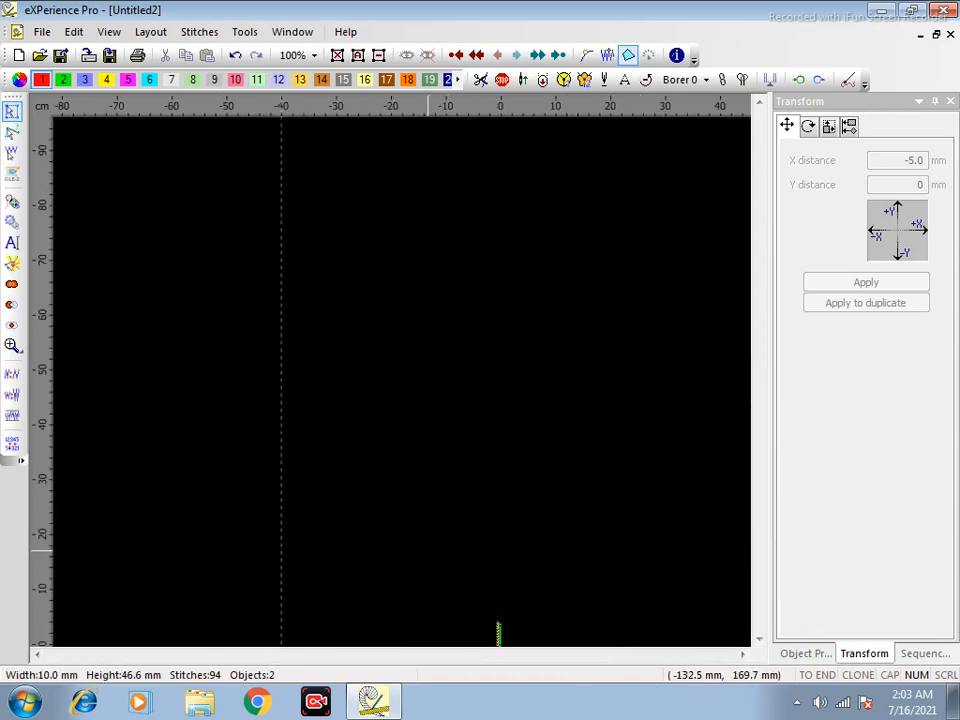
{"action": "key", "text": "z"}
{"action": "left_click_drag", "start_coordinate": [441, 586], "coordinate": [543, 675]}
{"action": "scroll", "coordinate": [314, 348], "scroll_direction": "down", "scroll_amount": 2}
{"action": "left_click_drag", "start_coordinate": [460, 596], "coordinate": [553, 525]}
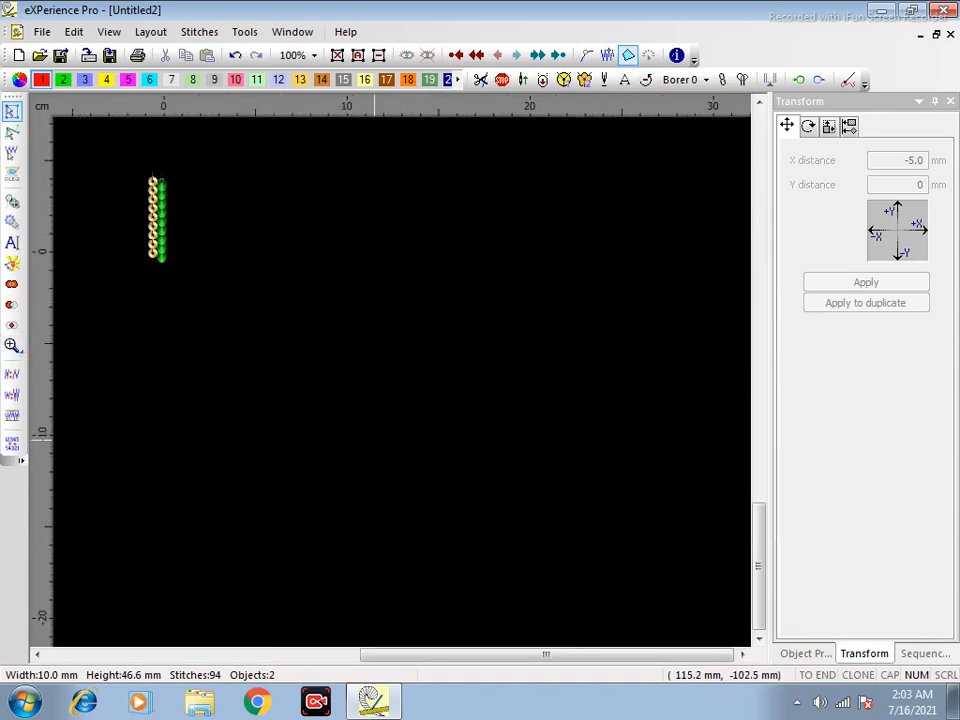
Set the first-reel sequin shape of colour 4 to Oval 9x7mm.
{"action": "key", "text": "z"}
{"action": "left_click_drag", "start_coordinate": [185, 161], "coordinate": [134, 258]}
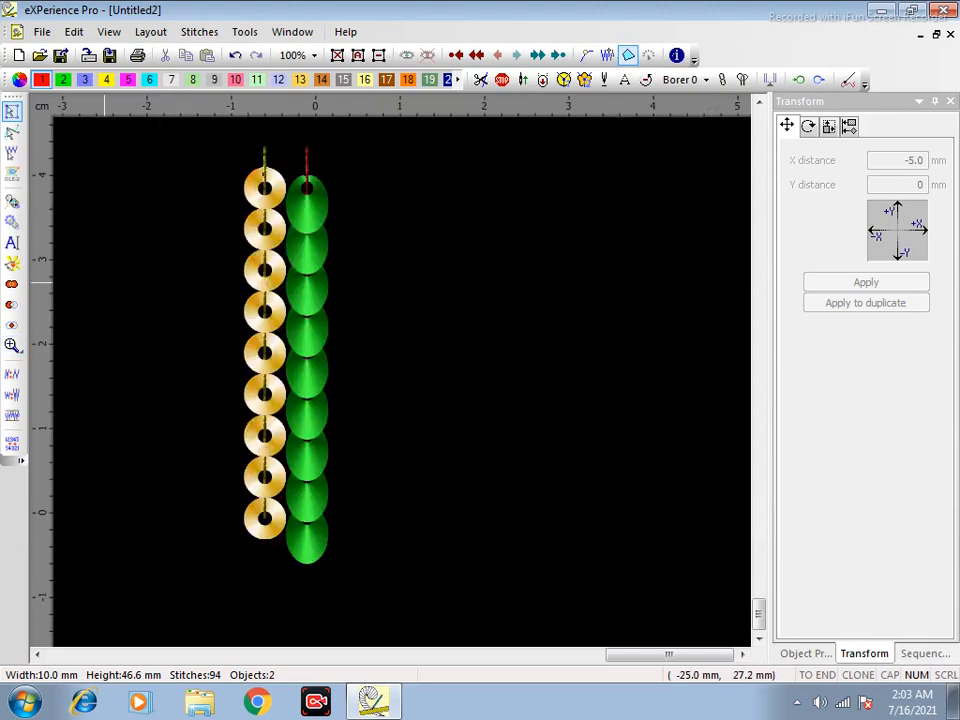
{"action": "left_click", "coordinate": [264, 295]}
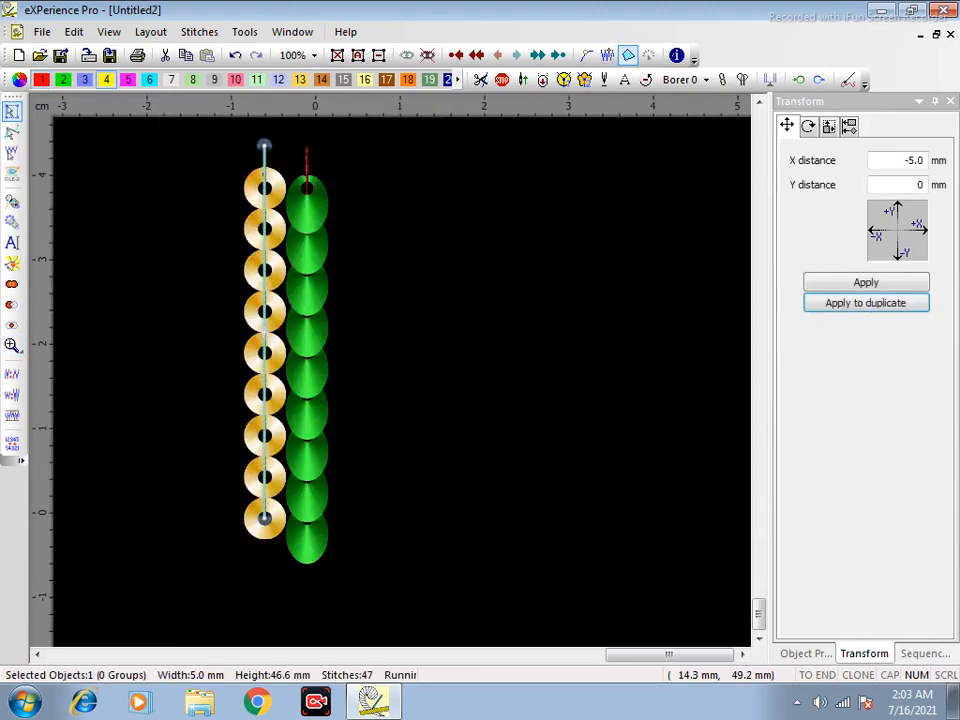
{"action": "right_click", "coordinate": [106, 80]}
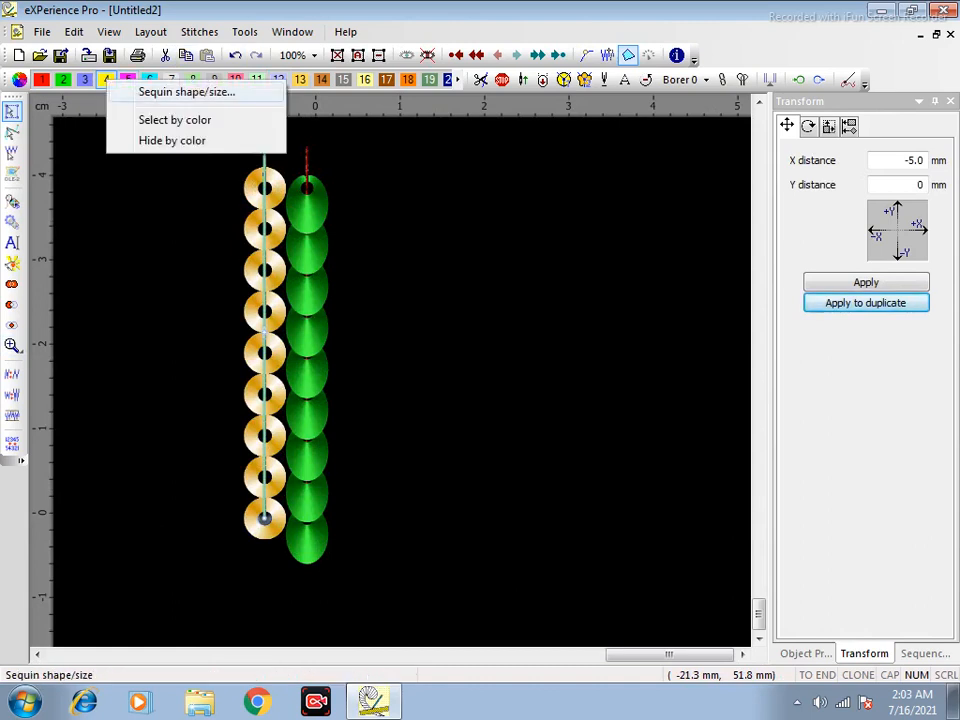
{"action": "left_click", "coordinate": [186, 91]}
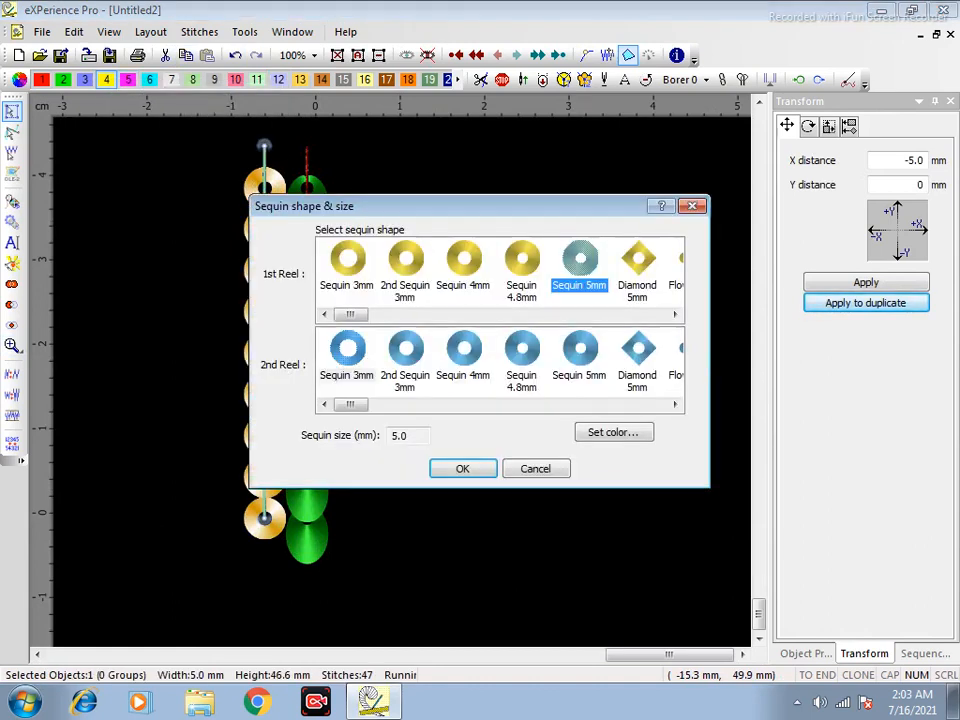
{"action": "left_click_drag", "start_coordinate": [351, 314], "coordinate": [428, 314]}
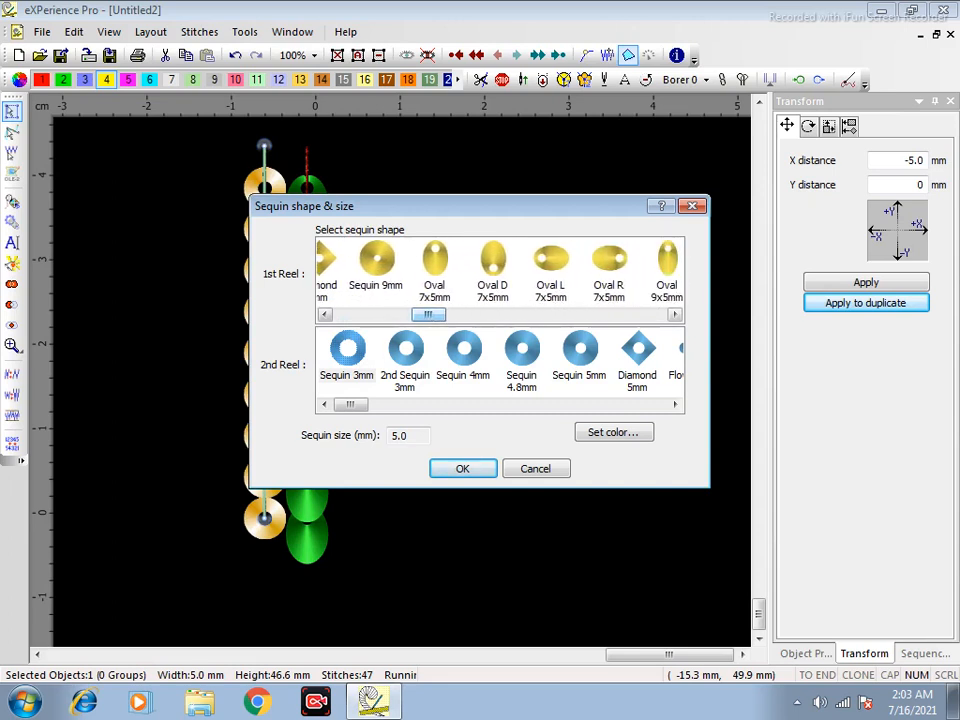
{"action": "left_click_drag", "start_coordinate": [428, 314], "coordinate": [494, 314]}
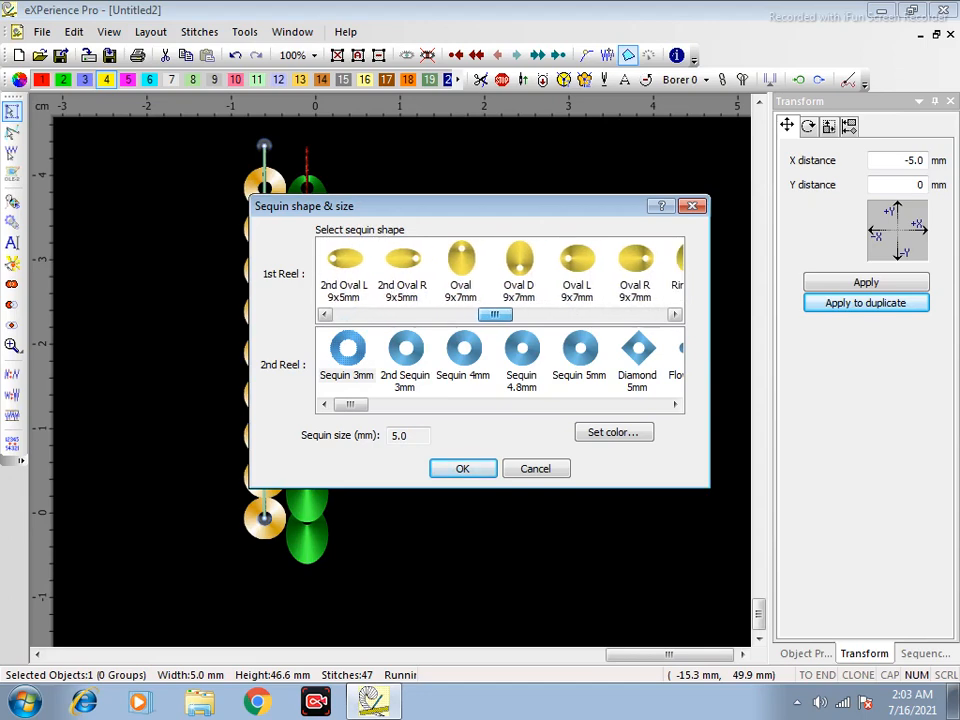
{"action": "left_click", "coordinate": [460, 260]}
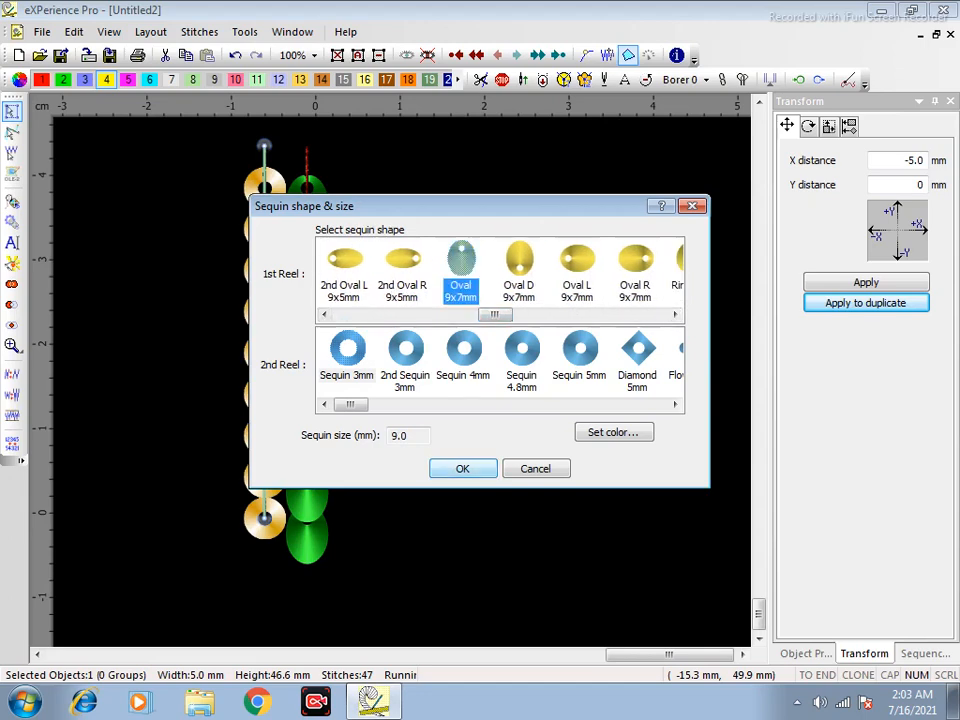
{"action": "left_click", "coordinate": [462, 468]}
{"action": "left_click", "coordinate": [499, 293]}
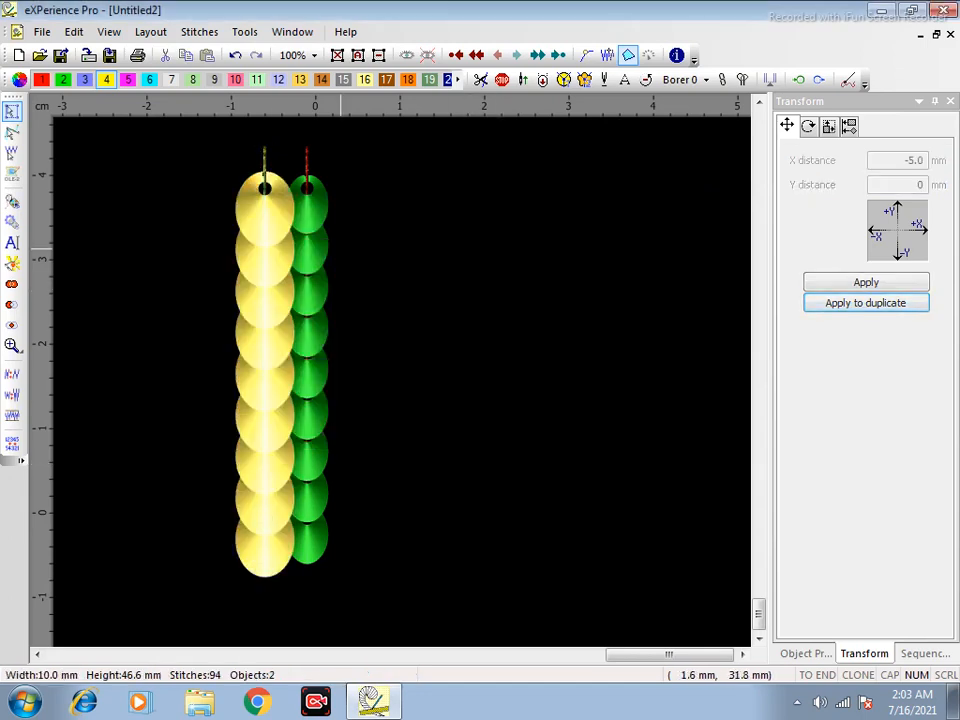
Change the first-reel sequin shape of colour 4 to Oval 7x5mm.
{"action": "left_click", "coordinate": [261, 192]}
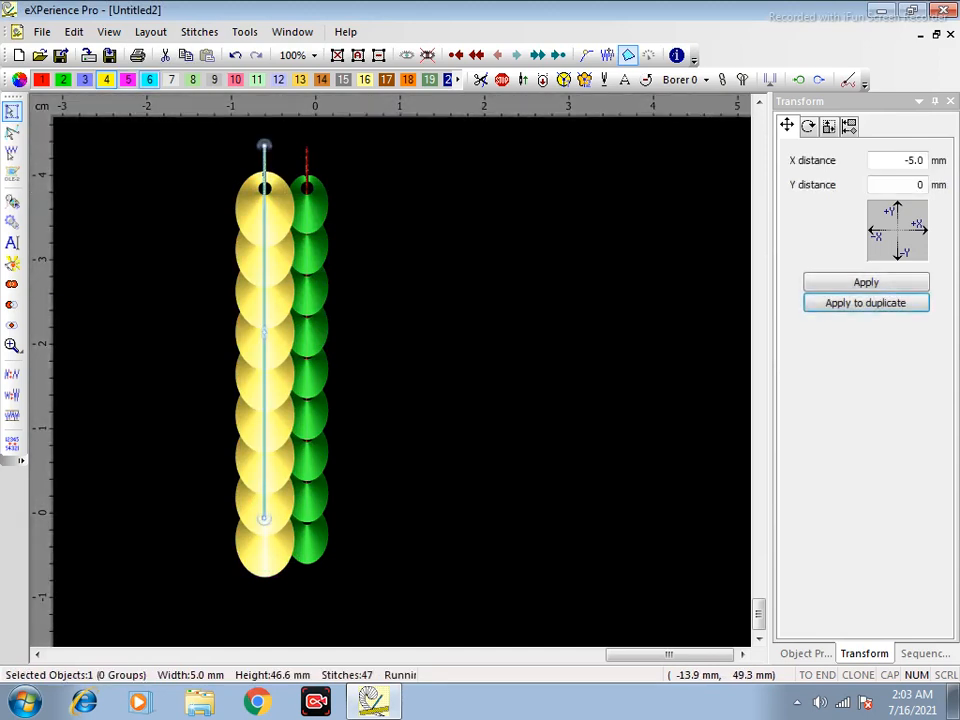
{"action": "right_click", "coordinate": [106, 79]}
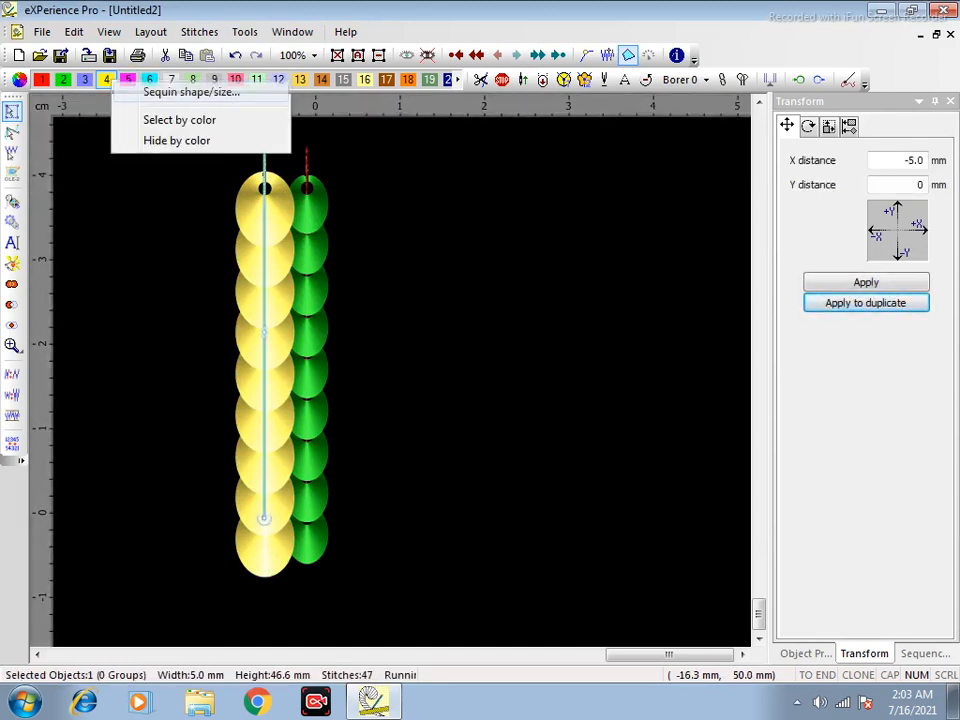
{"action": "left_click", "coordinate": [185, 89]}
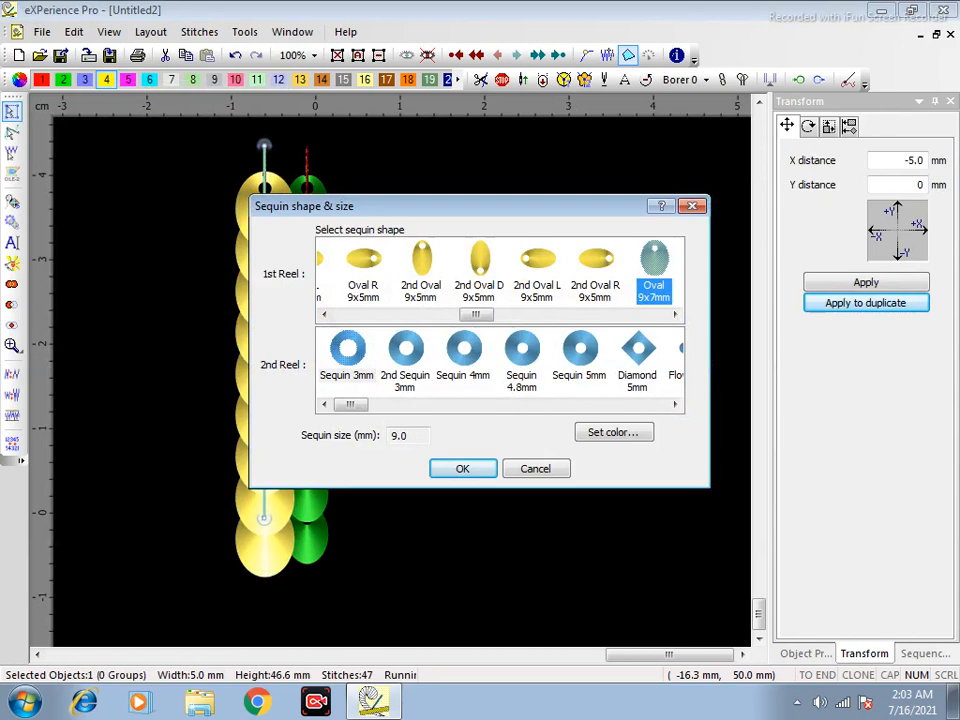
{"action": "left_click_drag", "start_coordinate": [476, 314], "coordinate": [420, 314]}
{"action": "left_click", "coordinate": [510, 265]}
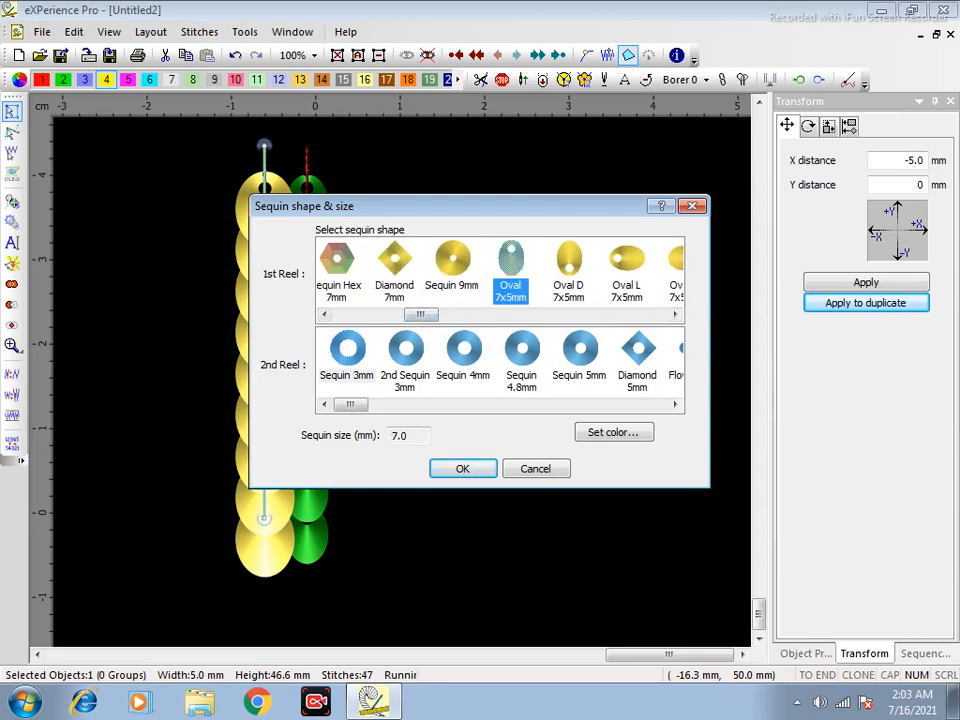
{"action": "left_click", "coordinate": [462, 468]}
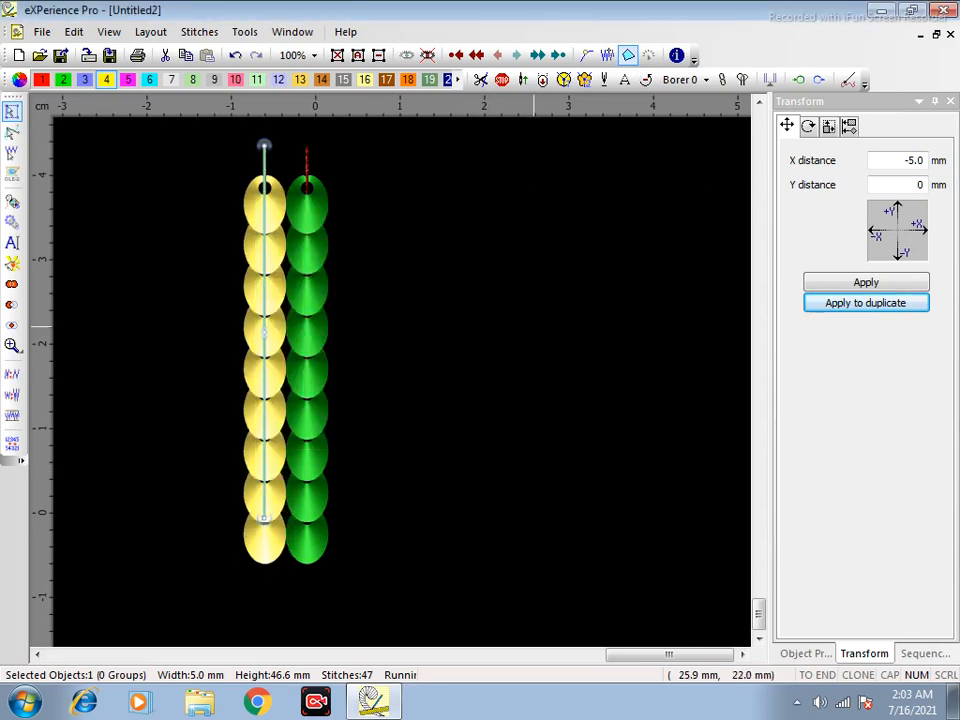
{"action": "left_click", "coordinate": [534, 327]}
{"action": "scroll", "coordinate": [540, 330], "scroll_direction": "down", "scroll_amount": 2}
{"action": "key", "text": "z"}
{"action": "left_click_drag", "start_coordinate": [315, 229], "coordinate": [510, 455]}
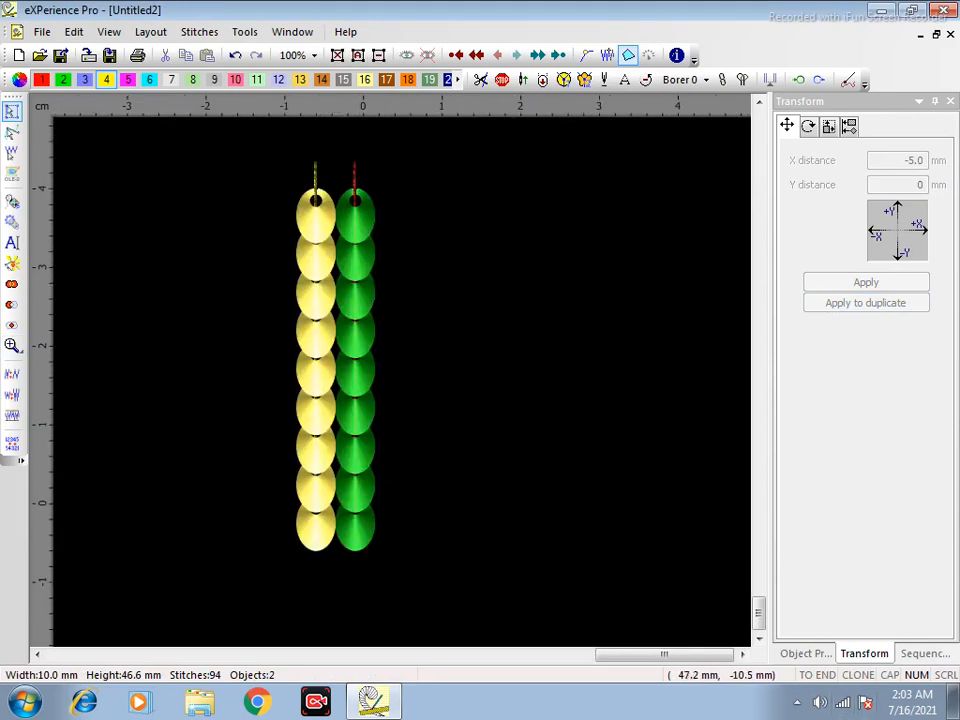
{"action": "left_click", "coordinate": [806, 654]}
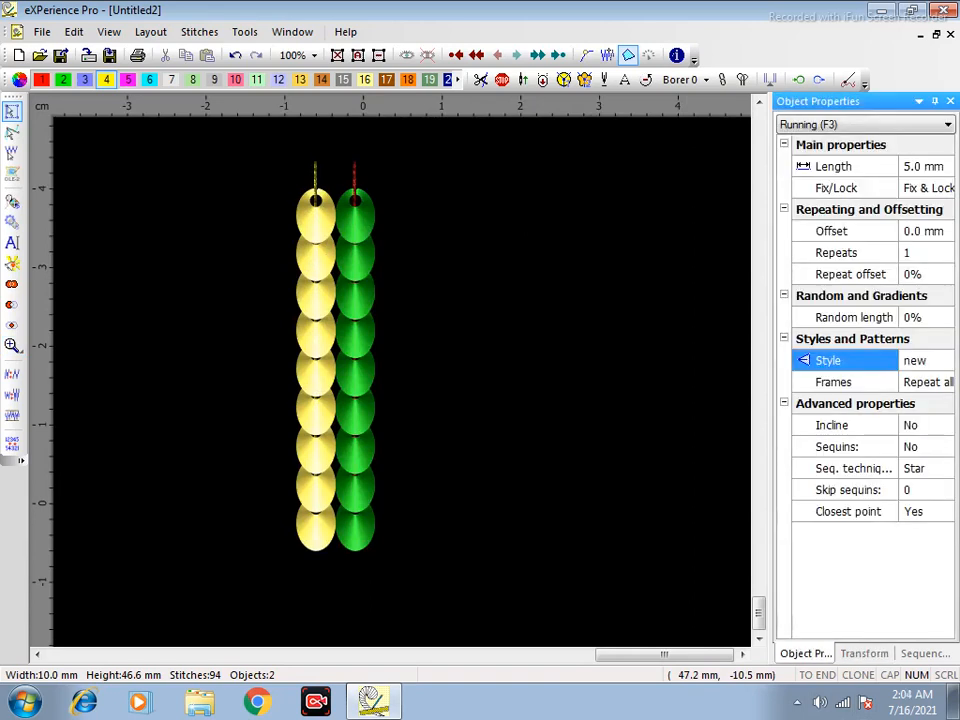
{"action": "left_click", "coordinate": [615, 280]}
{"action": "scroll", "coordinate": [603, 312], "scroll_direction": "down", "scroll_amount": 3}
Try duplicating the yellow and green sequin columns together at an X distance of -5.0 mm, and undo it.
{"action": "left_click_drag", "start_coordinate": [534, 204], "coordinate": [381, 497]}
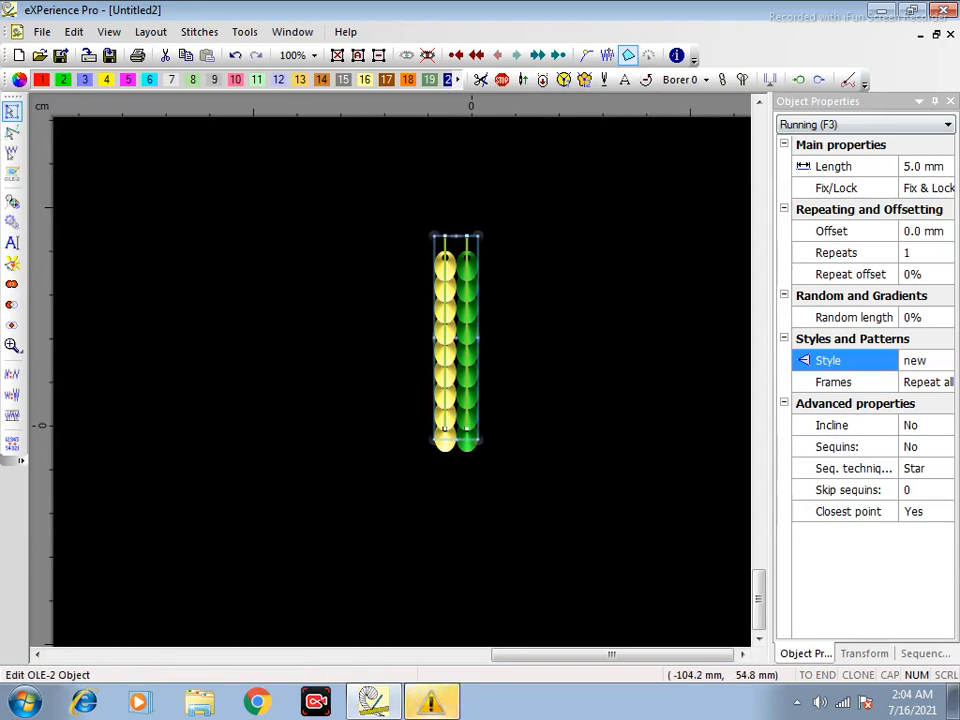
{"action": "left_click", "coordinate": [864, 653]}
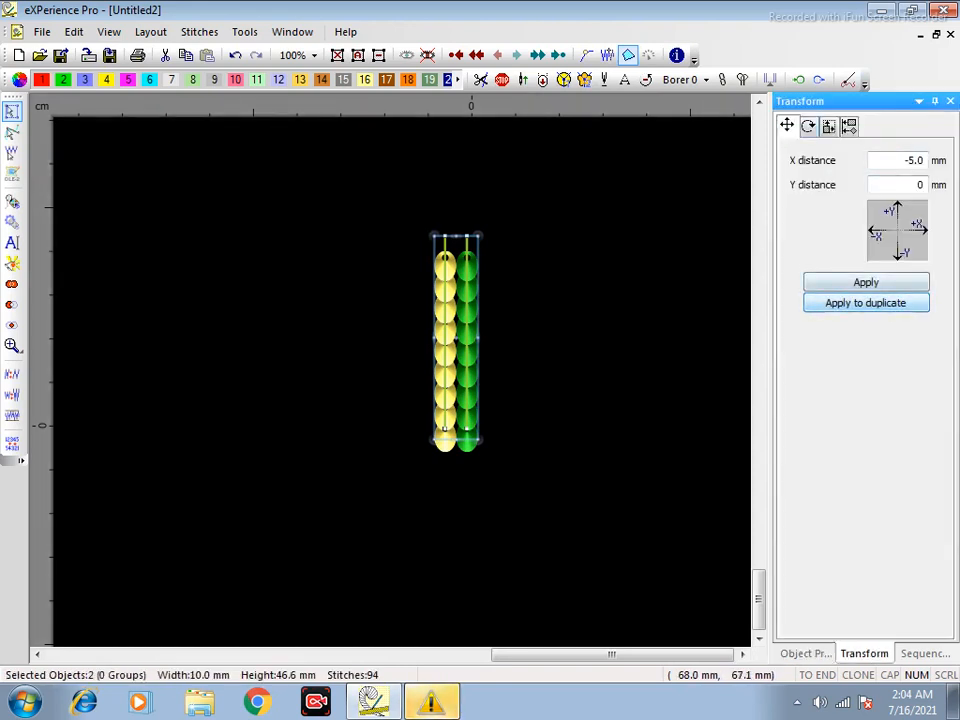
{"action": "key", "text": "Return"}
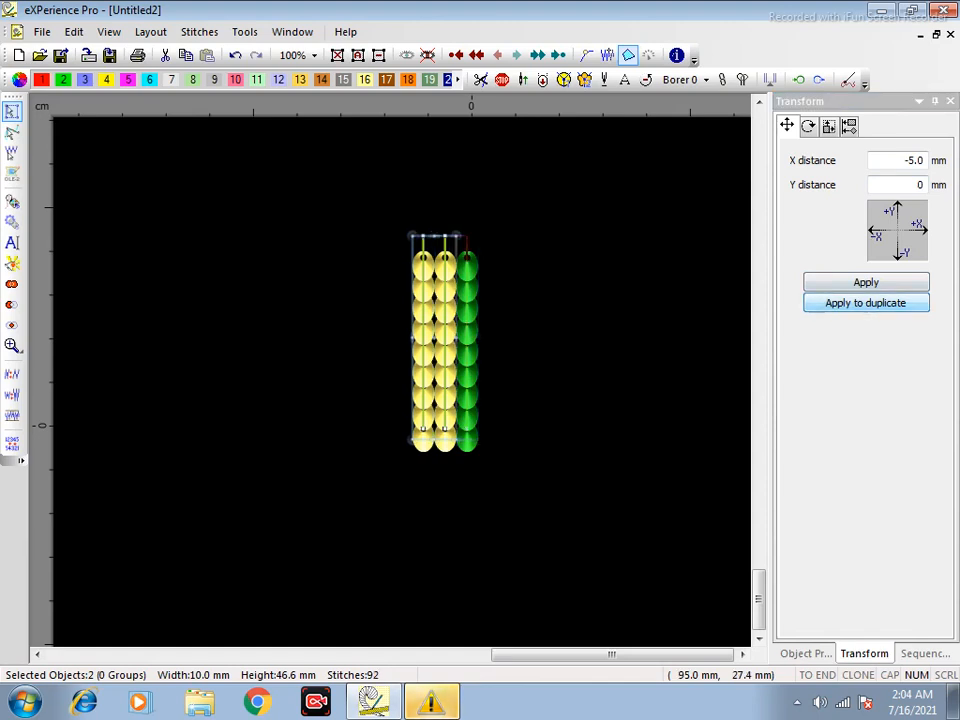
{"action": "key", "text": "ctrl+z"}
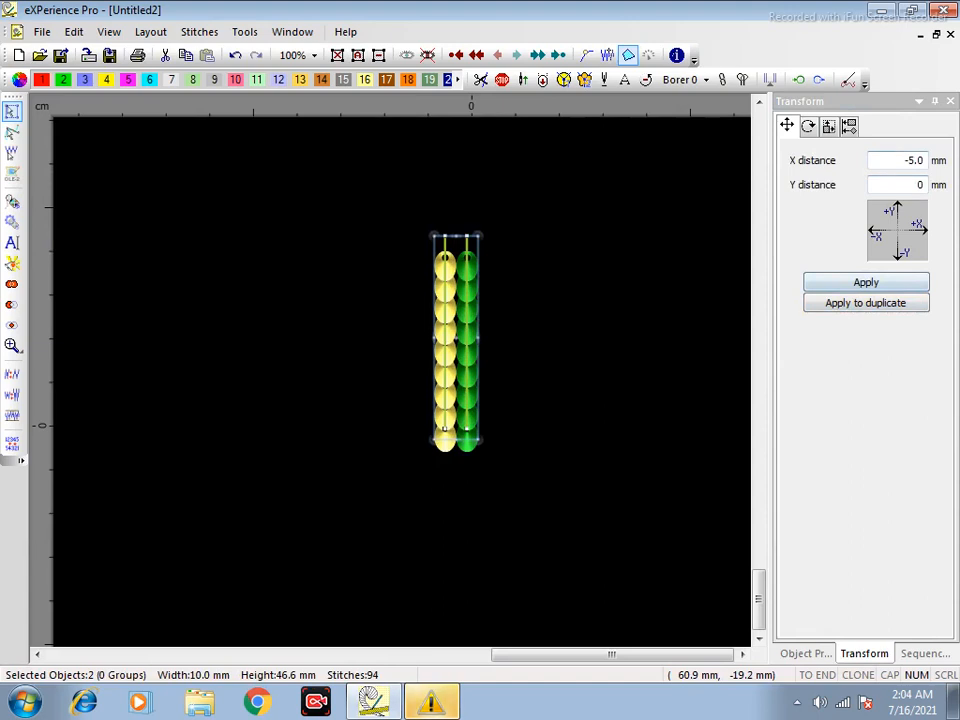
Duplicate the yellow and green column pair twice at an X distance of -10.0 mm, enabling new objects to be added to the end.
{"action": "left_click_drag", "start_coordinate": [915, 161], "coordinate": [908, 161]}
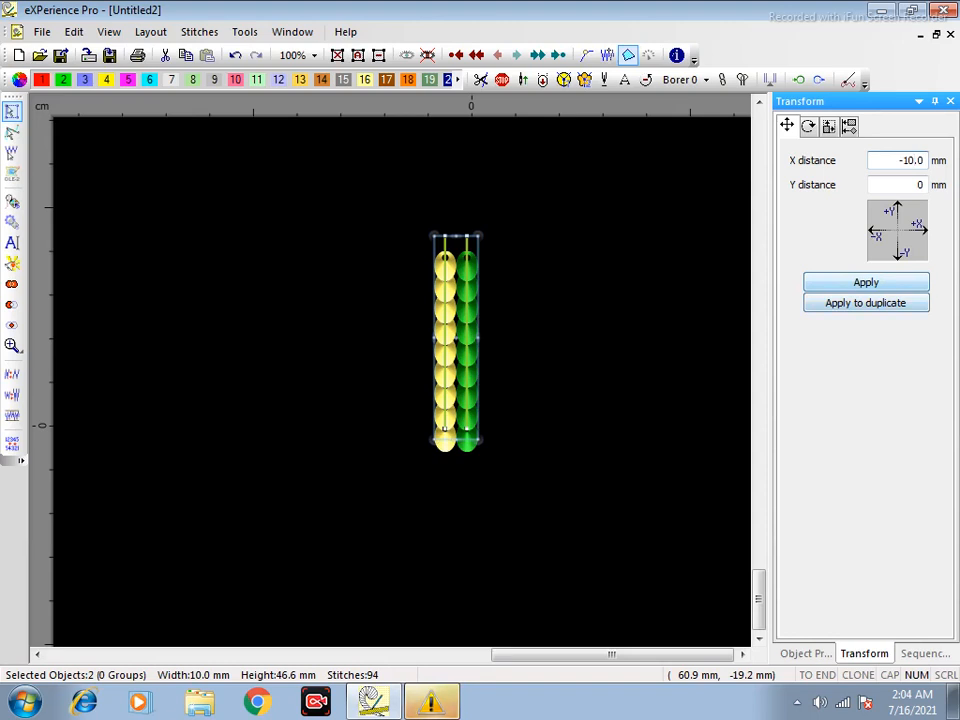
{"action": "left_click", "coordinate": [866, 302]}
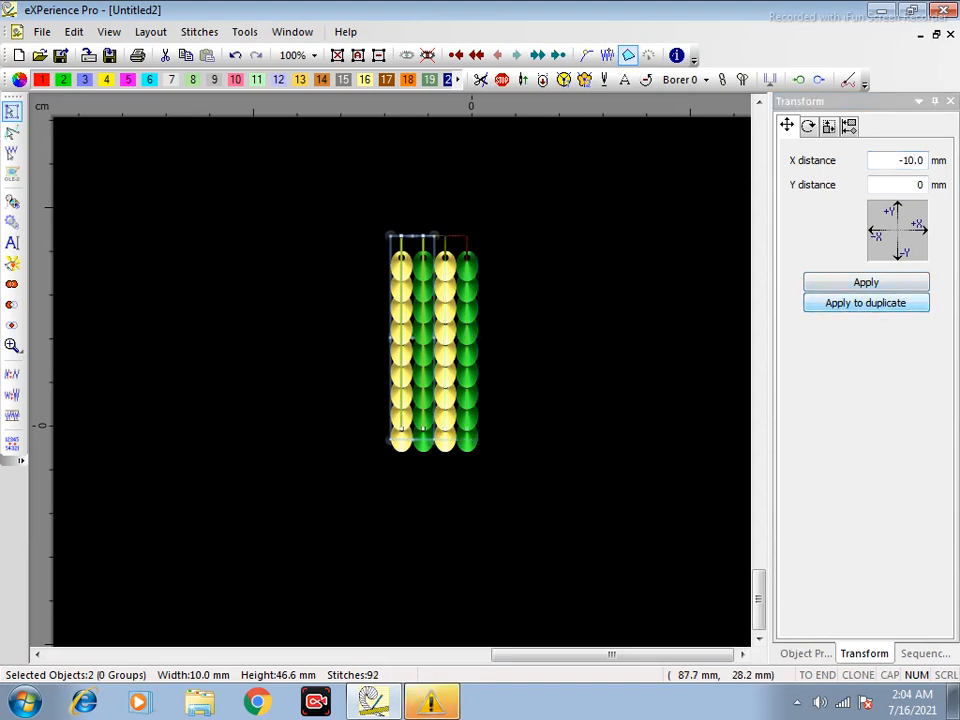
{"action": "left_click", "coordinate": [150, 32]}
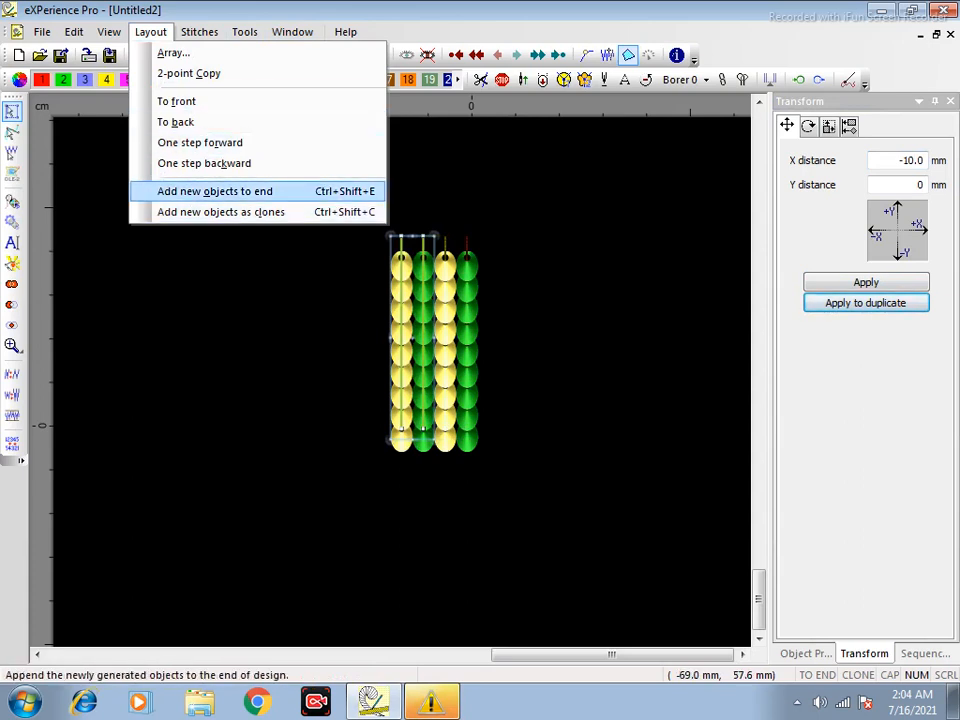
{"action": "left_click", "coordinate": [215, 191]}
{"action": "scroll", "coordinate": [600, 277], "scroll_direction": "down", "scroll_amount": 3}
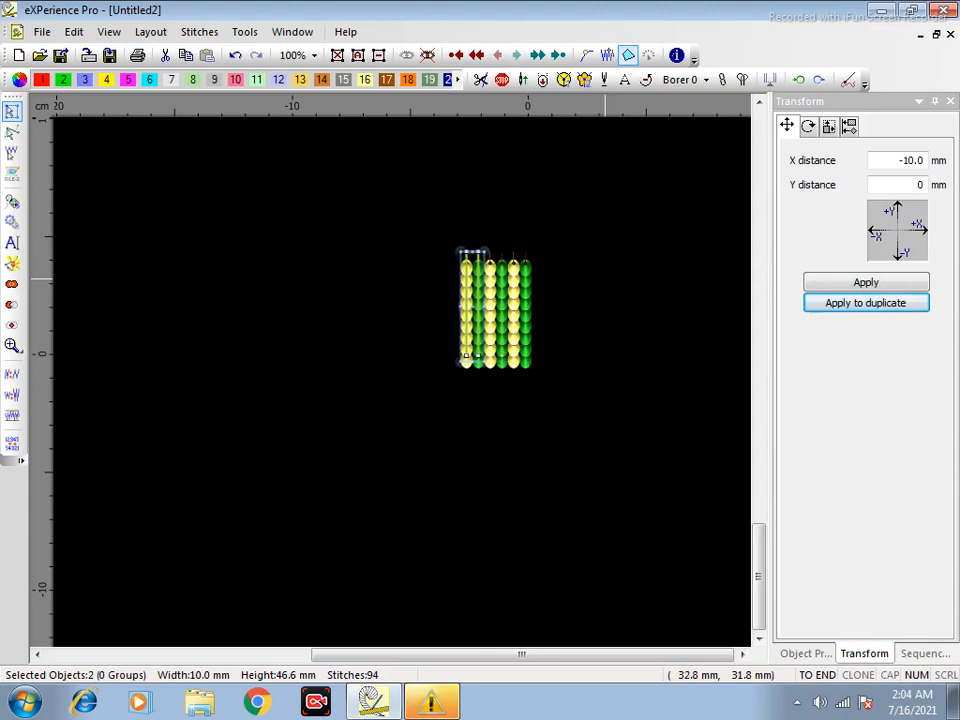
Duplicate the yellow and green column pair repeatedly at an X distance of -10.0 mm until the row is 400 mm wide.
{"action": "scroll", "coordinate": [605, 278], "scroll_direction": "down", "scroll_amount": 2}
{"action": "key", "text": "Return"}
{"action": "key", "text": "Return"}
{"action": "key", "text": "Return"}
{"action": "key", "text": "Return"}
{"action": "key", "text": "Return"}
{"action": "key", "text": "Return"}
{"action": "key", "text": "Return"}
{"action": "key", "text": "Return"}
{"action": "key", "text": "Return"}
{"action": "key", "text": "Return"}
{"action": "key", "text": "Return"}
{"action": "key", "text": "Return"}
{"action": "key", "text": "Return"}
{"action": "key", "text": "Return"}
{"action": "key", "text": "Return"}
{"action": "key", "text": "Return"}
{"action": "key", "text": "Return"}
{"action": "key", "text": "Return"}
{"action": "key", "text": "Return"}
{"action": "key", "text": "Return"}
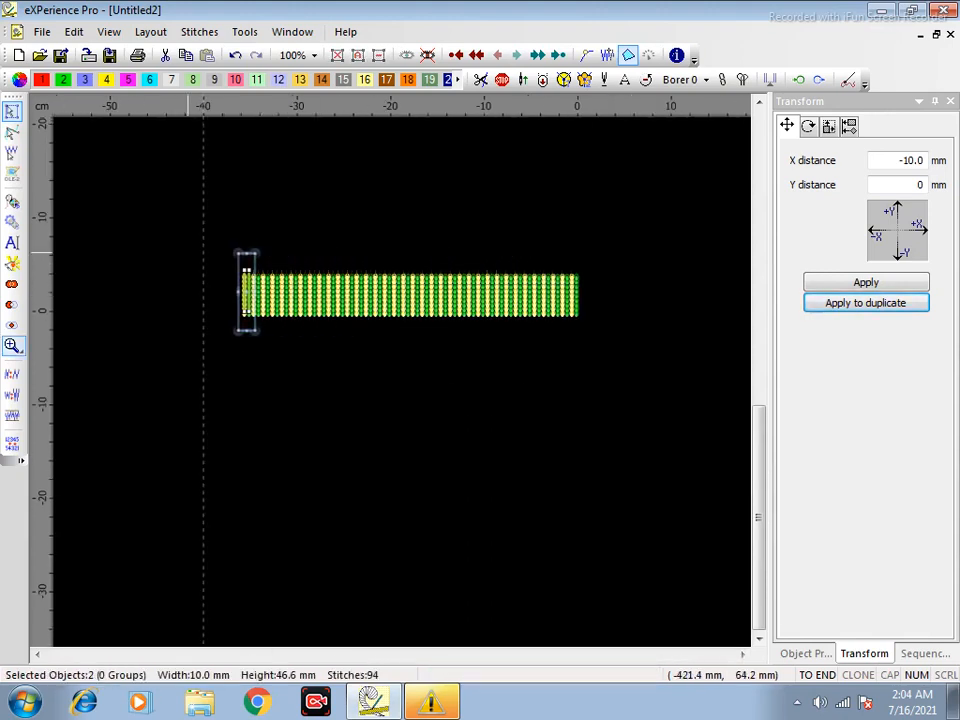
{"action": "scroll", "coordinate": [226, 301], "scroll_direction": "up", "scroll_amount": 4}
{"action": "key", "text": "Return"}
{"action": "key", "text": "Return"}
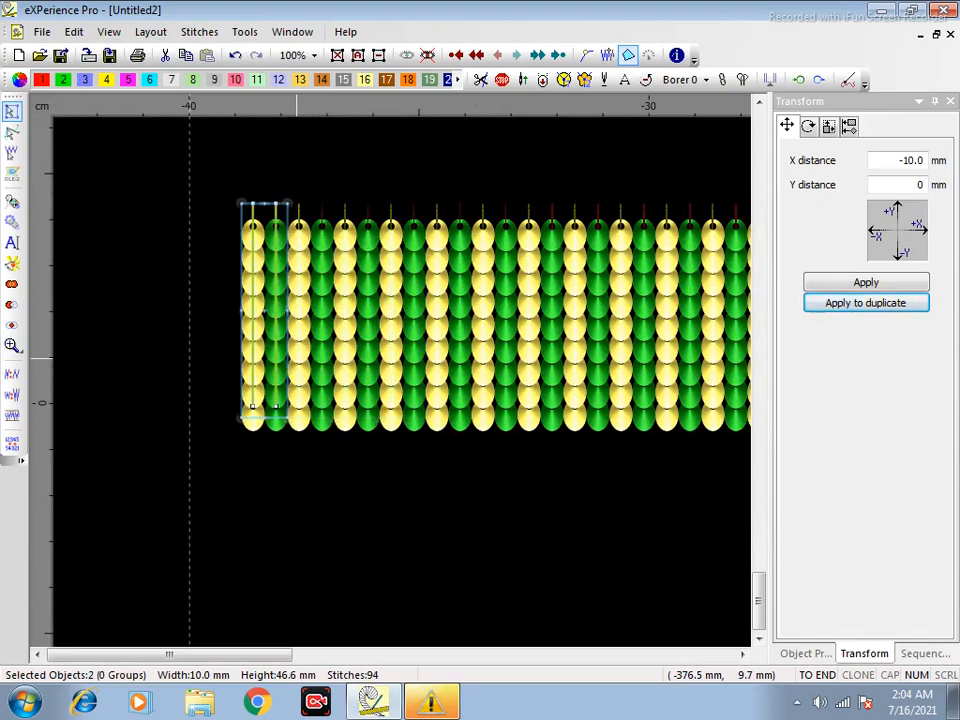
{"action": "left_click", "coordinate": [175, 310]}
{"action": "scroll", "coordinate": [170, 304], "scroll_direction": "down", "scroll_amount": 8}
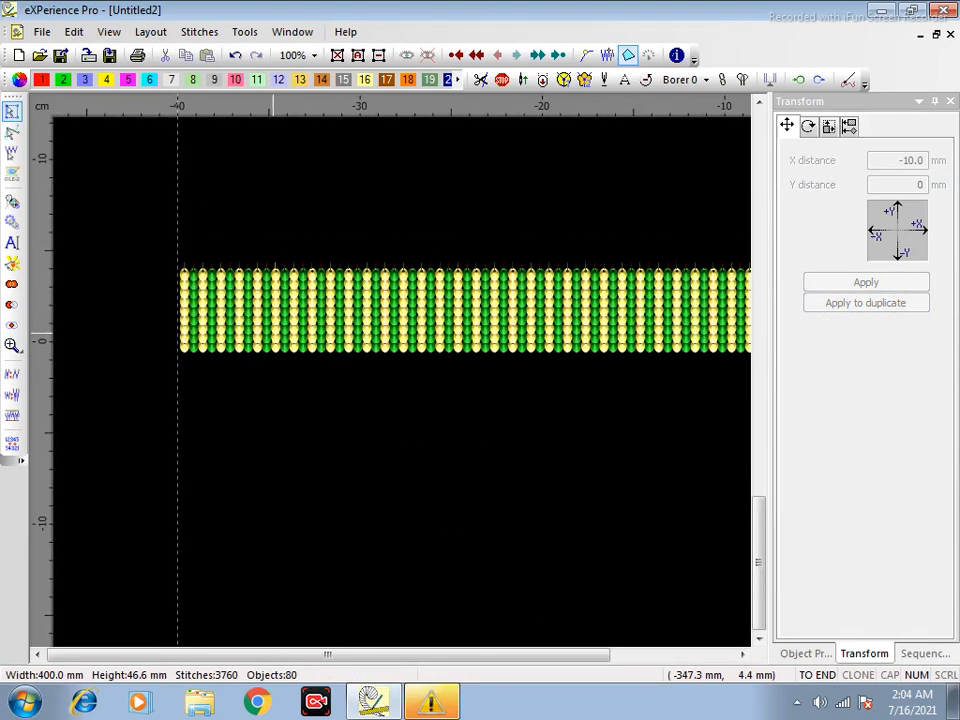
Select the entire sequin row and stretch a copy of it upward to the 100 cm level, about 950 mm tall.
{"action": "left_click_drag", "start_coordinate": [176, 253], "coordinate": [765, 412]}
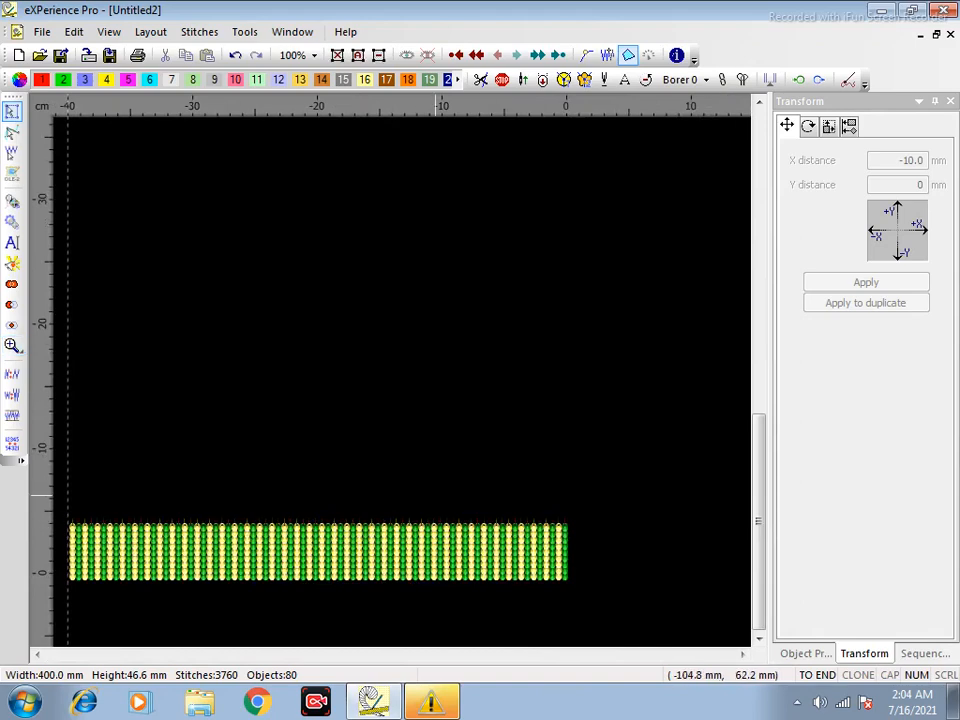
{"action": "scroll", "coordinate": [583, 491], "scroll_direction": "down", "scroll_amount": 3}
{"action": "left_click_drag", "start_coordinate": [292, 456], "coordinate": [660, 585]}
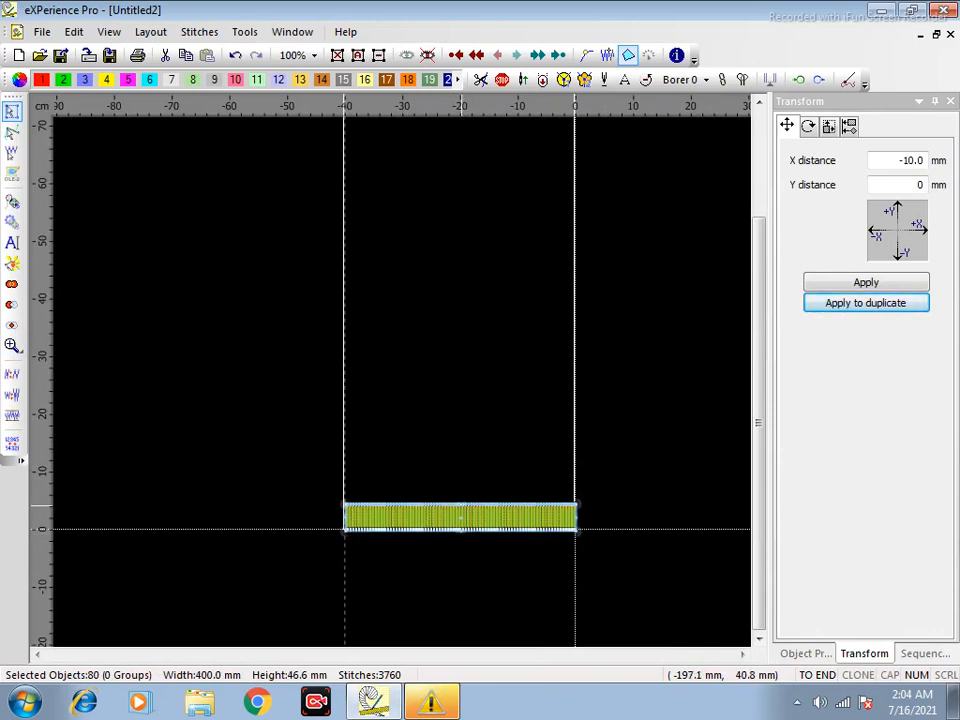
{"action": "left_click_drag", "start_coordinate": [461, 505], "coordinate": [463, 222]}
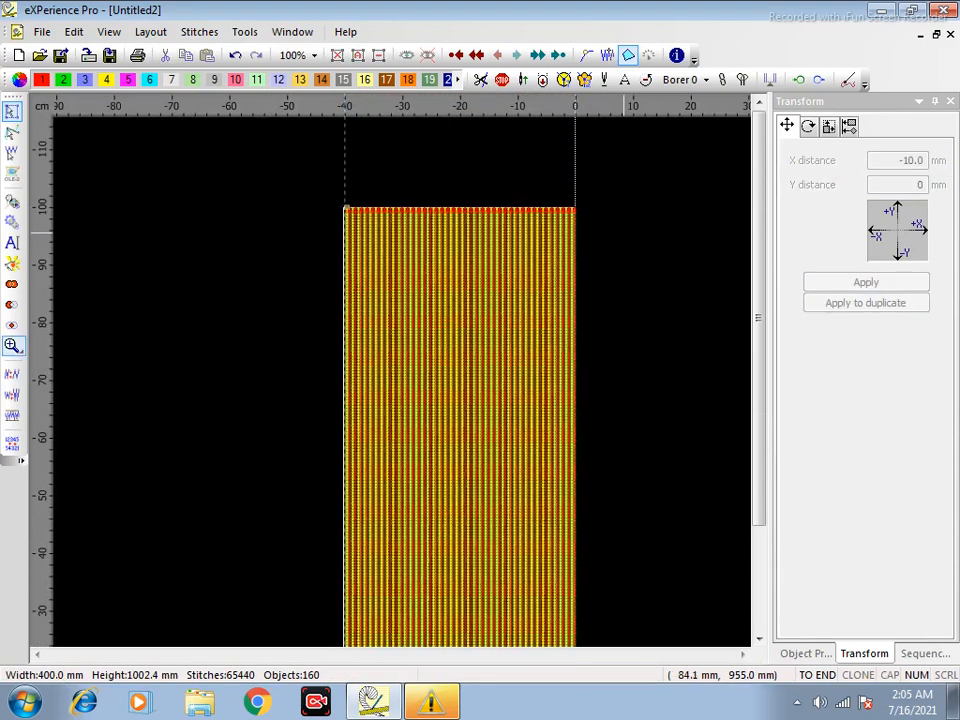
{"action": "left_click_drag", "start_coordinate": [428, 186], "coordinate": [591, 286]}
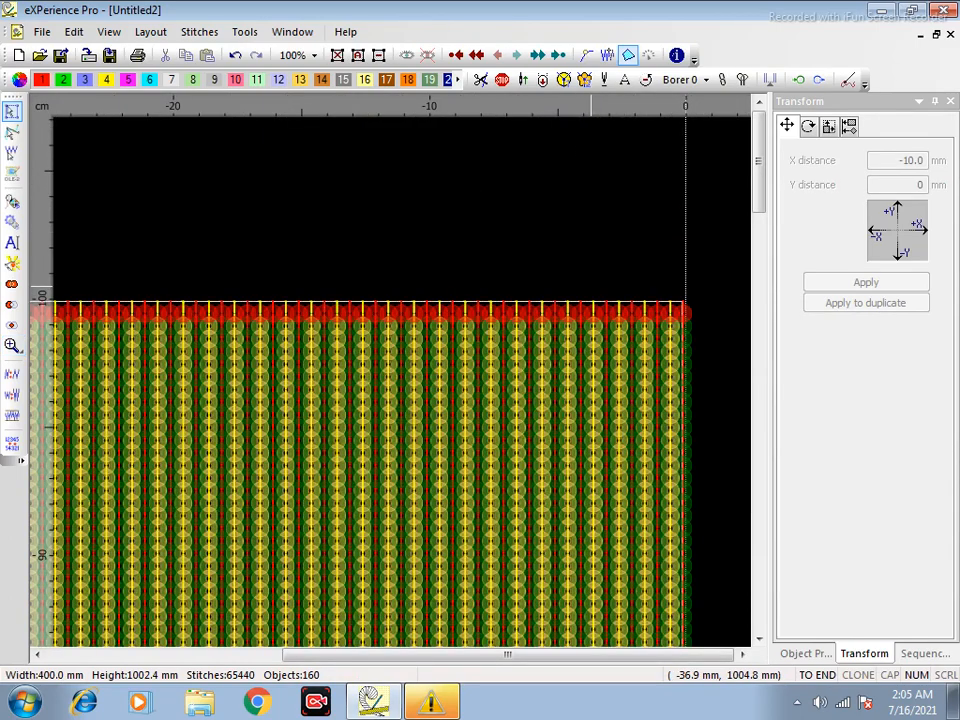
{"action": "scroll", "coordinate": [591, 292], "scroll_direction": "down", "scroll_amount": 3}
{"action": "scroll", "coordinate": [670, 338], "scroll_direction": "down", "scroll_amount": 1}
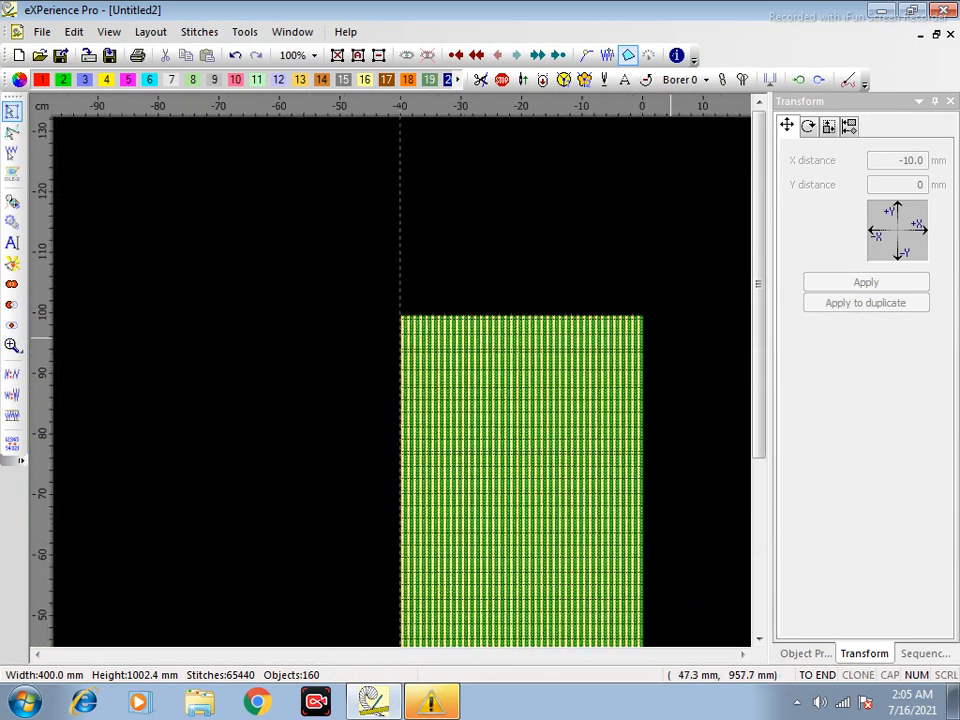
{"action": "left_click_drag", "start_coordinate": [683, 284], "coordinate": [300, 712]}
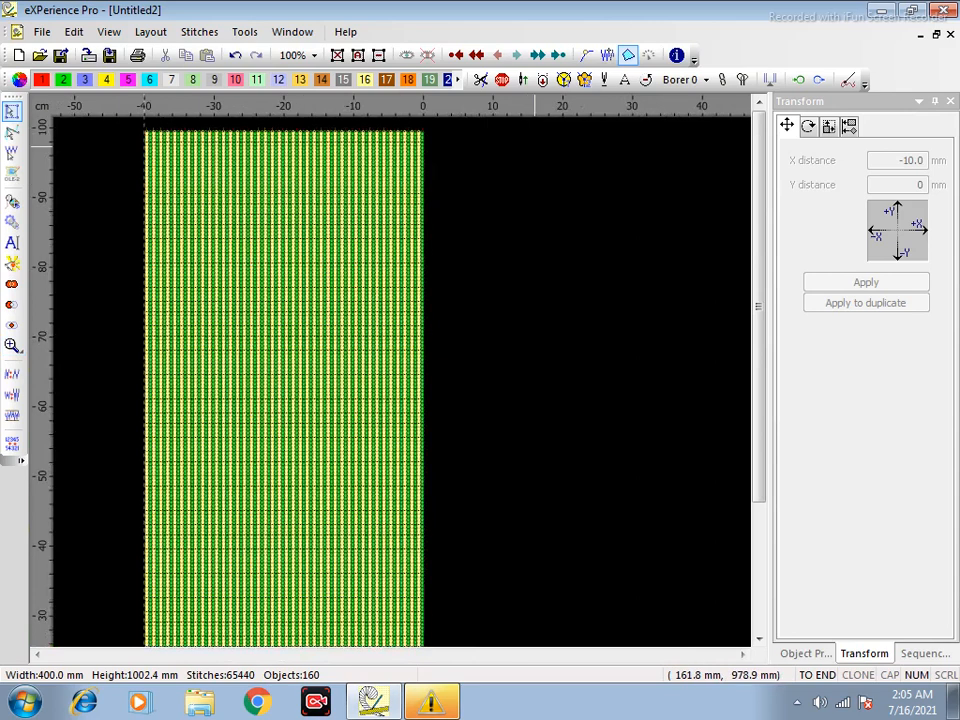
Preview the sewing order of the short sequin columns in stitch mode with a slow redraw at 1300 RPM.
{"action": "left_click", "coordinate": [607, 56]}
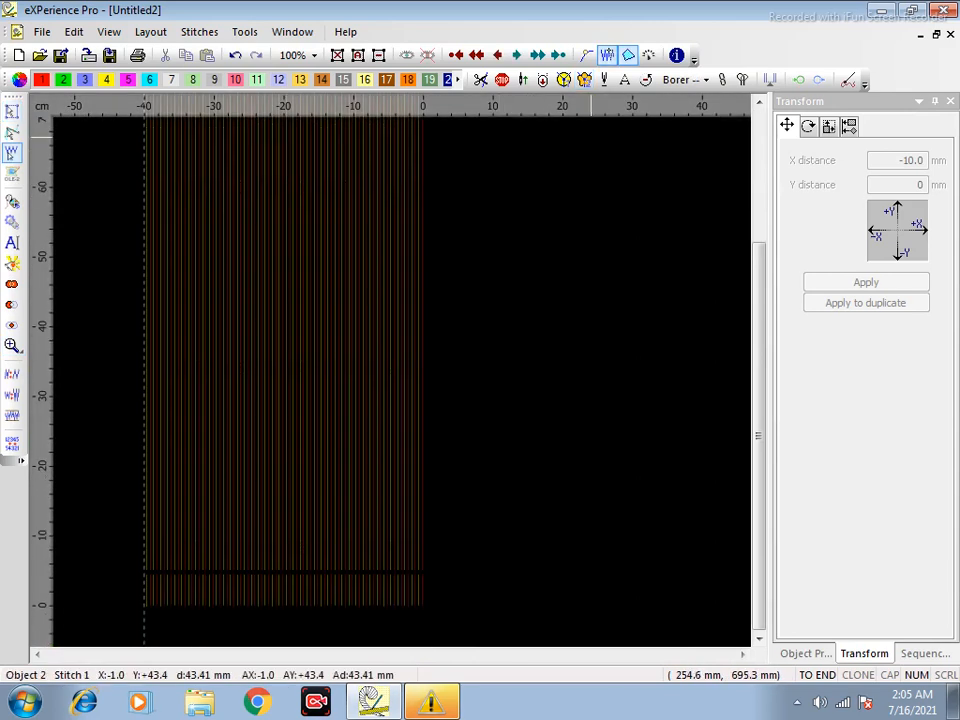
{"action": "left_click", "coordinate": [540, 56]}
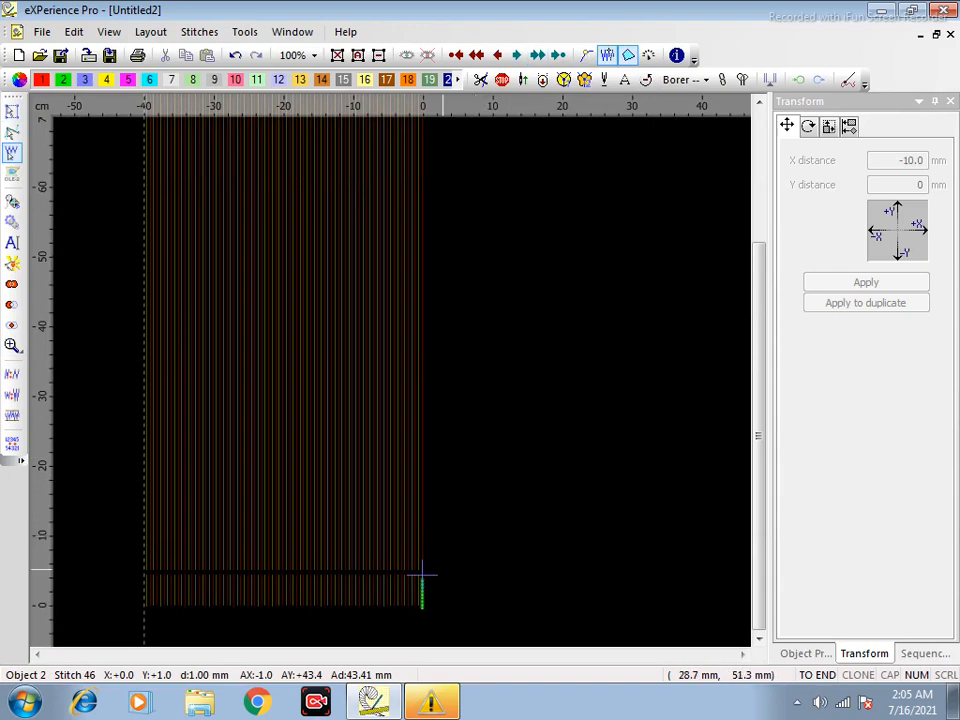
{"action": "scroll", "coordinate": [429, 570], "scroll_direction": "up", "scroll_amount": 12}
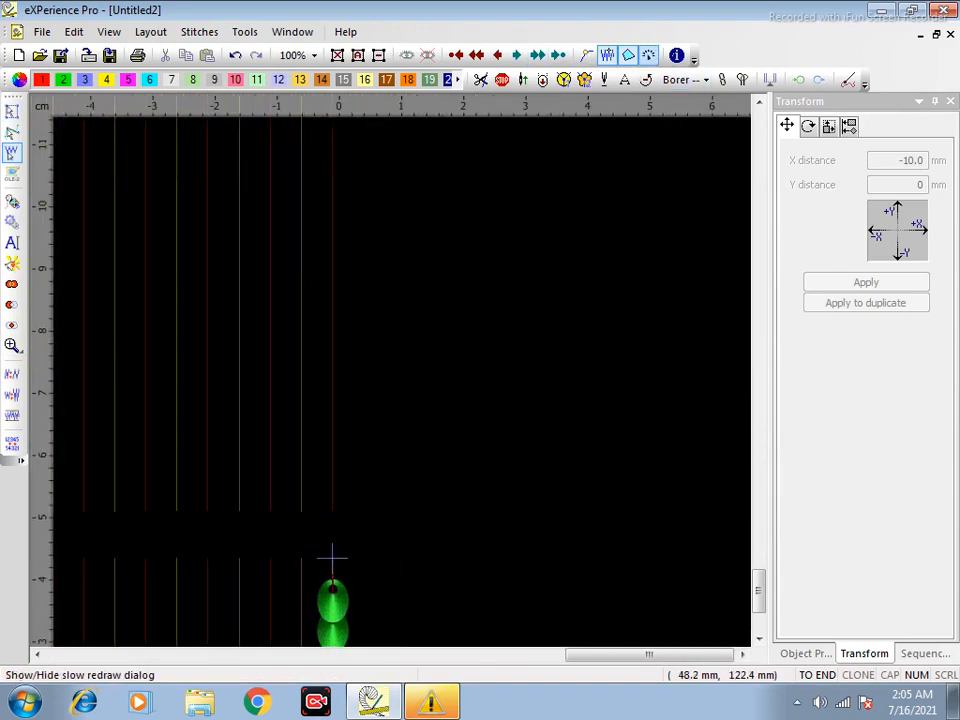
{"action": "left_click", "coordinate": [649, 55]}
{"action": "left_click", "coordinate": [636, 216]}
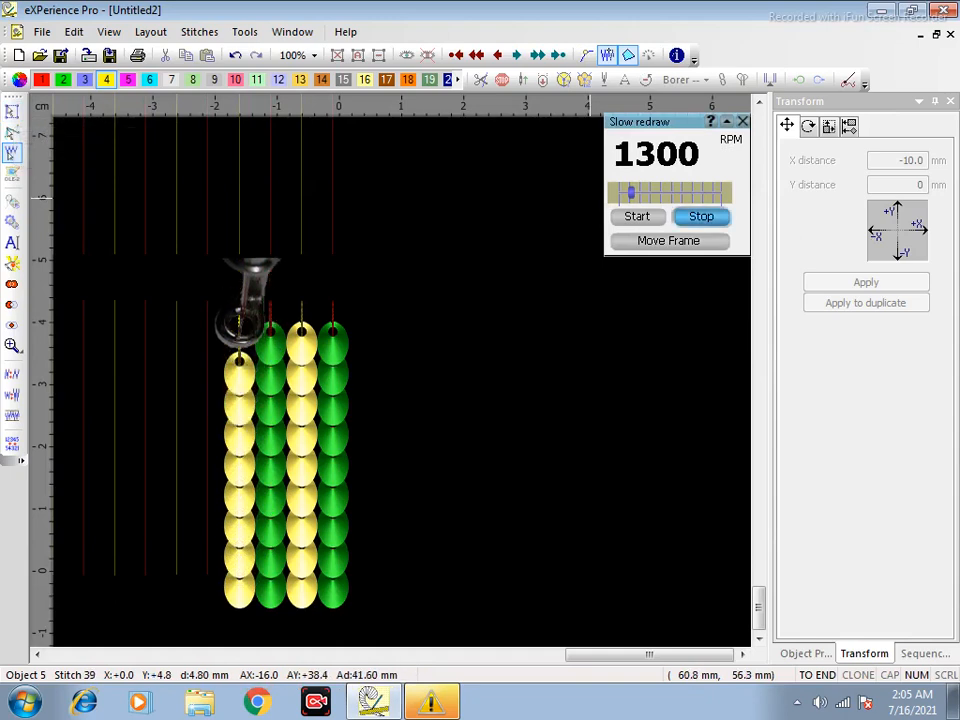
{"action": "right_click", "coordinate": [14, 112]}
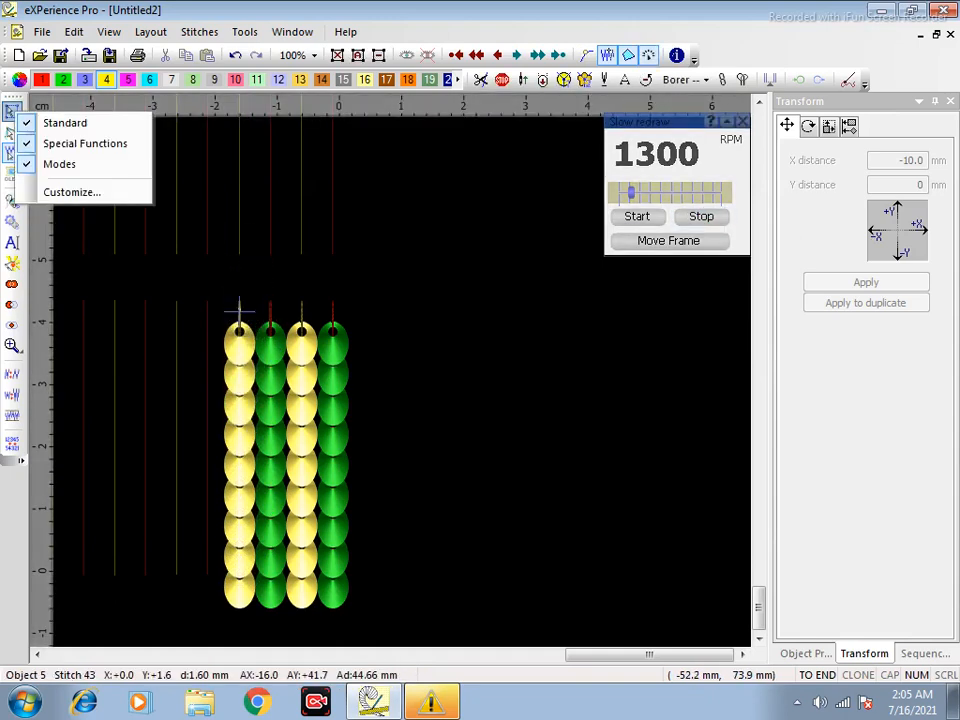
{"action": "left_click", "coordinate": [12, 112]}
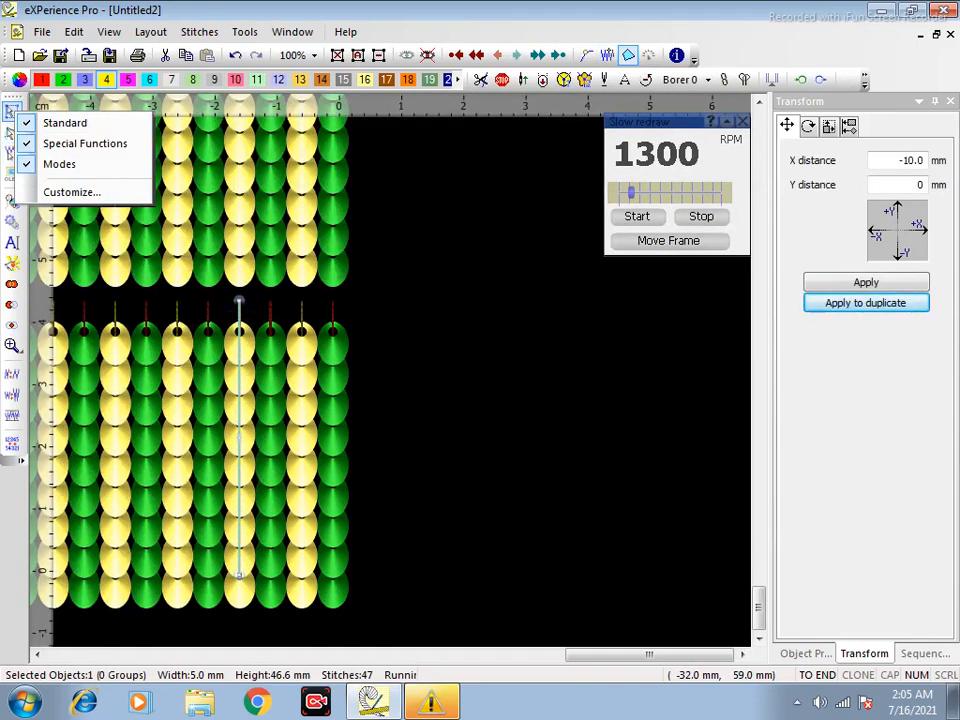
Delete the original short row of 80 sequin columns at the base of the design.
{"action": "left_click", "coordinate": [520, 335]}
{"action": "left_click_drag", "start_coordinate": [394, 282], "coordinate": [24, 600]}
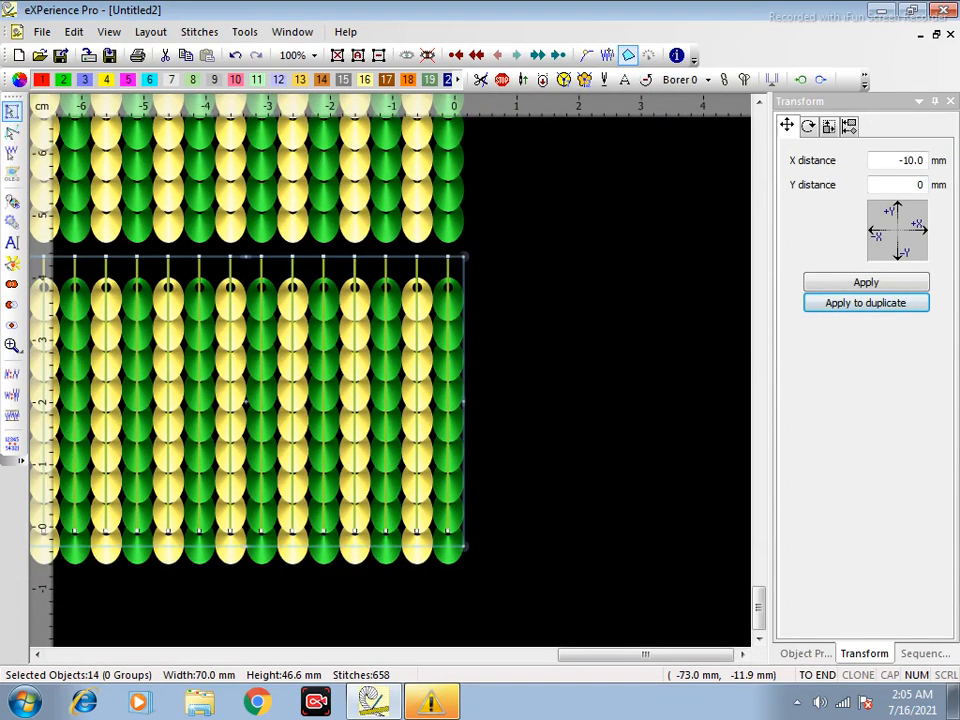
{"action": "key", "text": "F4"}
{"action": "left_click_drag", "start_coordinate": [235, 600], "coordinate": [690, 643]}
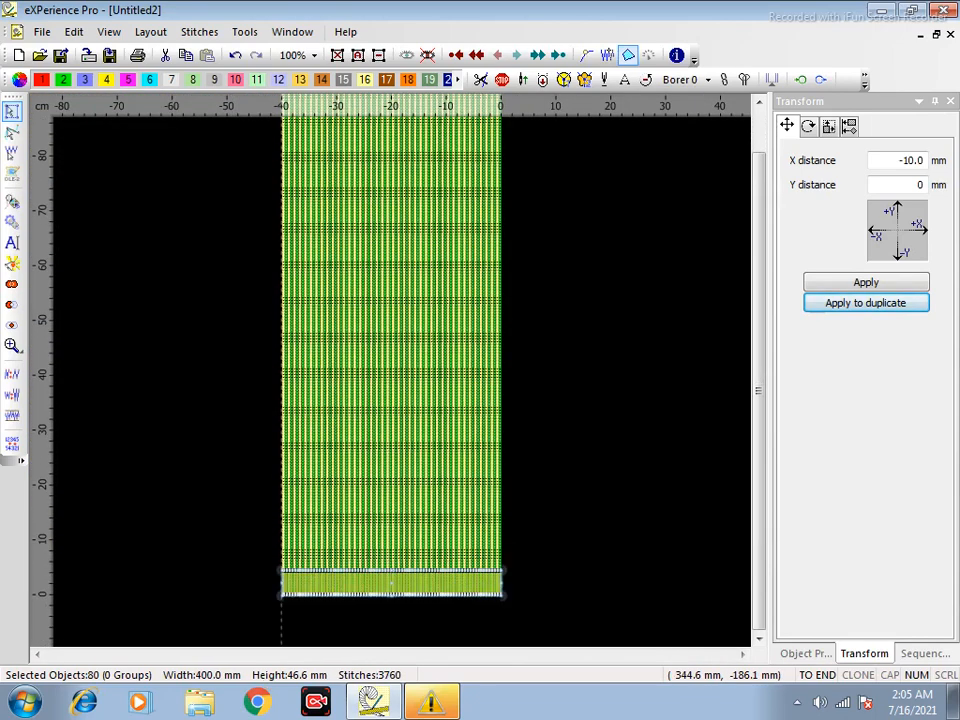
{"action": "key", "text": "Delete"}
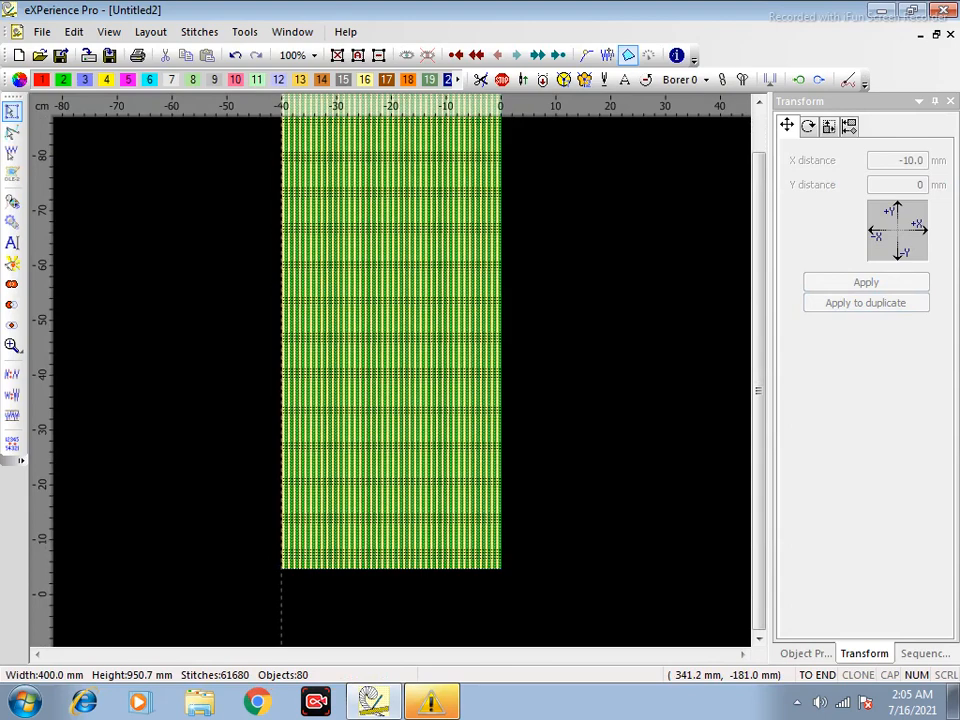
Select all the tall columns and stretch a copy of them down to the zero line, making it about 999 mm tall.
{"action": "scroll", "coordinate": [628, 470], "scroll_direction": "up", "scroll_amount": 1}
{"action": "scroll", "coordinate": [631, 490], "scroll_direction": "down", "scroll_amount": 3}
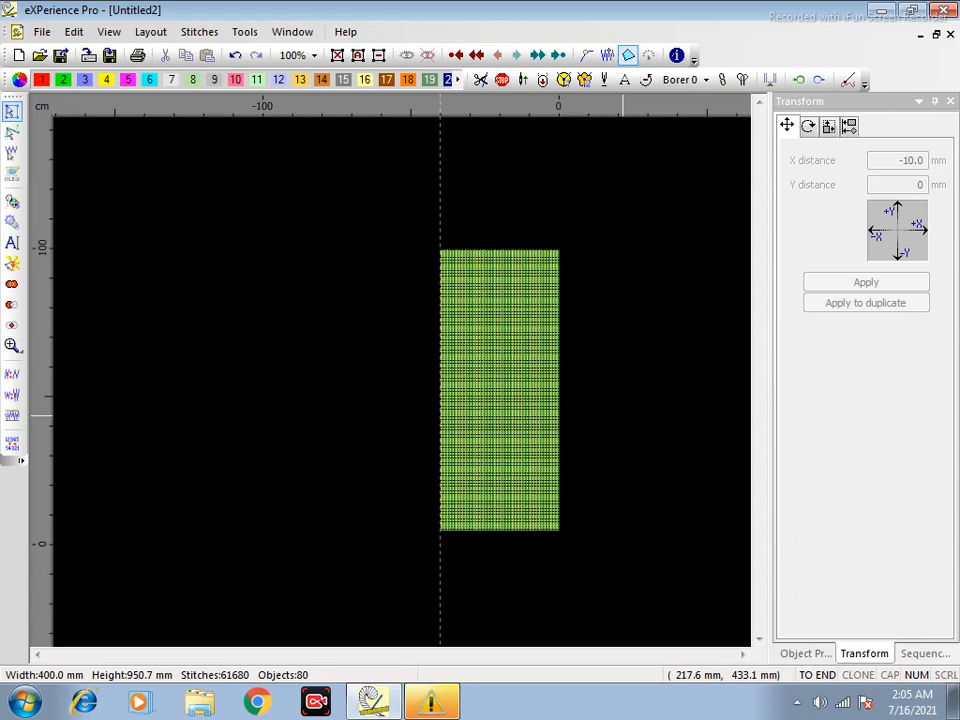
{"action": "key", "text": "ctrl+a"}
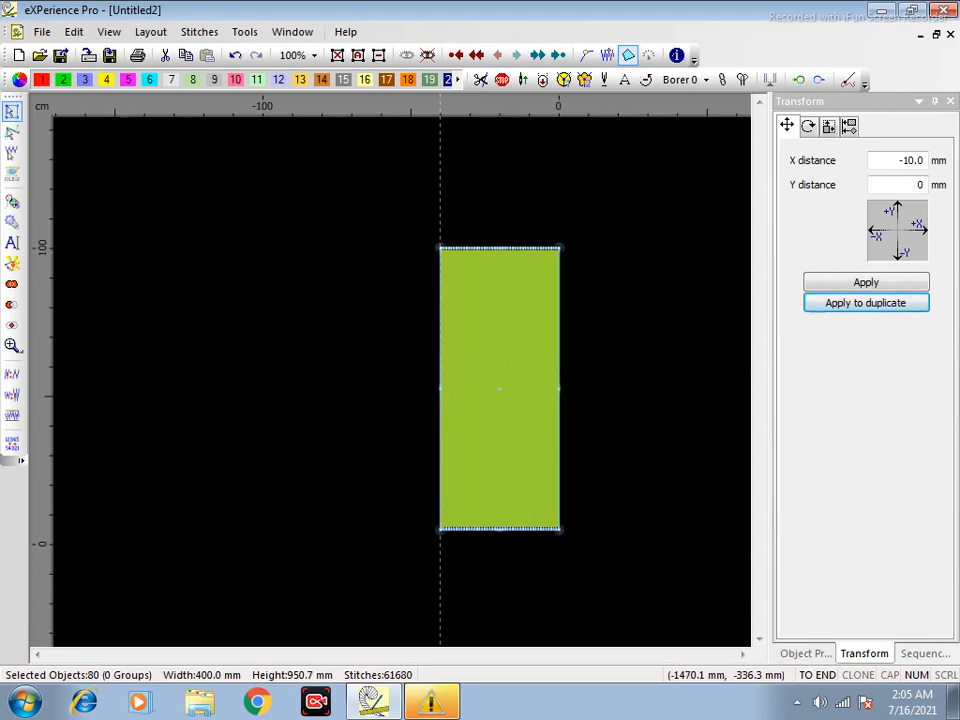
{"action": "left_click", "coordinate": [628, 275]}
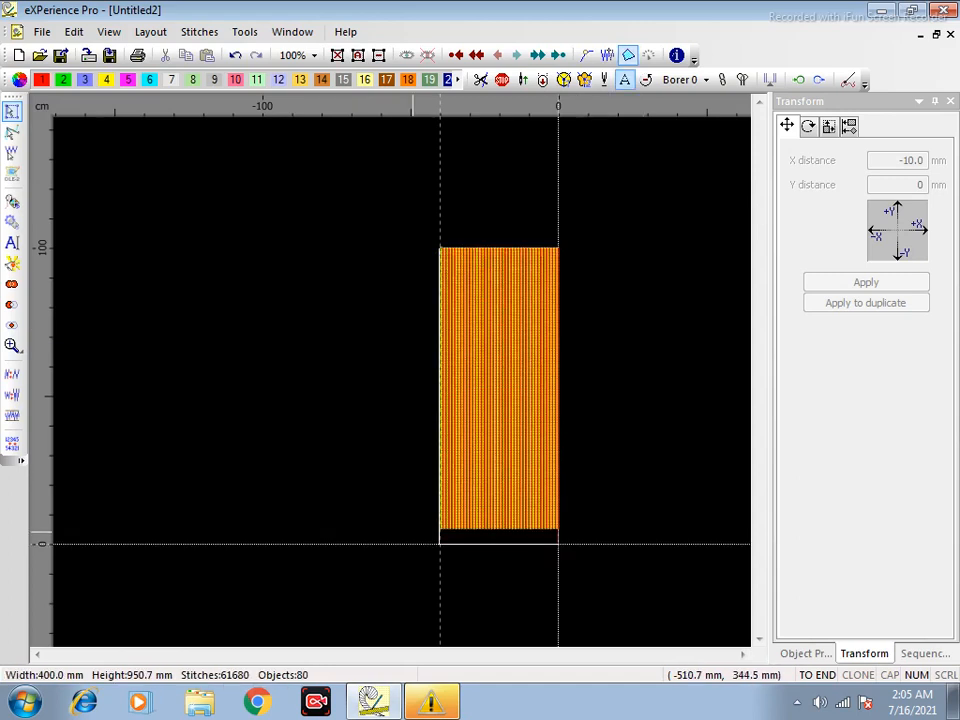
{"action": "left_click_drag", "start_coordinate": [362, 230], "coordinate": [658, 553]}
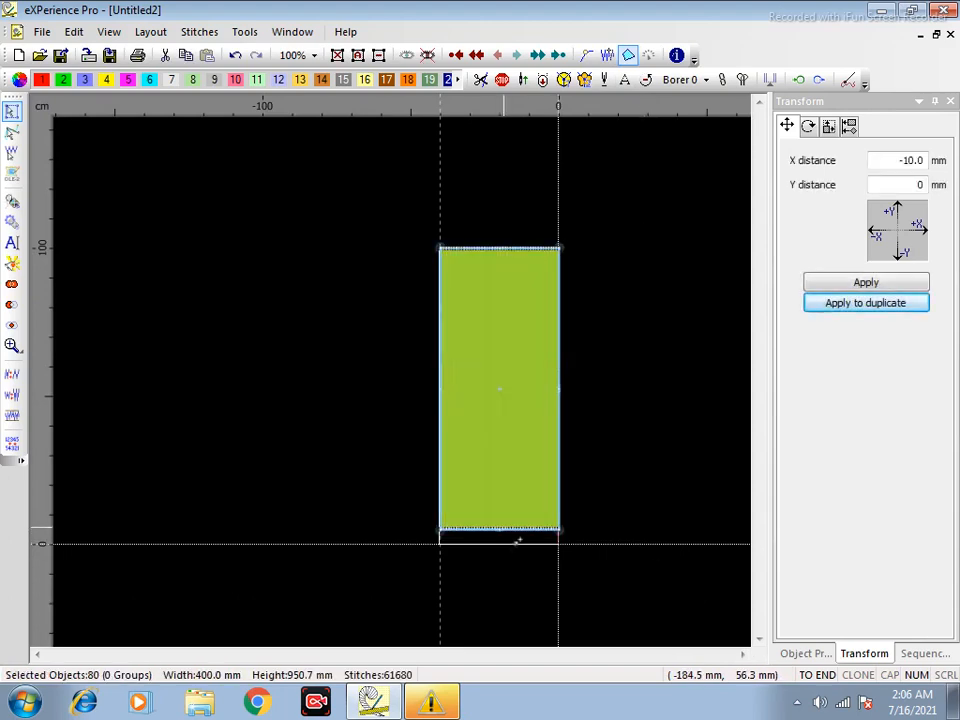
{"action": "scroll", "coordinate": [518, 541], "scroll_direction": "up", "scroll_amount": 5}
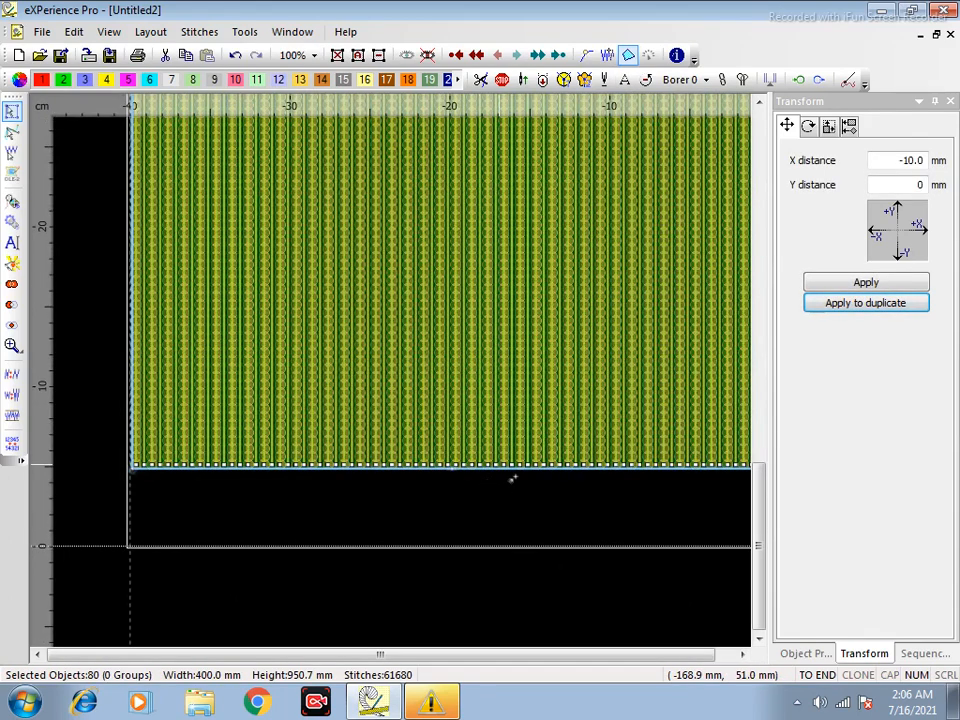
{"action": "left_click_drag", "start_coordinate": [452, 467], "coordinate": [452, 546]}
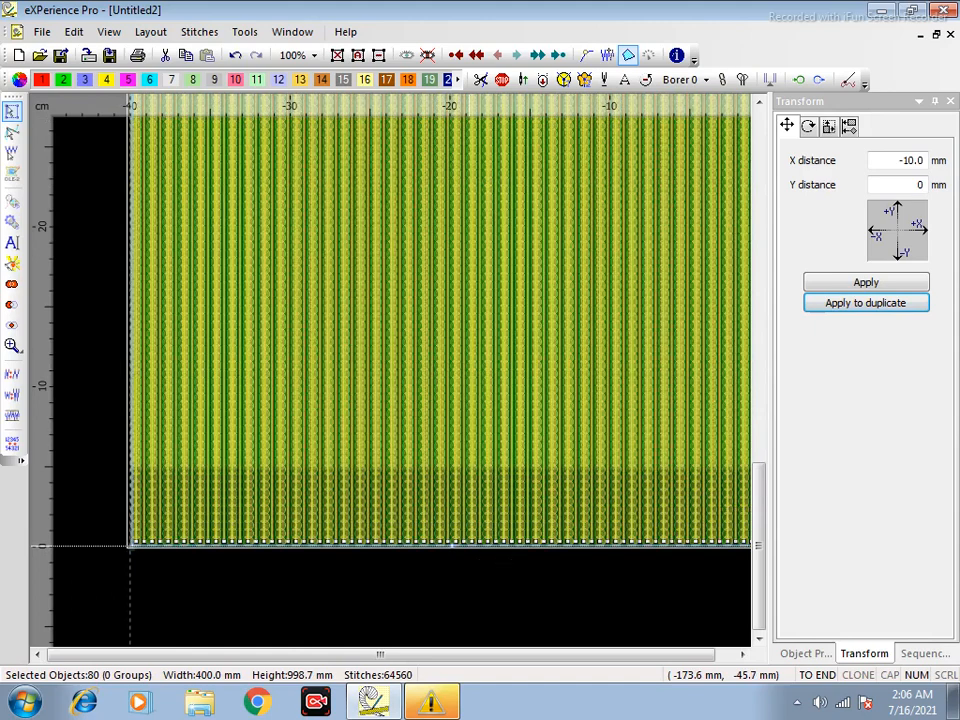
{"action": "left_click", "coordinate": [492, 619]}
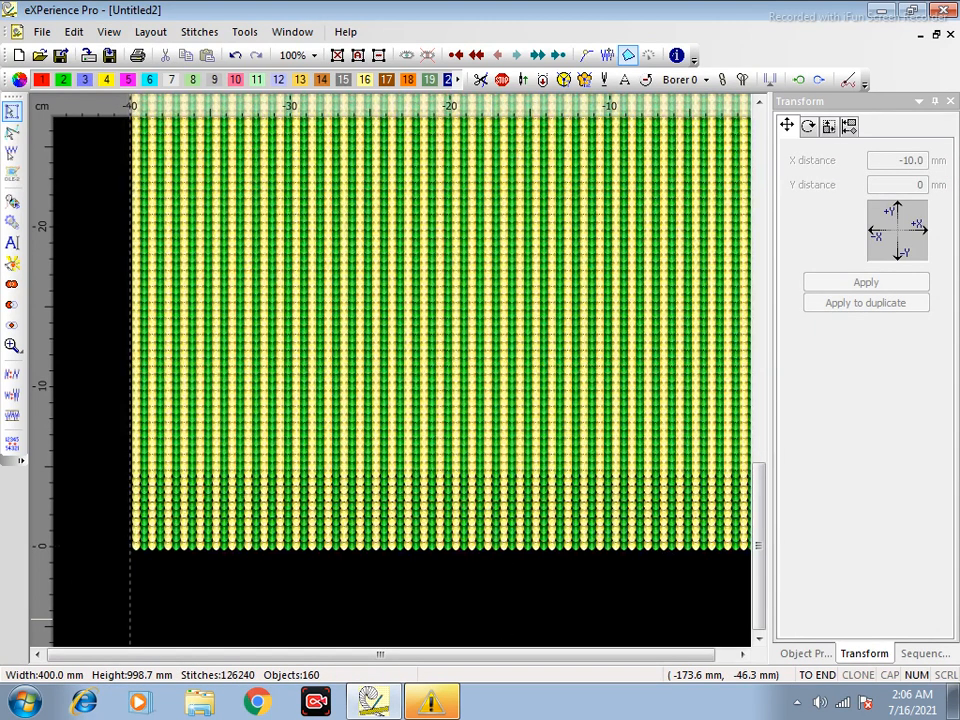
Preview the sewing of the tall columns with a slow redraw, reducing its speed to 600 RPM.
{"action": "left_click", "coordinate": [607, 55]}
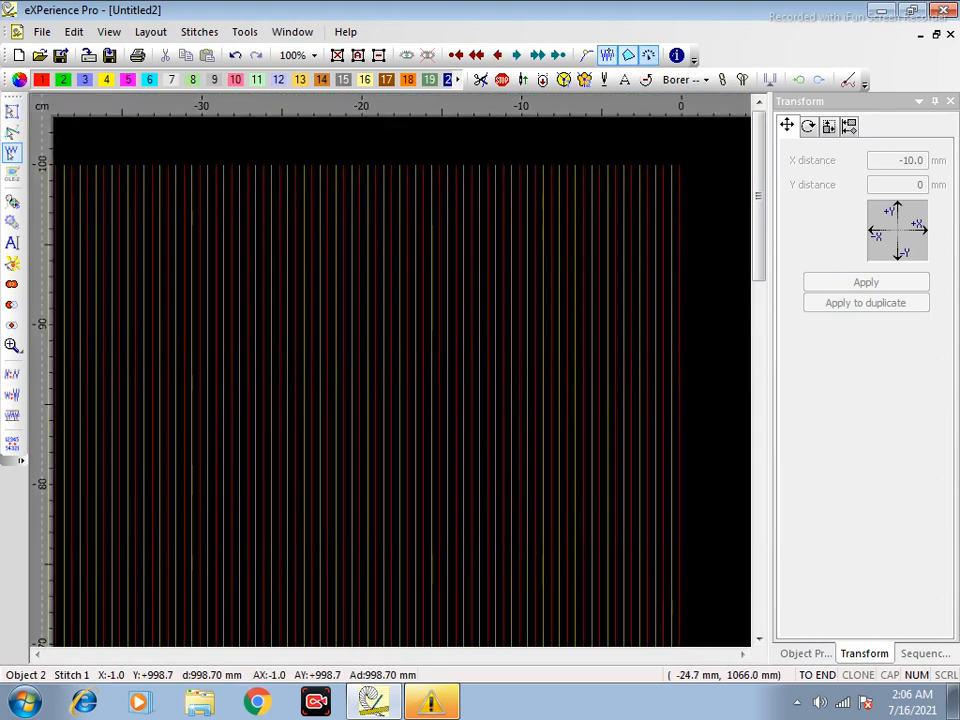
{"action": "left_click", "coordinate": [649, 55]}
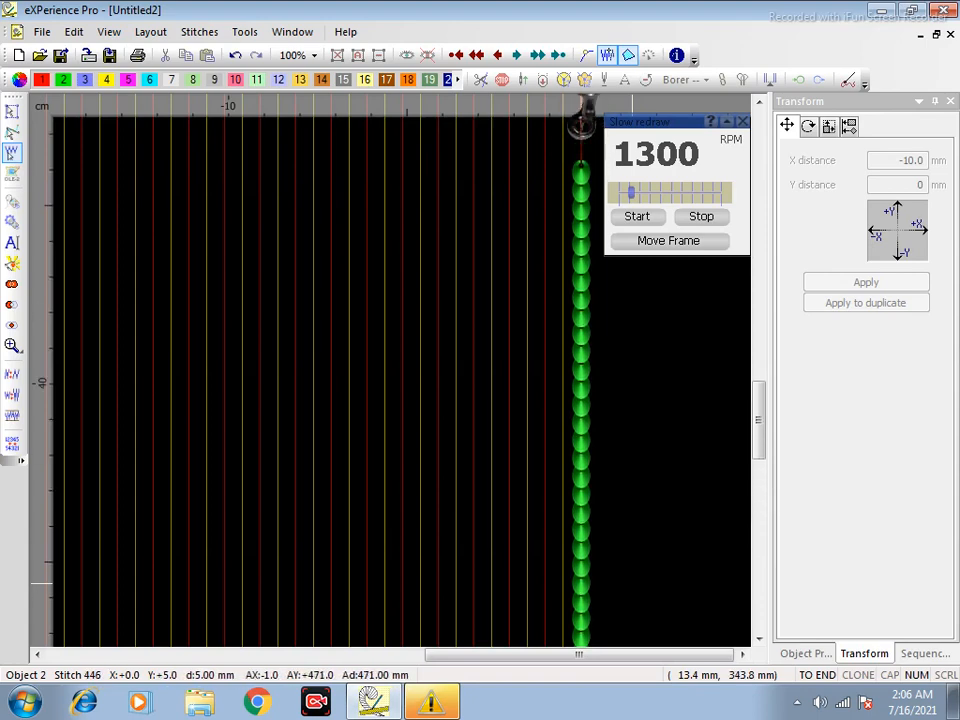
{"action": "scroll", "coordinate": [592, 281], "scroll_direction": "up", "scroll_amount": 4}
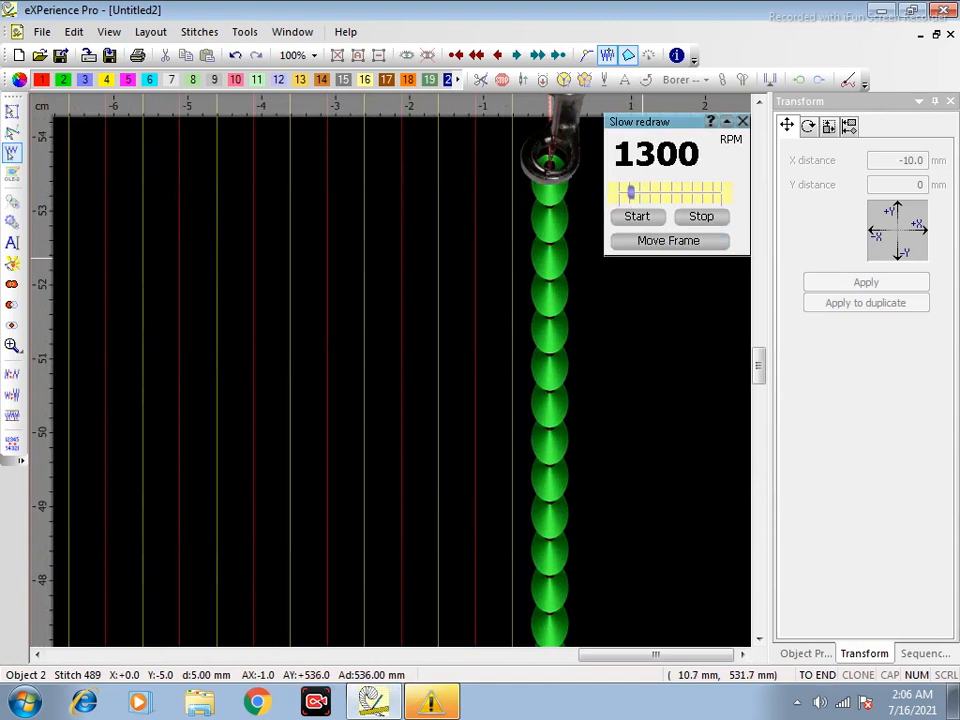
{"action": "left_click_drag", "start_coordinate": [632, 192], "coordinate": [624, 192]}
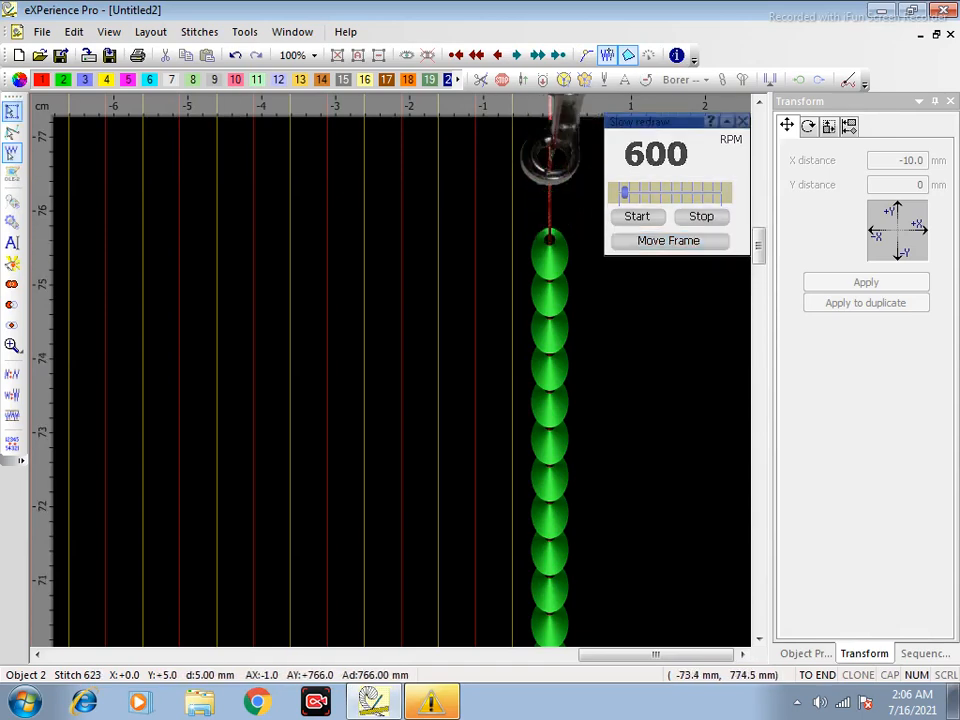
Rewind the design to its start in stitch mode with slow redraw shown, and move to the start of the first yellow column.
{"action": "left_click", "coordinate": [12, 111]}
{"action": "key", "text": "ctrl+a"}
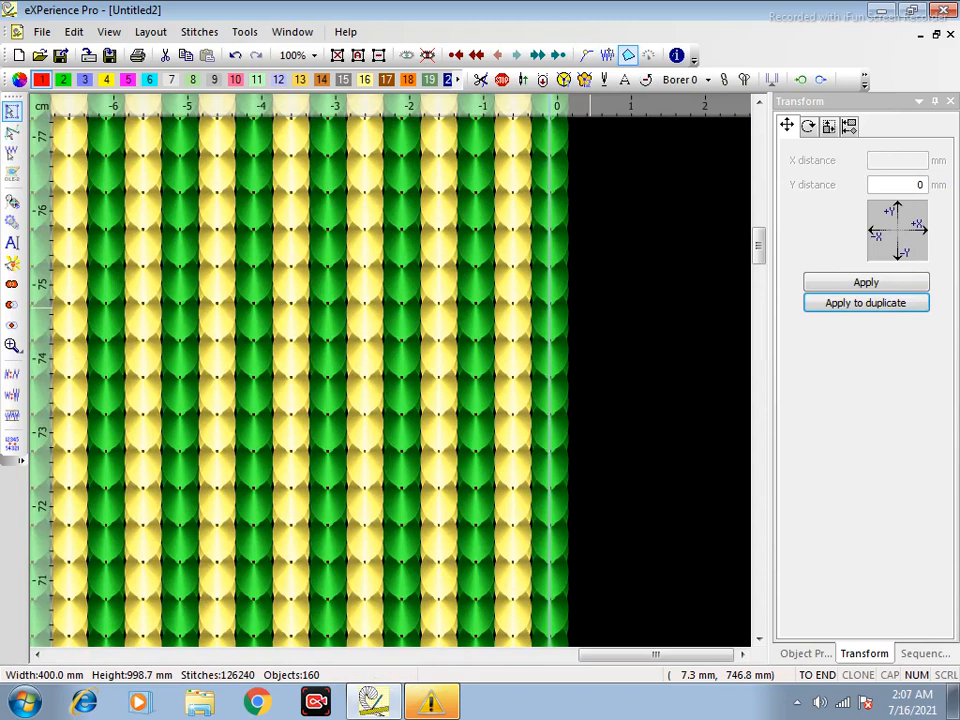
{"action": "left_click", "coordinate": [508, 340]}
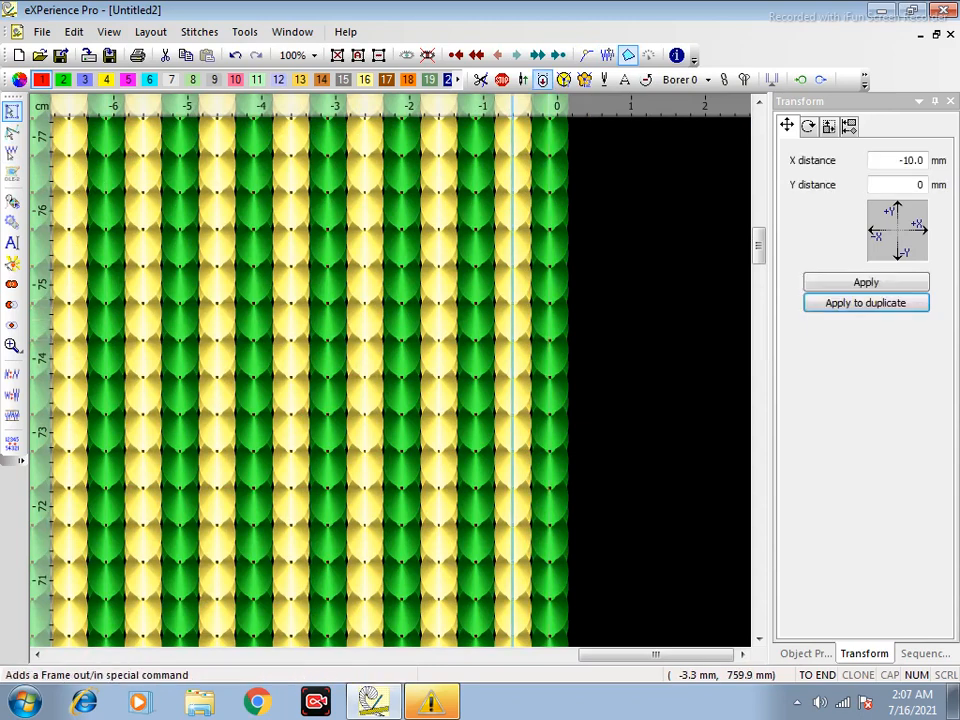
{"action": "left_click", "coordinate": [604, 54]}
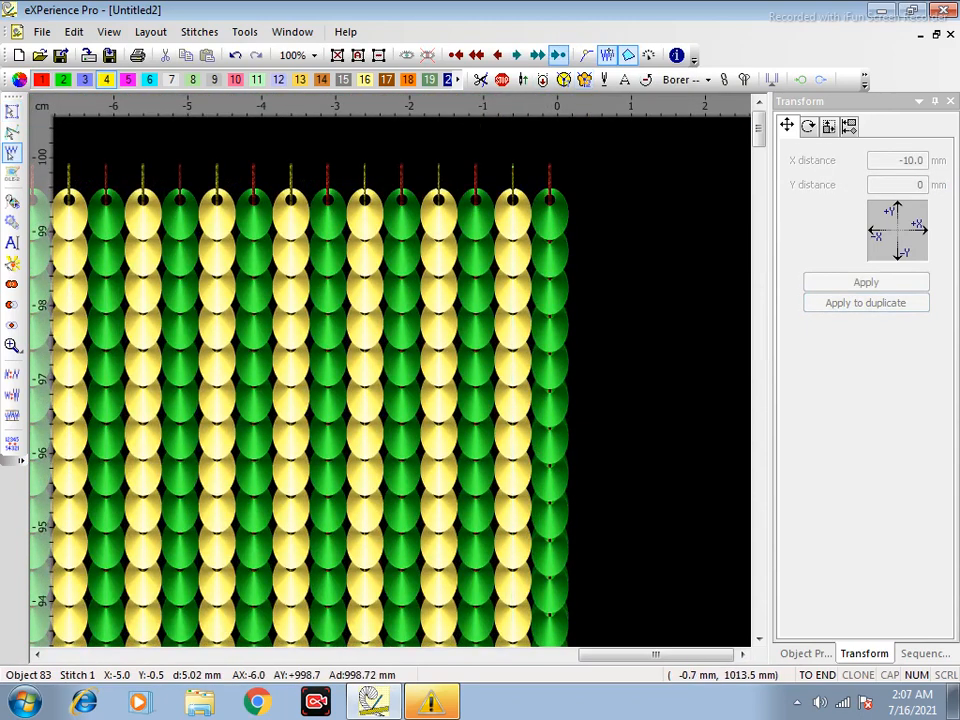
{"action": "left_click", "coordinate": [649, 54]}
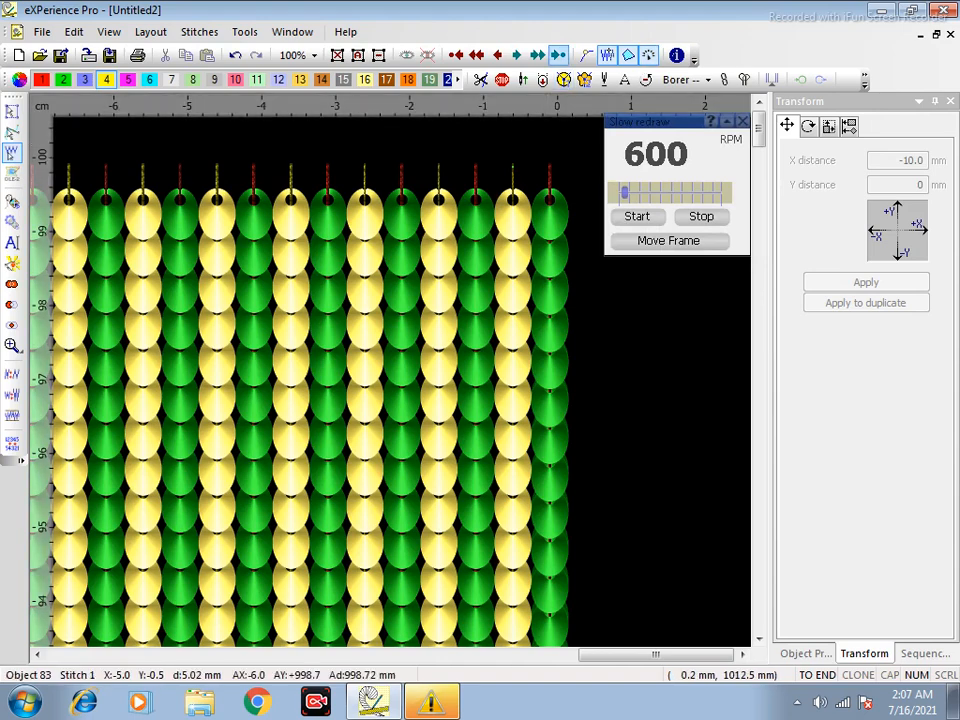
{"action": "left_click", "coordinate": [475, 54]}
{"action": "left_click", "coordinate": [455, 54]}
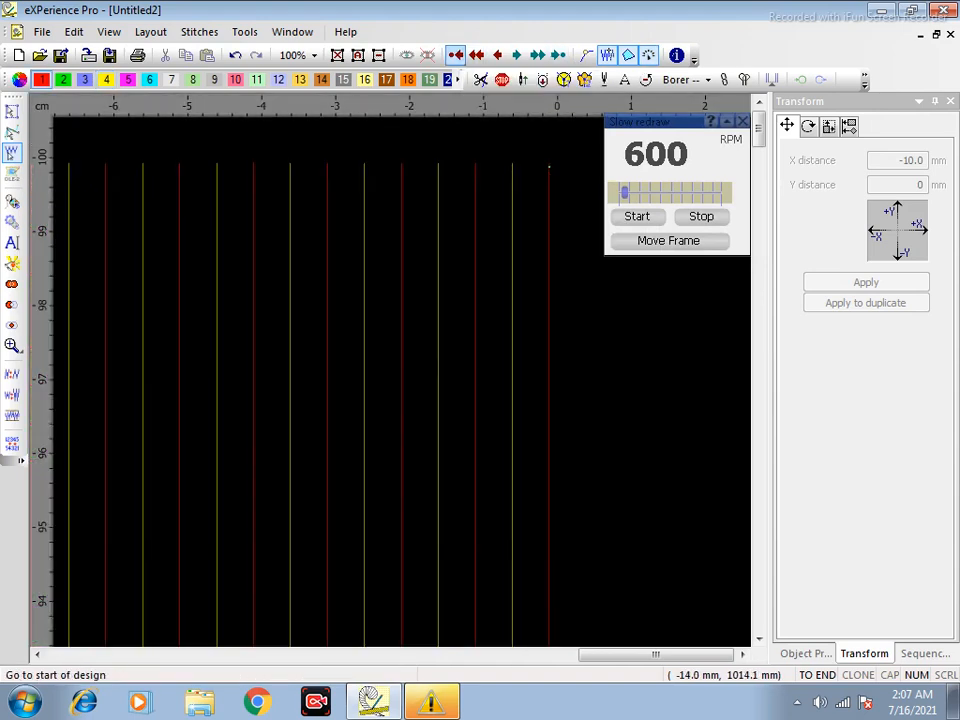
{"action": "left_click", "coordinate": [511, 175]}
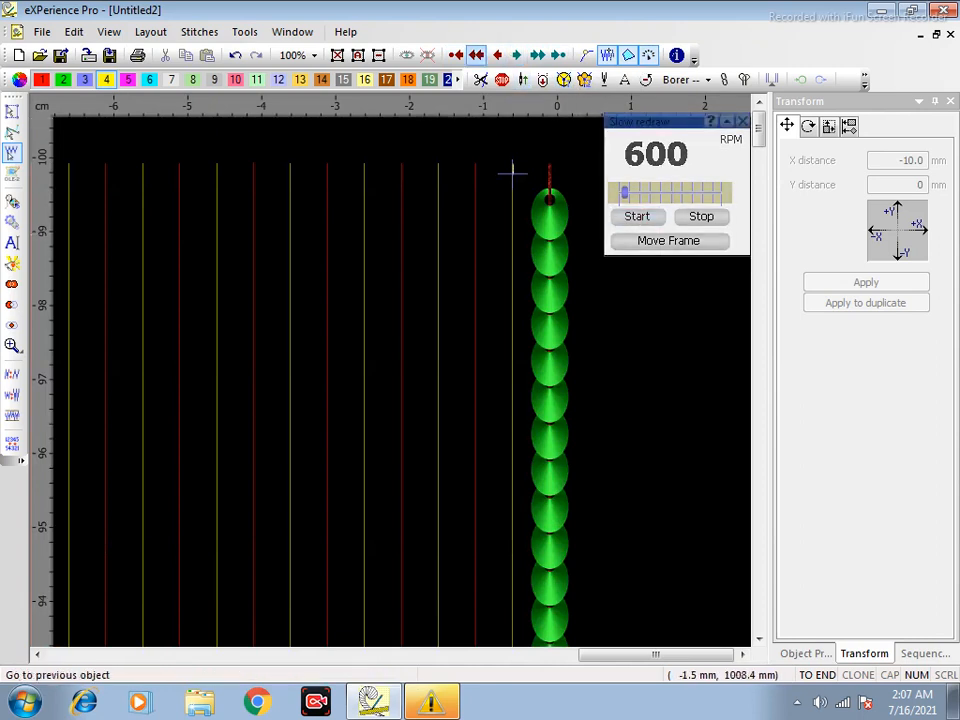
Play the stitching forward down the first yellow column, then leave stitch mode and return to arranging objects.
{"action": "left_click", "coordinate": [516, 54]}
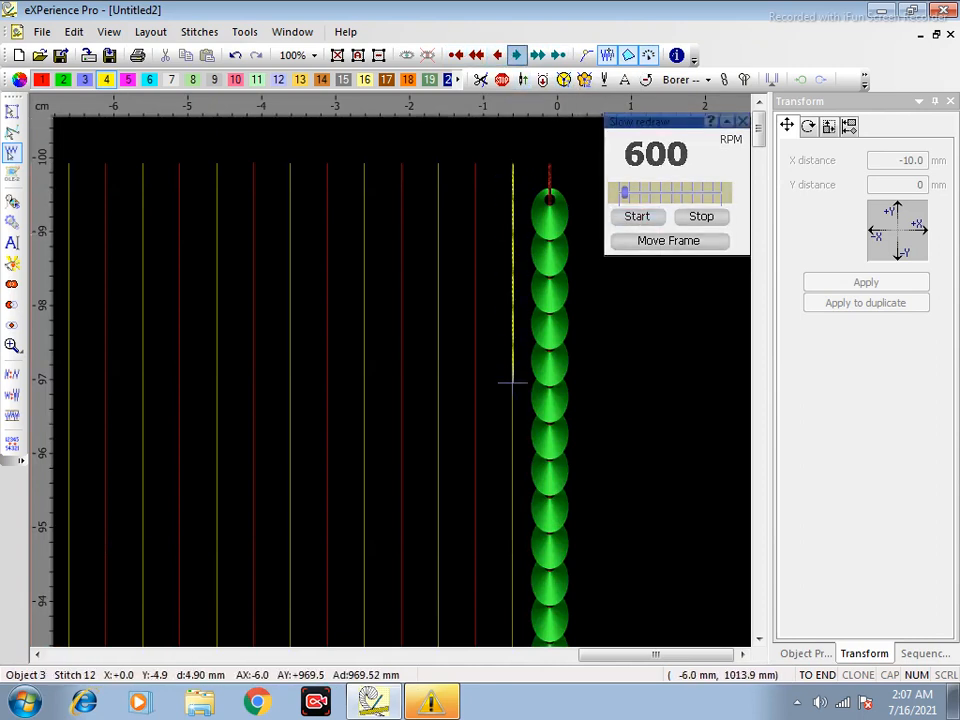
{"action": "left_click", "coordinate": [516, 54]}
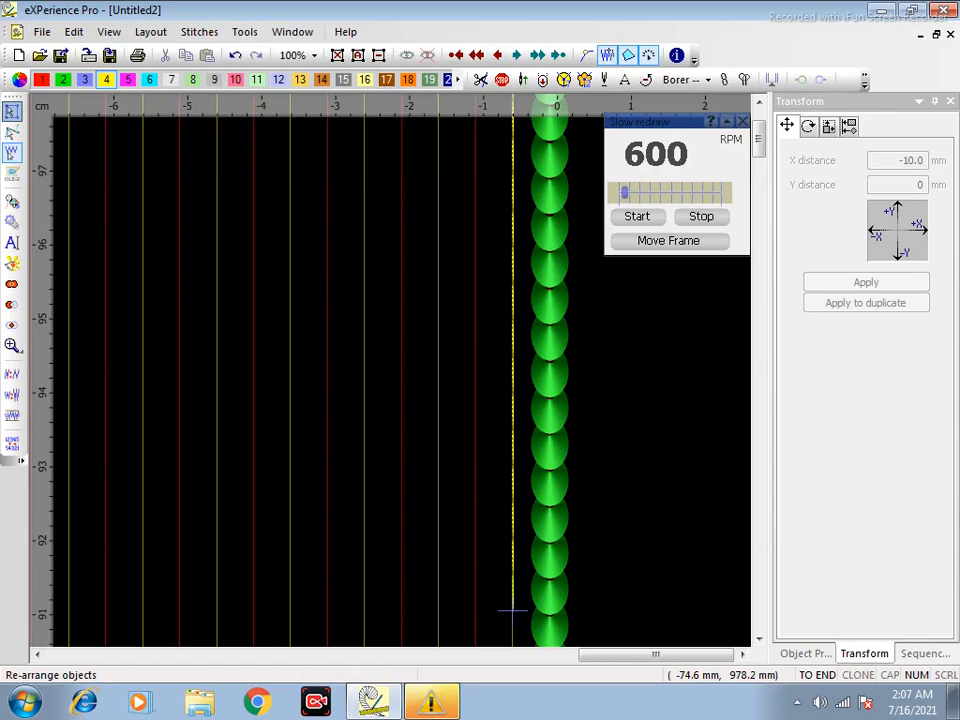
{"action": "left_click", "coordinate": [12, 111]}
{"action": "left_click", "coordinate": [638, 488]}
{"action": "scroll", "coordinate": [638, 490], "scroll_direction": "down", "scroll_amount": 4}
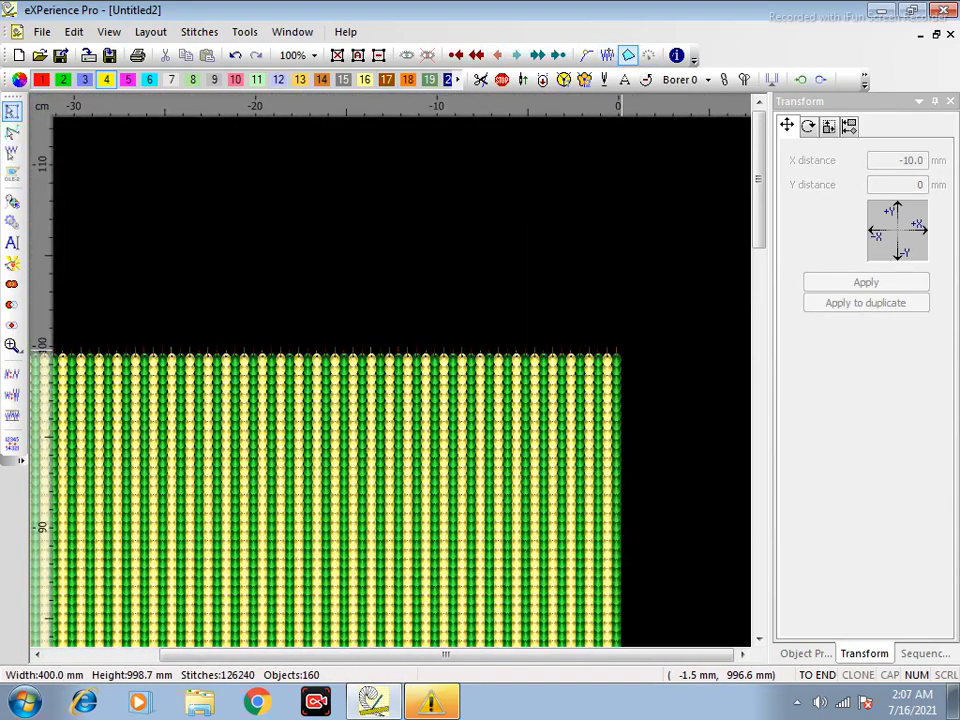
Select all the columns, regroup their sewing order by colour, and check a stitch at the top of the first yellow column.
{"action": "key", "text": "ctrl+a"}
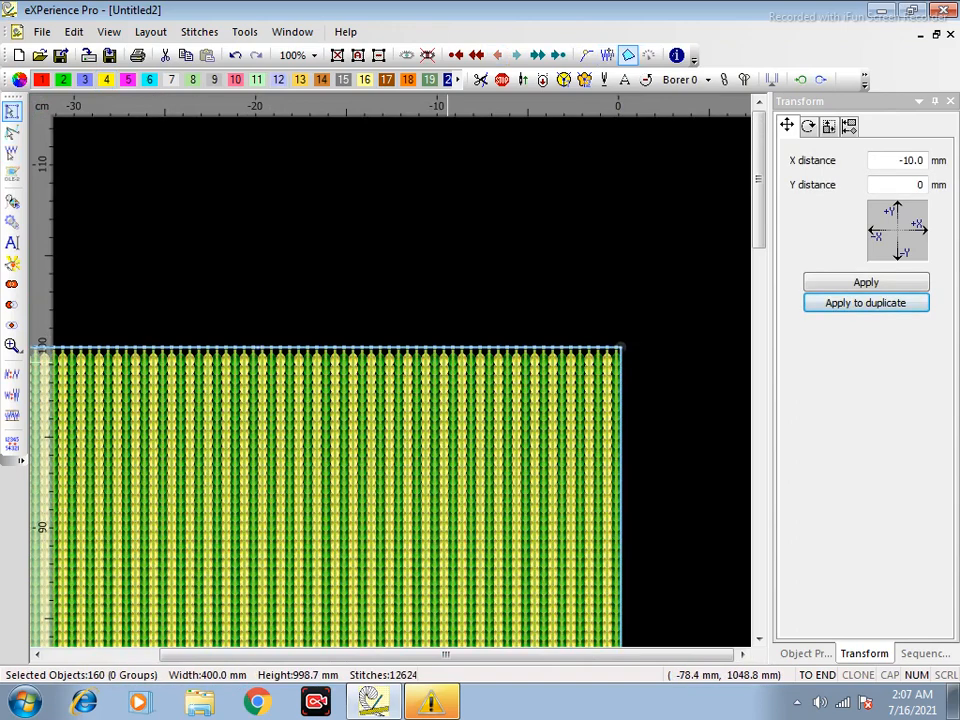
{"action": "left_click", "coordinate": [476, 252]}
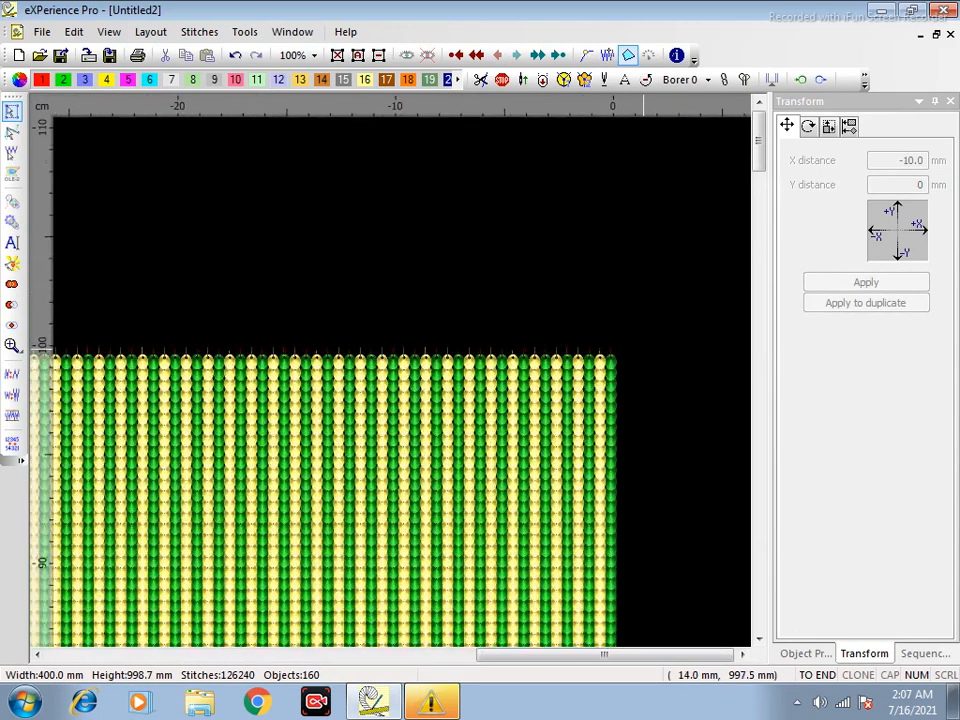
{"action": "scroll", "coordinate": [635, 385], "scroll_direction": "up", "scroll_amount": 3}
{"action": "double_click", "coordinate": [514, 348]}
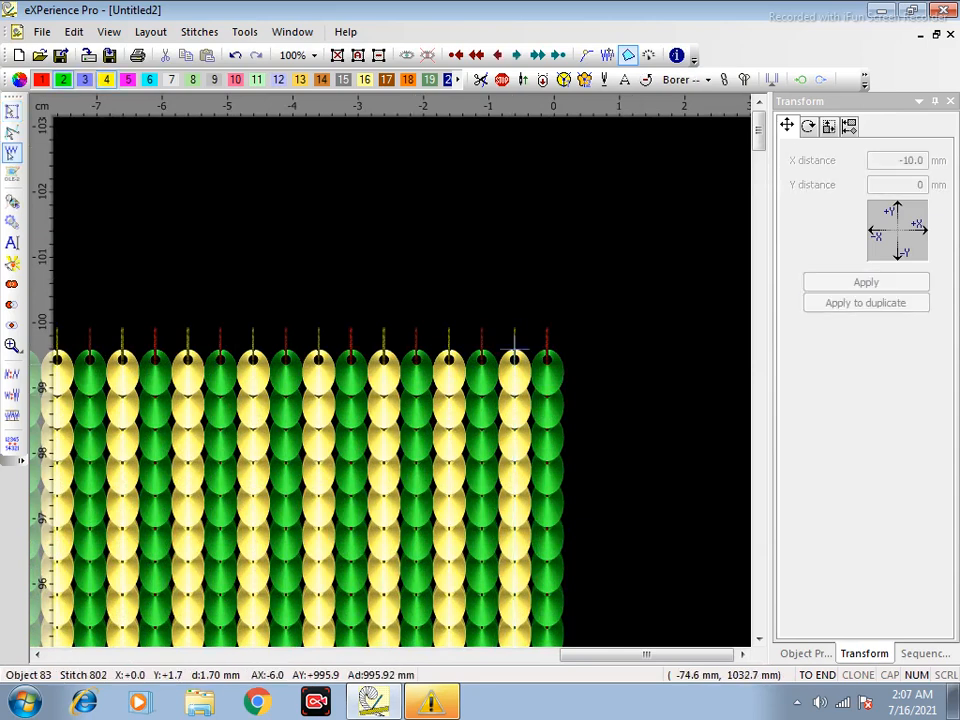
Select the yellow columns by colour and link the columns at their upper ends with connecting stitches.
{"action": "right_click", "coordinate": [103, 80]}
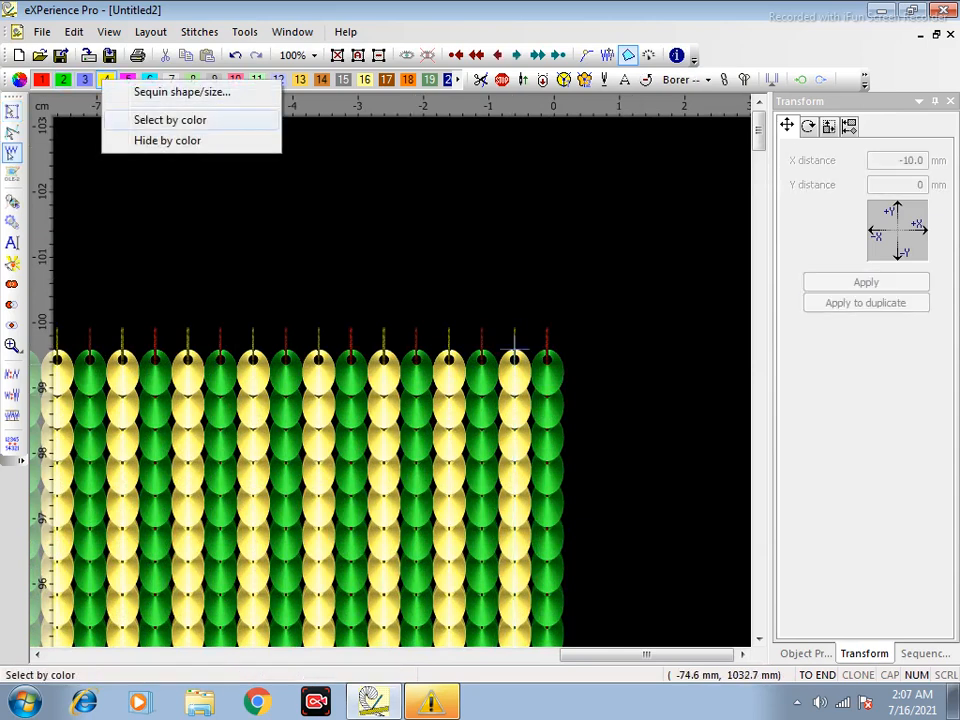
{"action": "left_click", "coordinate": [170, 120]}
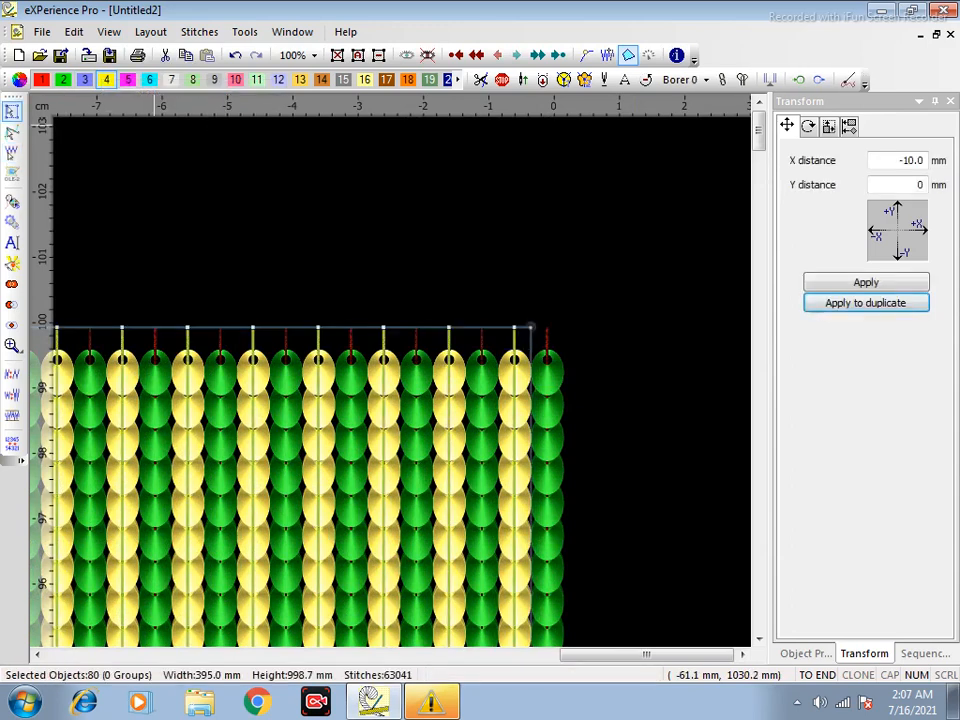
{"action": "left_click", "coordinate": [865, 302]}
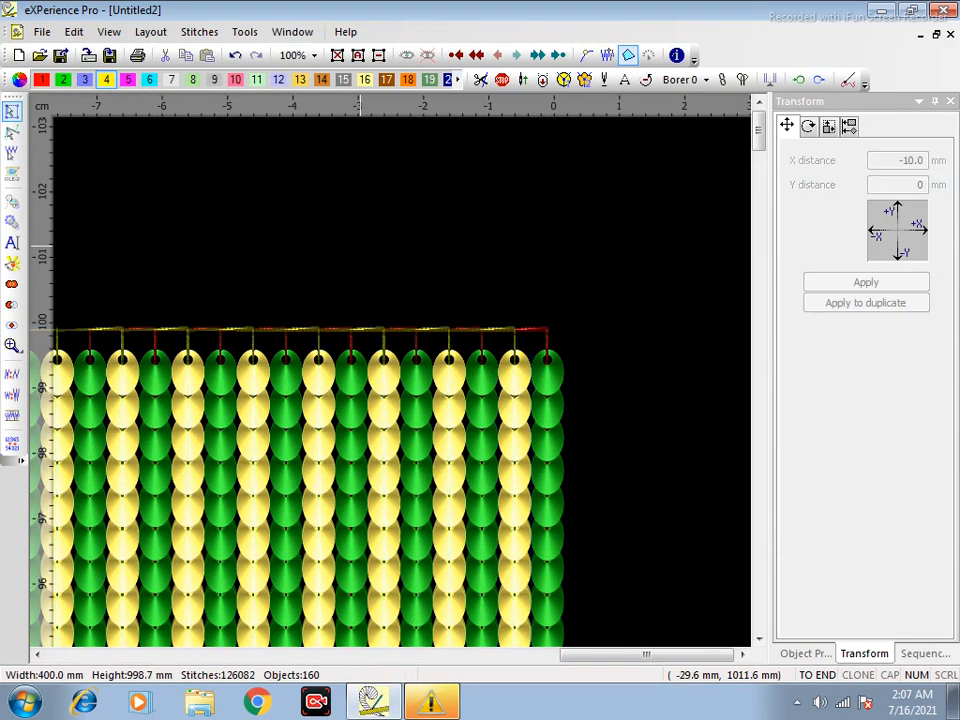
Examine the full panel and the red and yellow blocks of the sewing sequence, and dismiss the pending warning window.
{"action": "key", "text": "F4"}
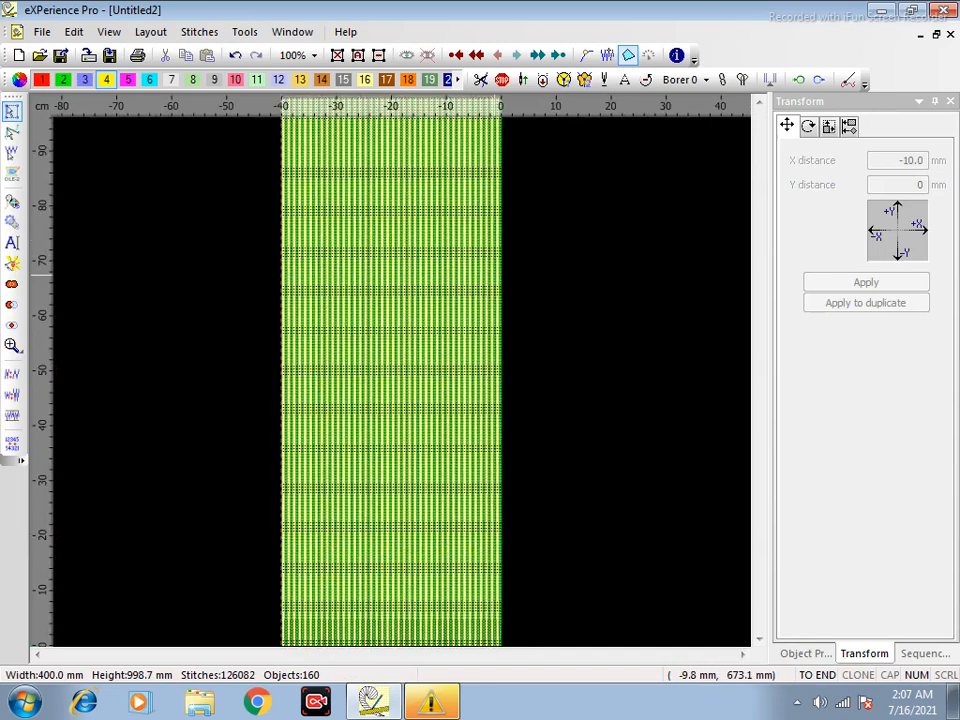
{"action": "scroll", "coordinate": [495, 275], "scroll_direction": "down", "scroll_amount": 1}
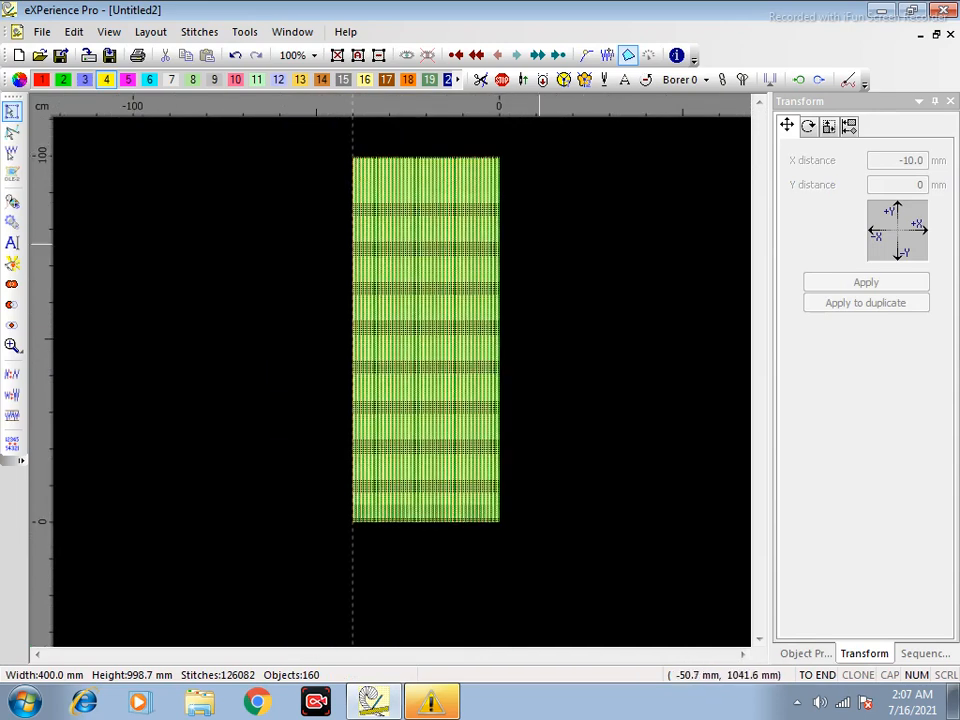
{"action": "scroll", "coordinate": [503, 168], "scroll_direction": "up", "scroll_amount": 4}
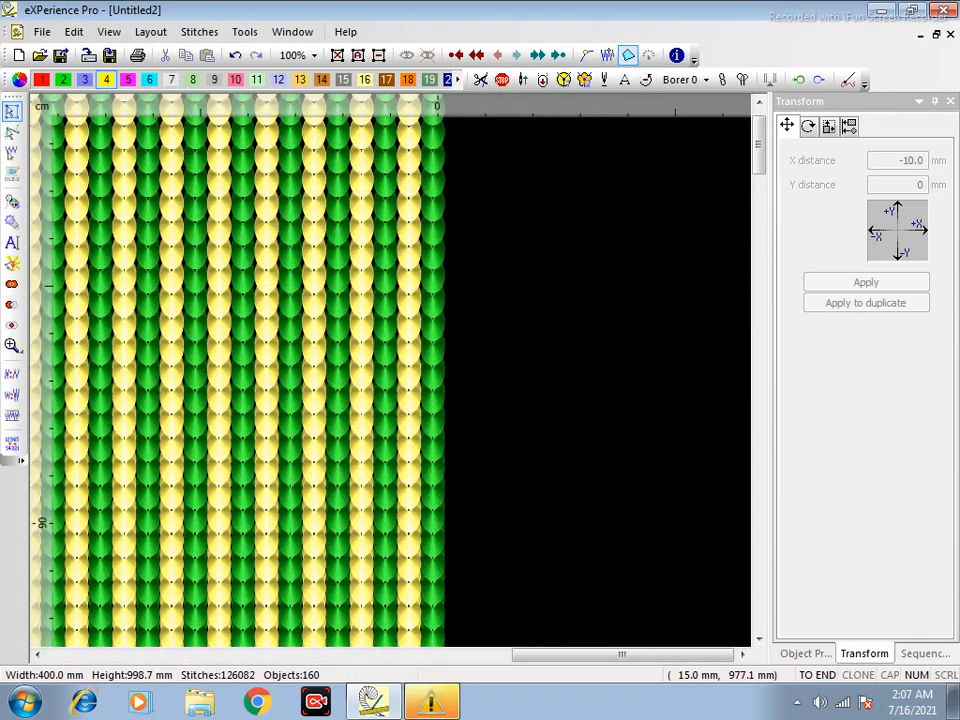
{"action": "left_click", "coordinate": [925, 654]}
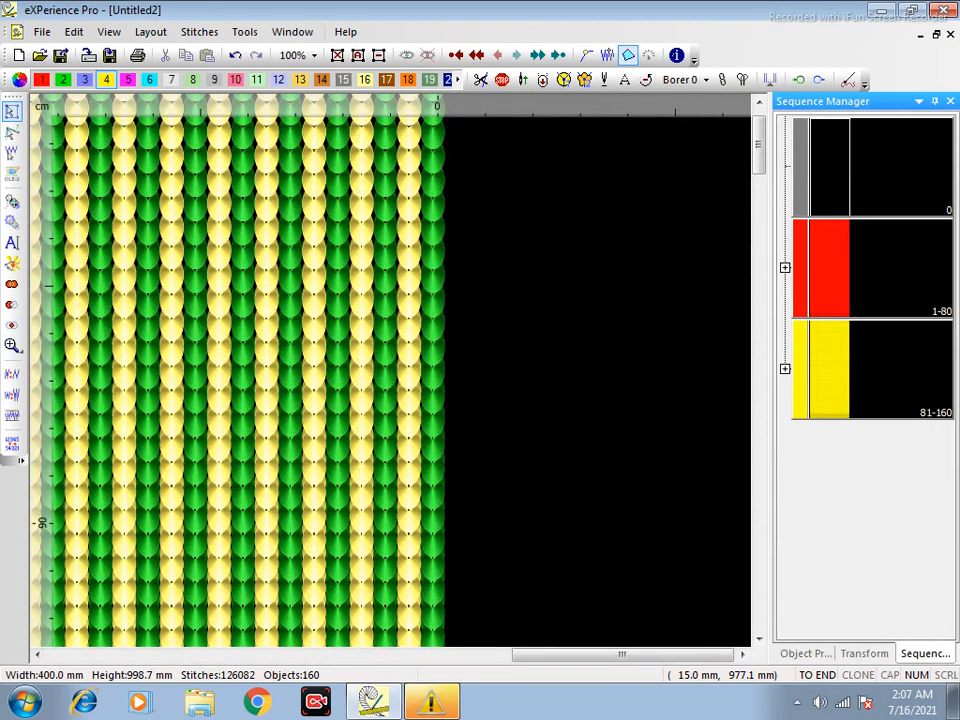
{"action": "left_click", "coordinate": [872, 268]}
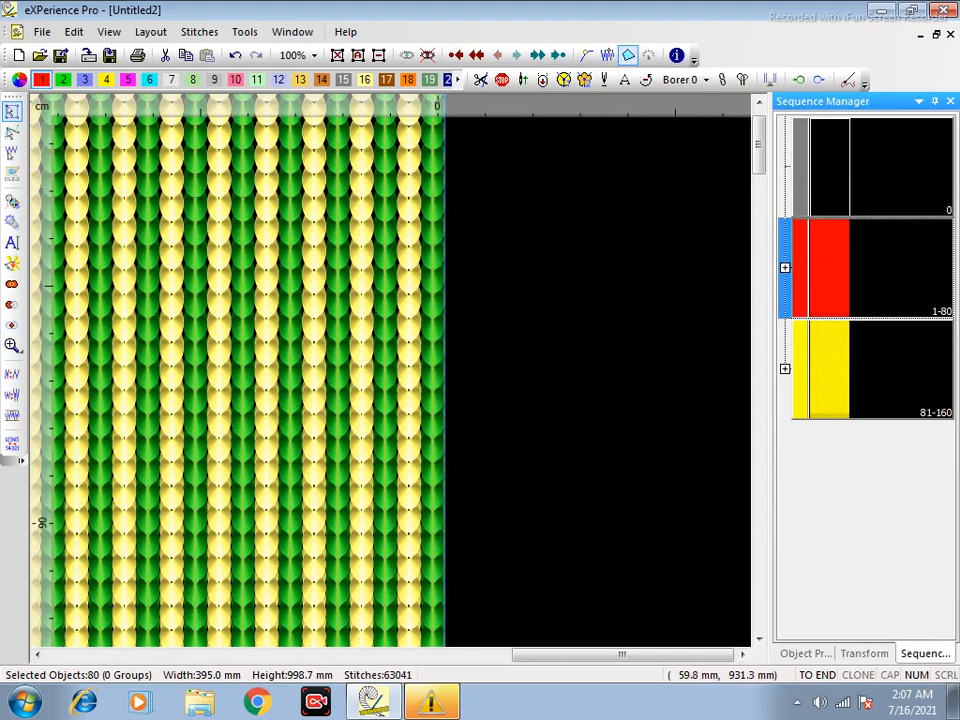
{"action": "left_click", "coordinate": [872, 369], "text": "ctrl"}
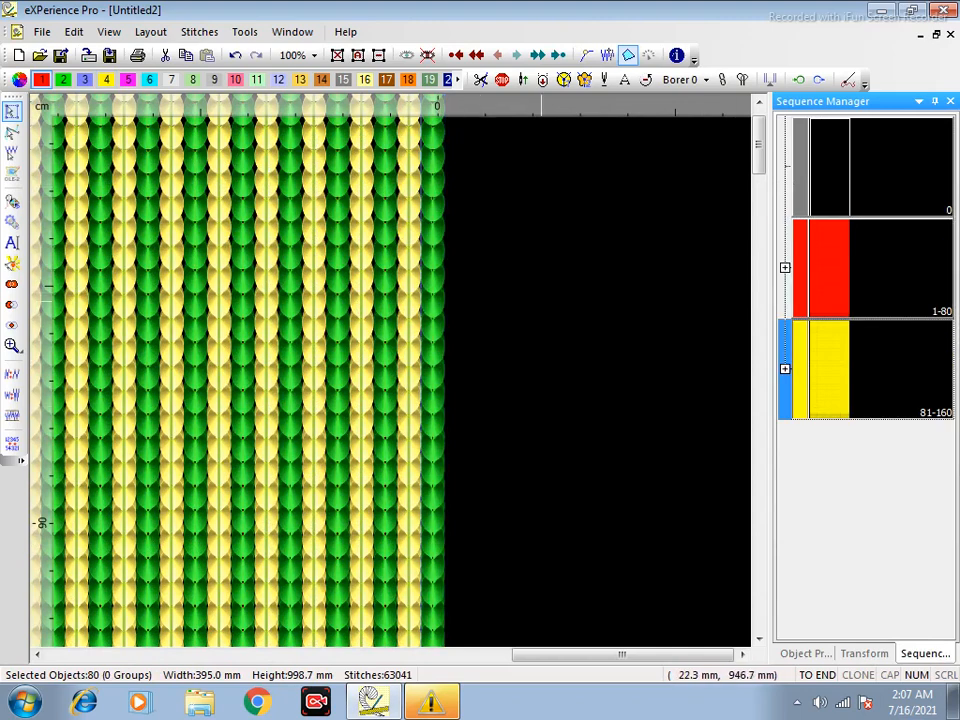
{"action": "left_click", "coordinate": [543, 301]}
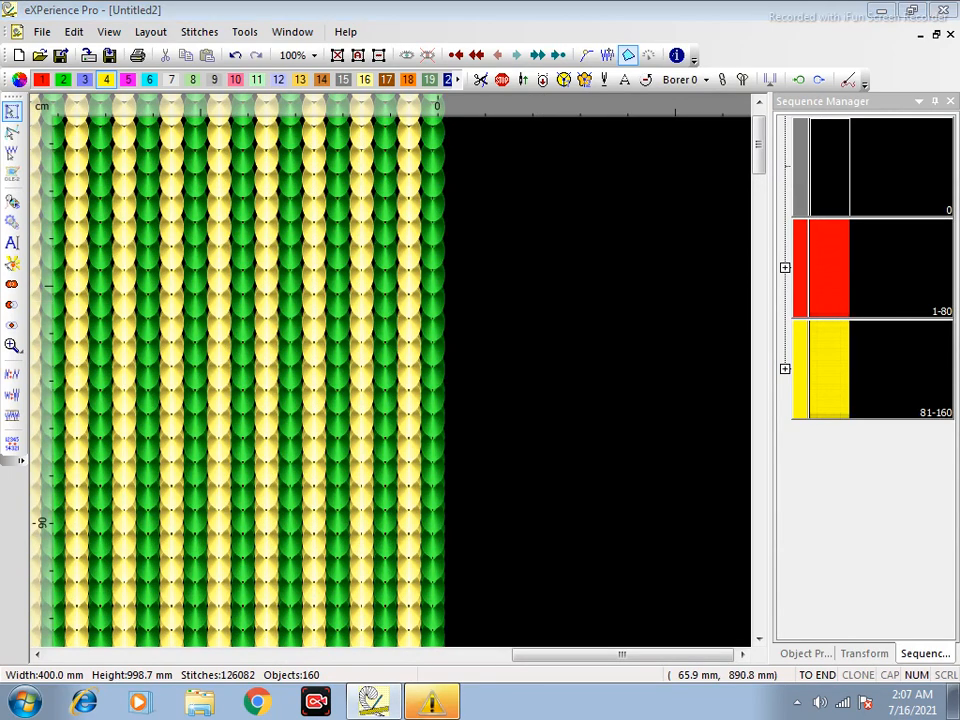
{"action": "left_click", "coordinate": [432, 702]}
{"action": "left_click", "coordinate": [620, 212]}
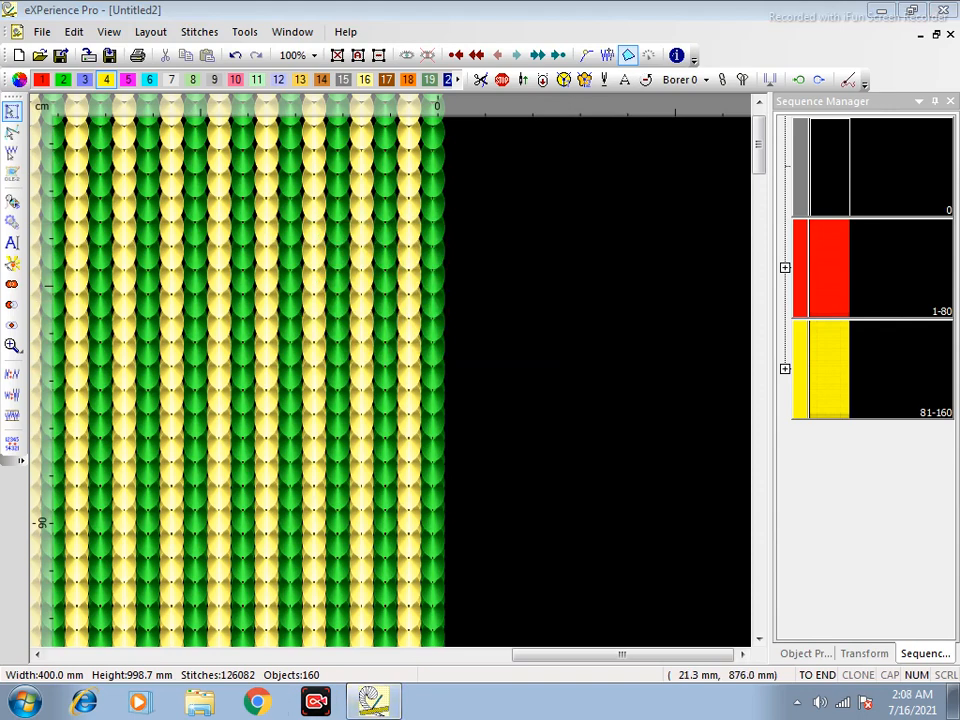
Duplicate the running style "new" and add a second frame to the copy that uses the second sequin reel.
{"action": "left_click", "coordinate": [806, 654]}
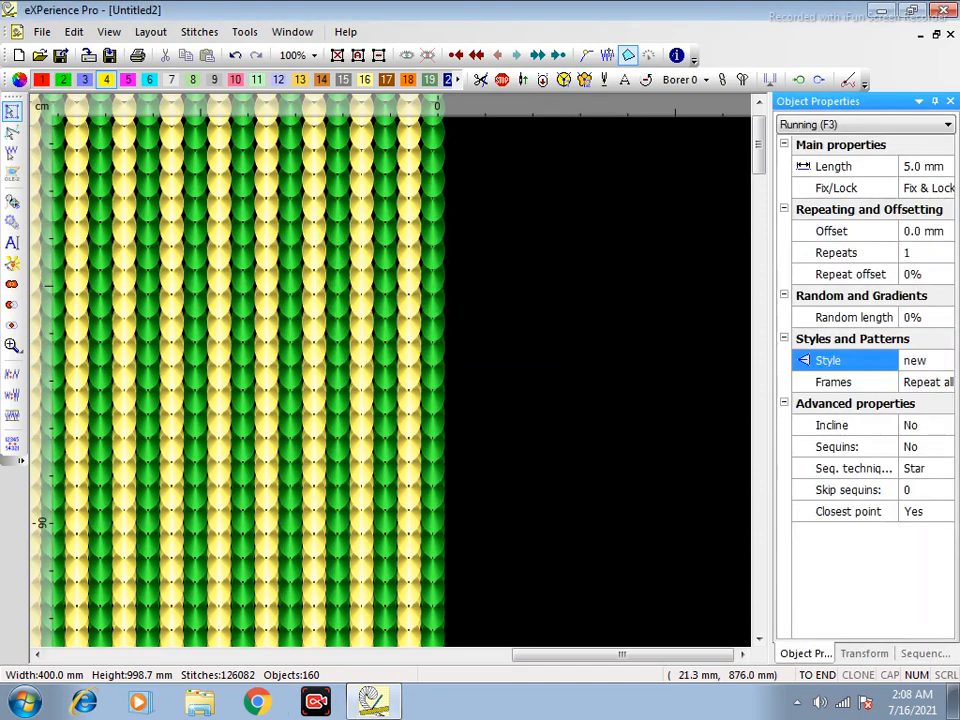
{"action": "left_click", "coordinate": [927, 361]}
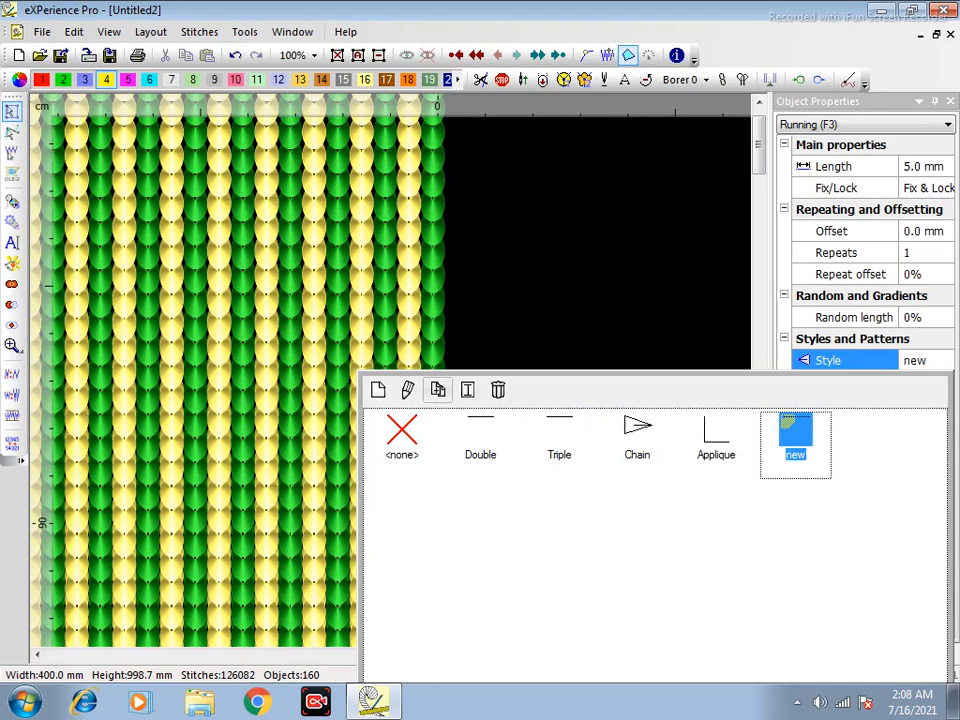
{"action": "left_click", "coordinate": [437, 390]}
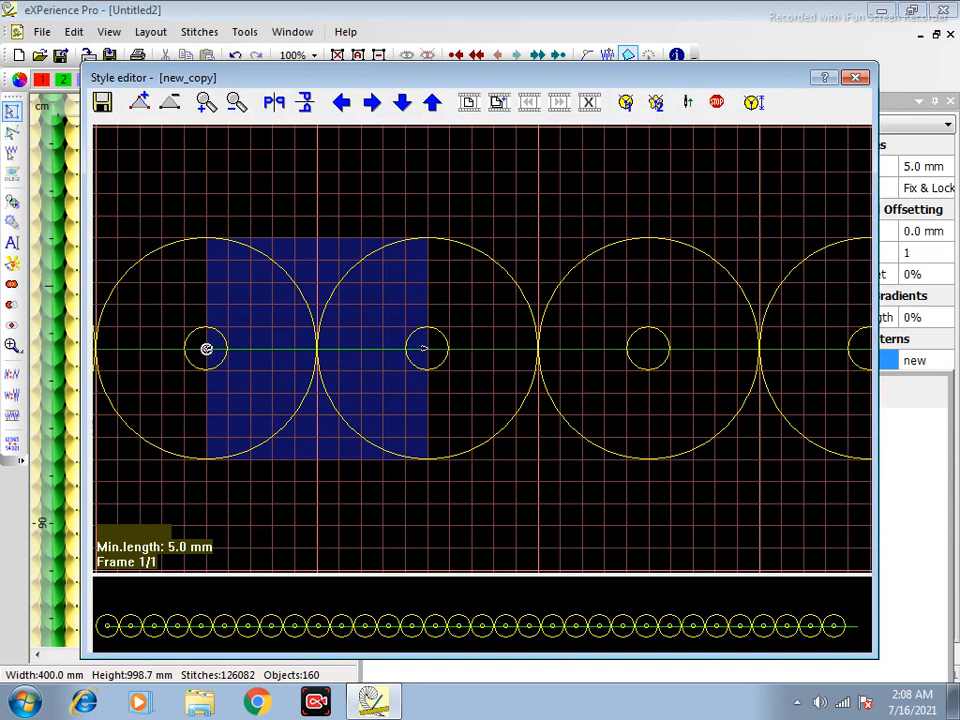
{"action": "left_click", "coordinate": [498, 102]}
{"action": "key", "text": "Left"}
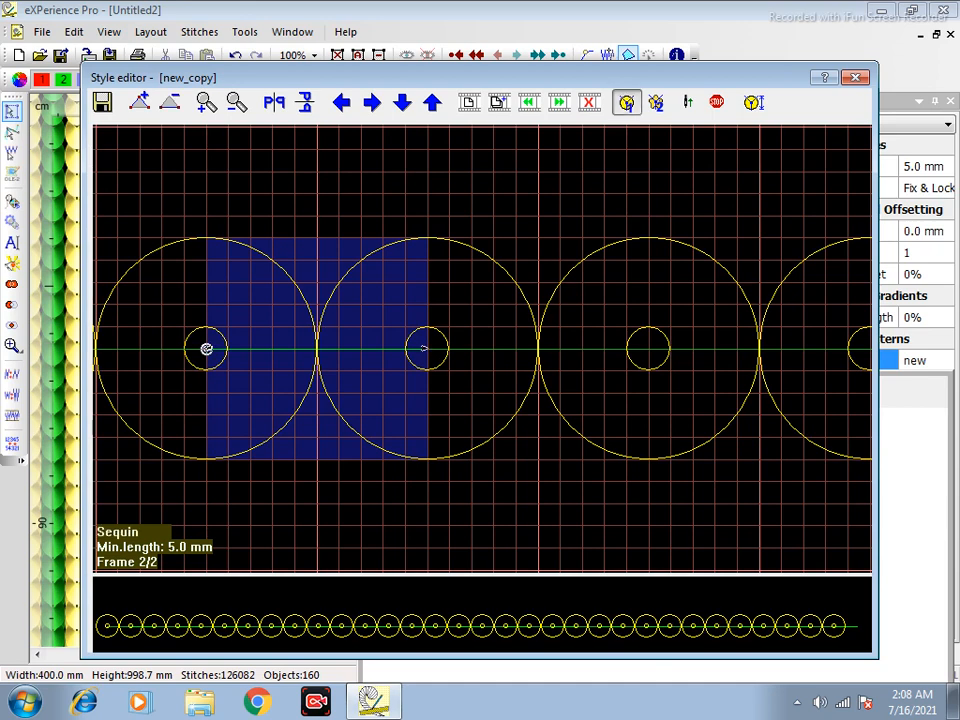
{"action": "left_click", "coordinate": [656, 102]}
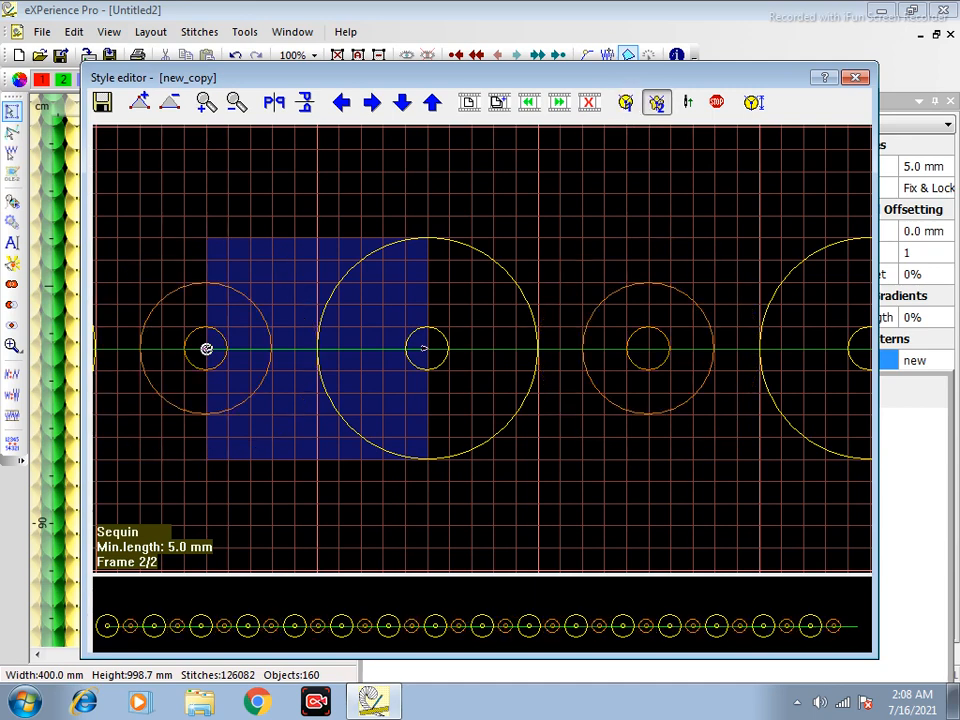
Add four more copies of the second-reel frame for a total of six frames, and save the style as new_copy.
{"action": "left_click", "coordinate": [498, 102]}
{"action": "left_click", "coordinate": [498, 102]}
{"action": "left_click", "coordinate": [498, 102]}
{"action": "left_click", "coordinate": [498, 102]}
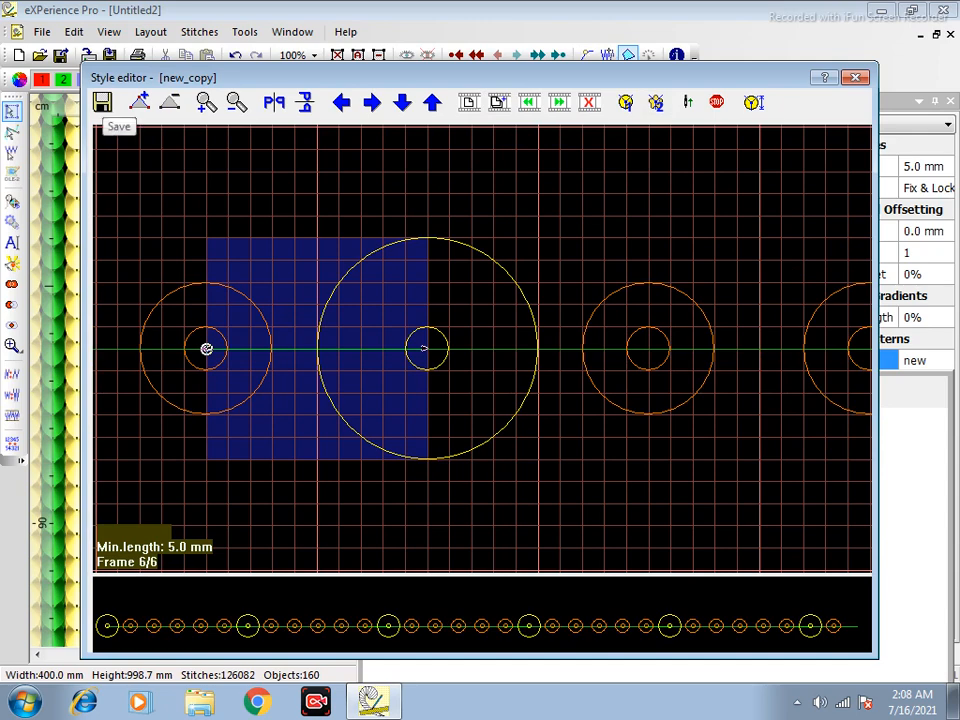
{"action": "left_click", "coordinate": [102, 101]}
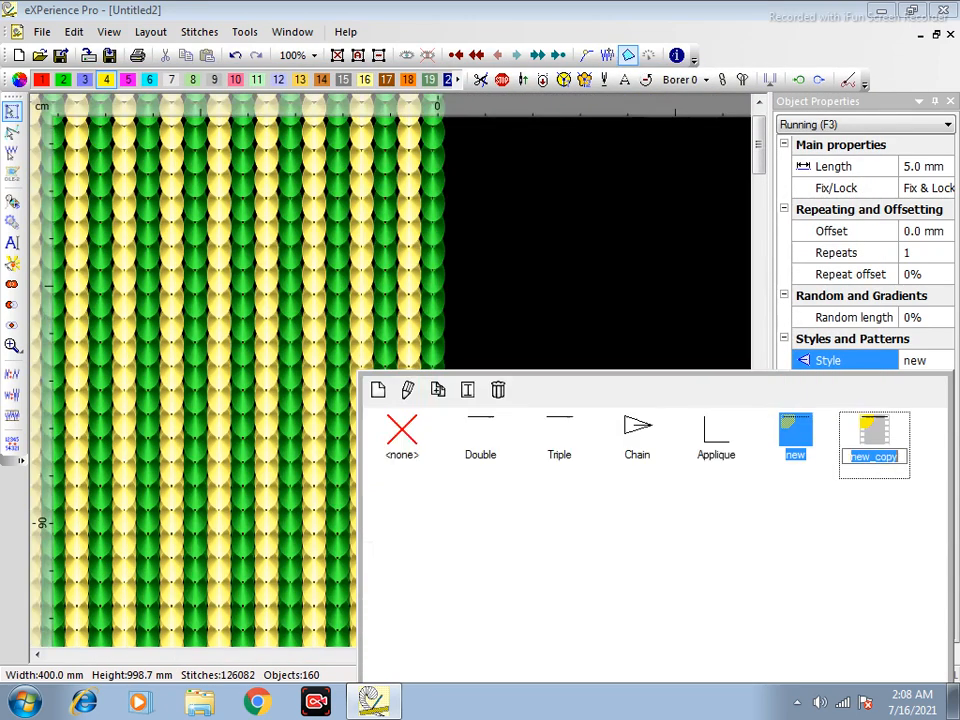
Select all the columns in the panel and apply the new_copy style to them.
{"action": "left_click", "coordinate": [625, 353]}
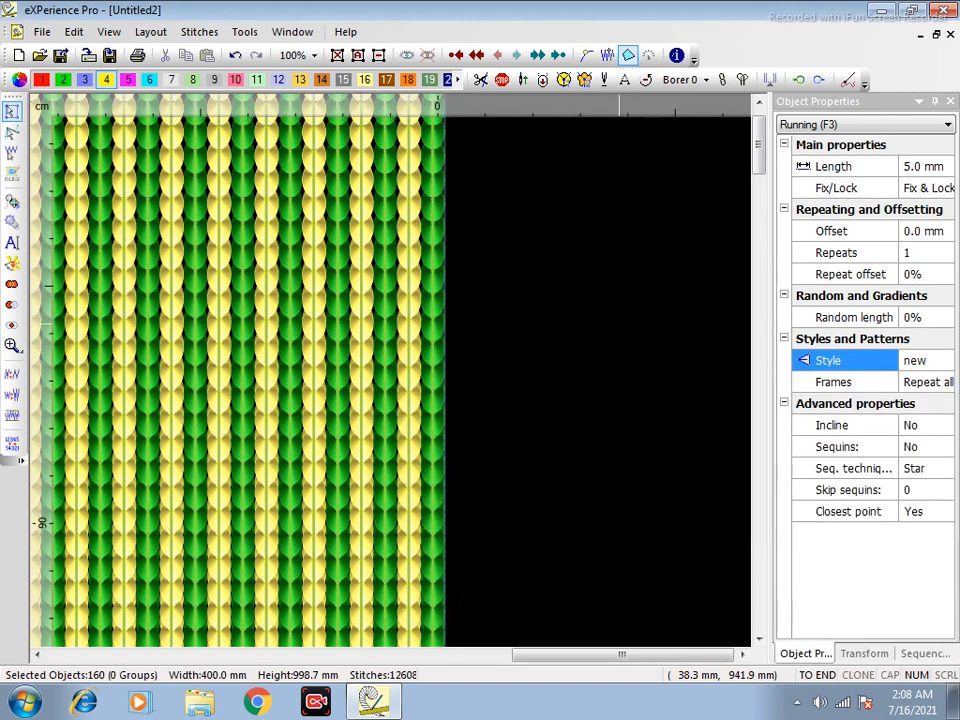
{"action": "left_click", "coordinate": [927, 361]}
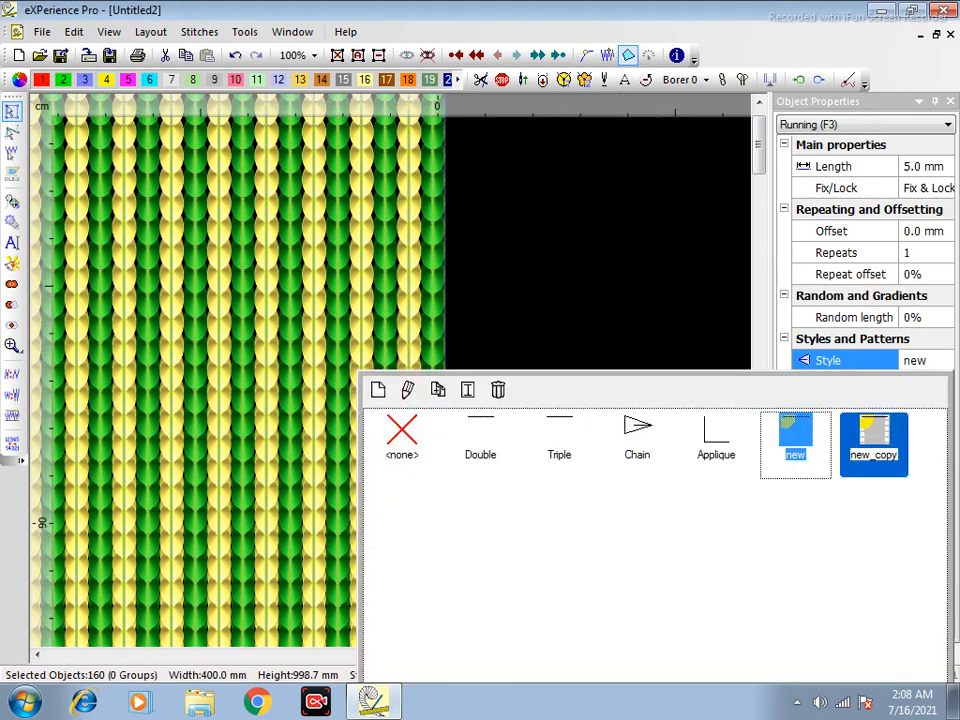
{"action": "left_click", "coordinate": [874, 444]}
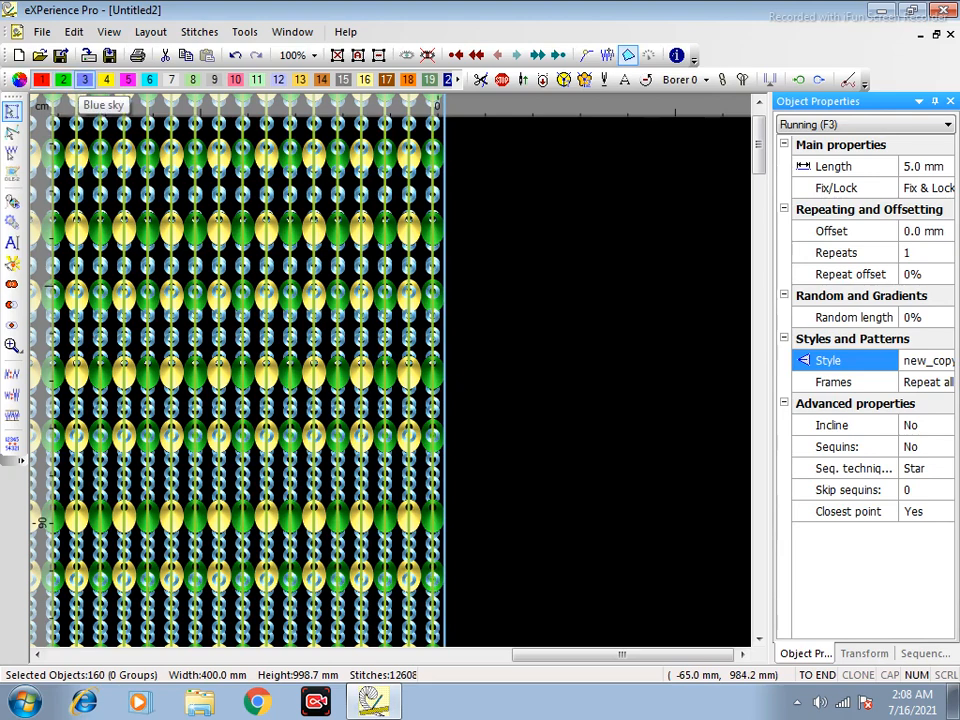
{"action": "right_click", "coordinate": [40, 80]}
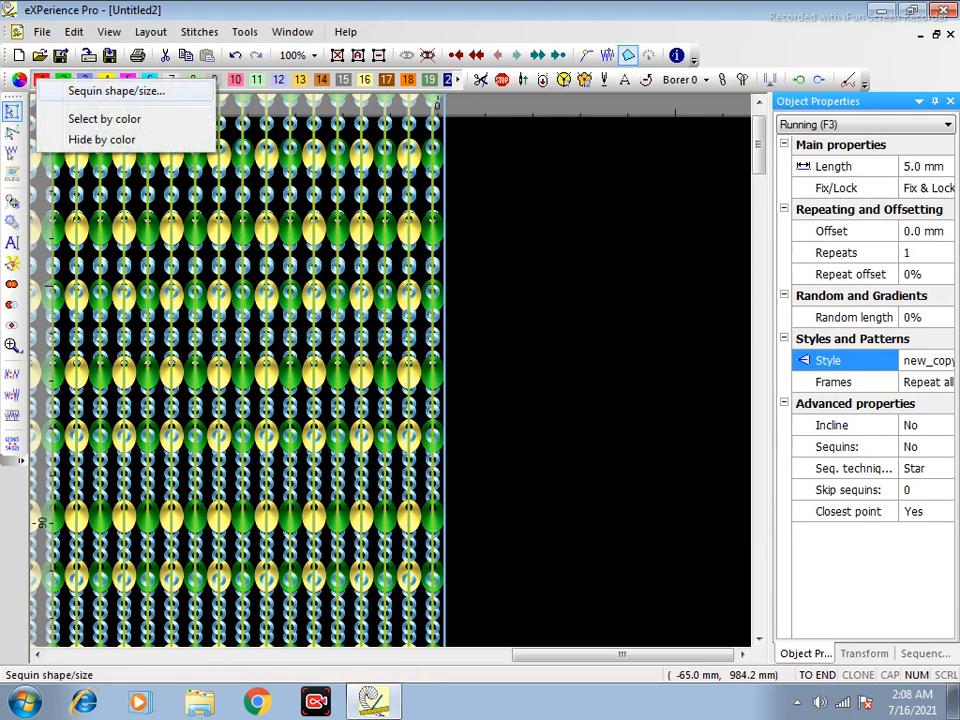
{"action": "left_click", "coordinate": [116, 91]}
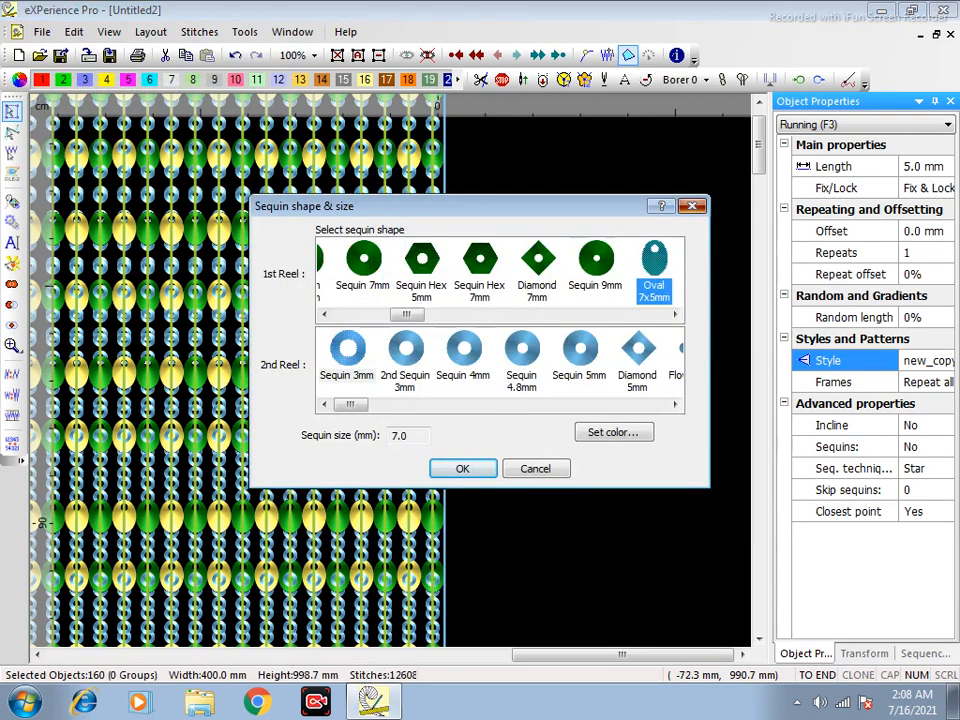
{"action": "key", "text": "Return"}
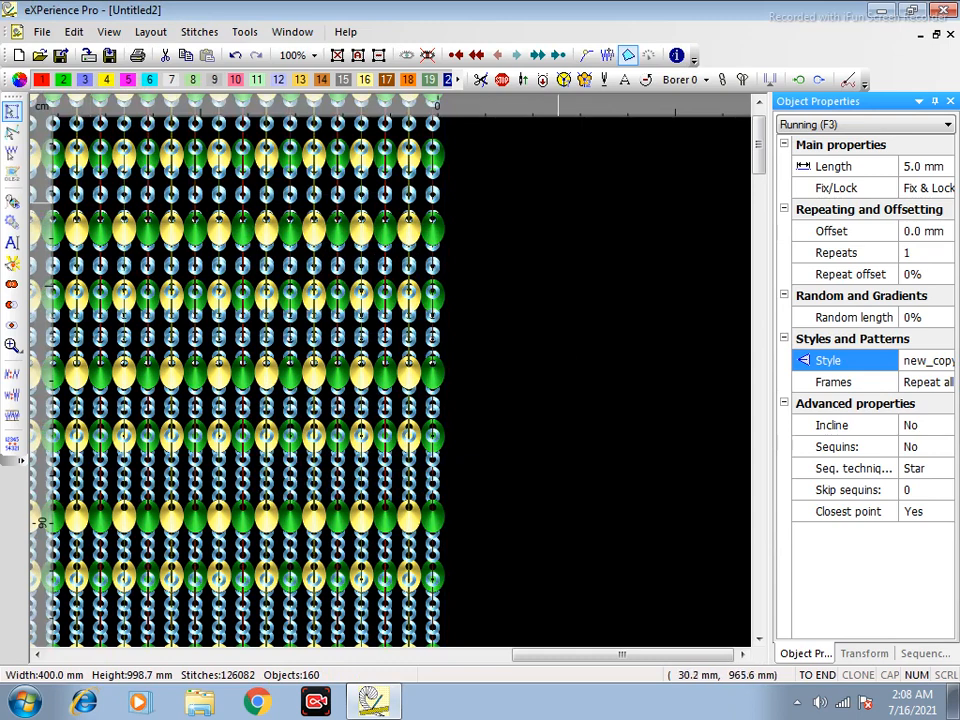
Select all columns in colour 1 and set their second-reel sequin to the Oval 7x5mm shape.
{"action": "right_click", "coordinate": [38, 79]}
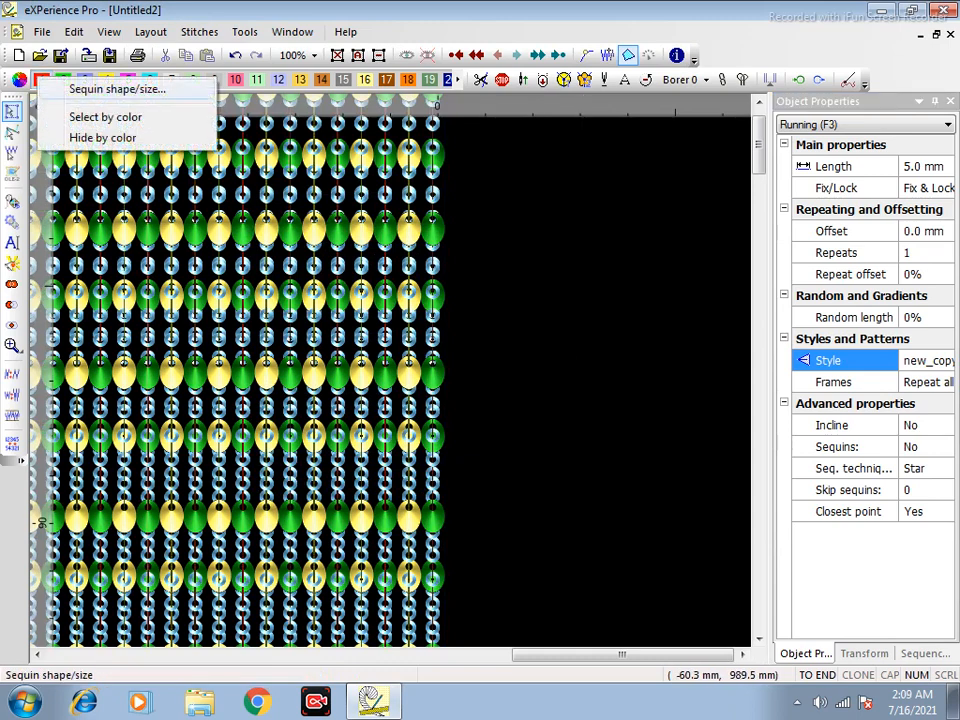
{"action": "left_click", "coordinate": [105, 117]}
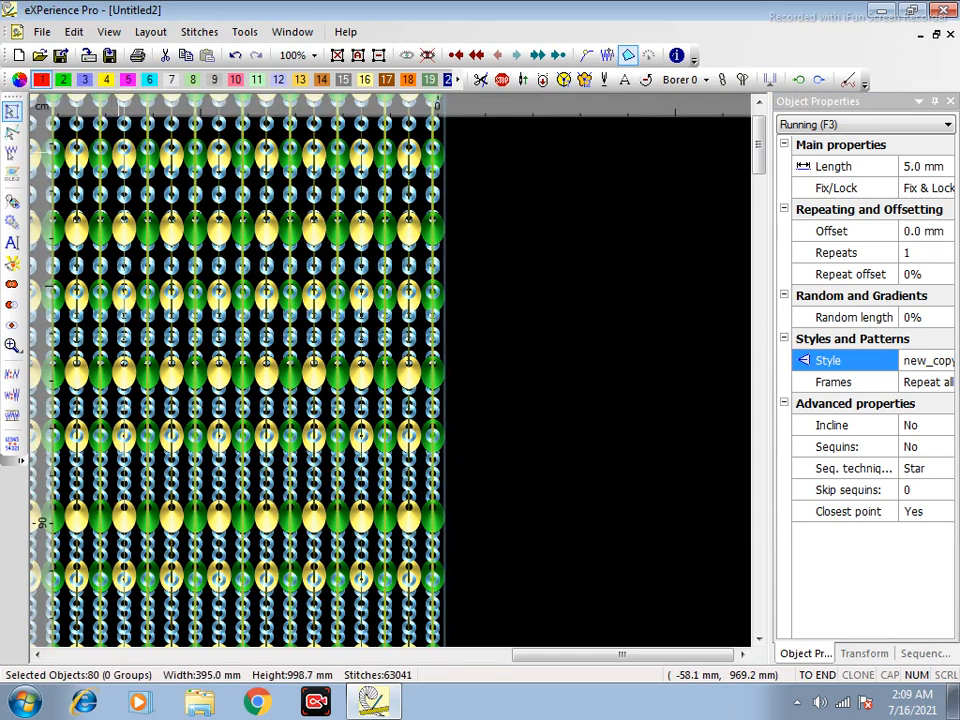
{"action": "right_click", "coordinate": [41, 80]}
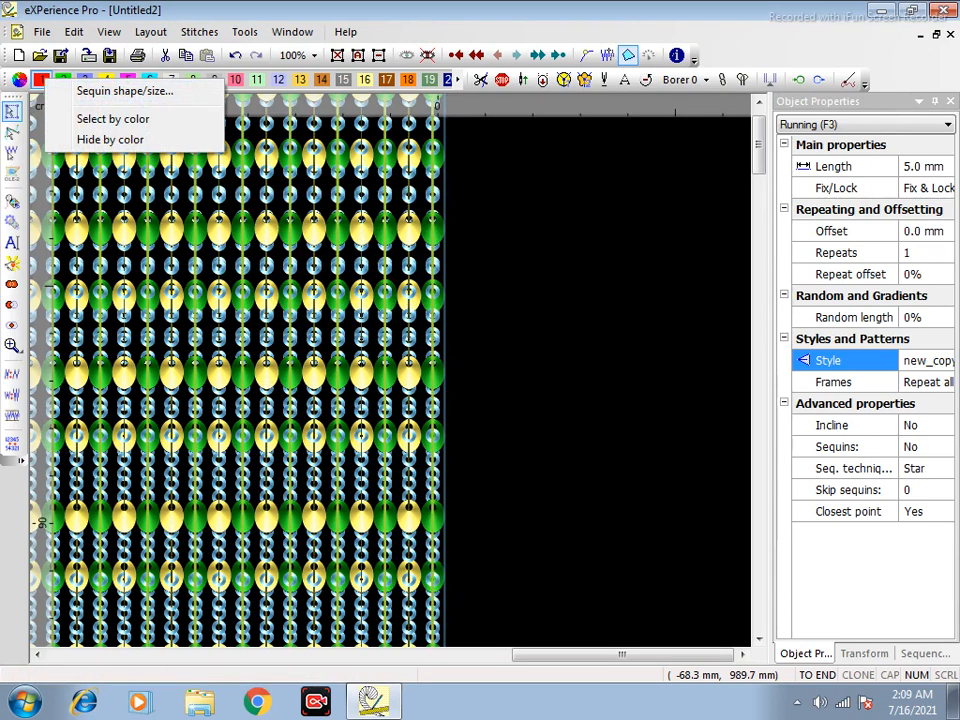
{"action": "left_click", "coordinate": [124, 91]}
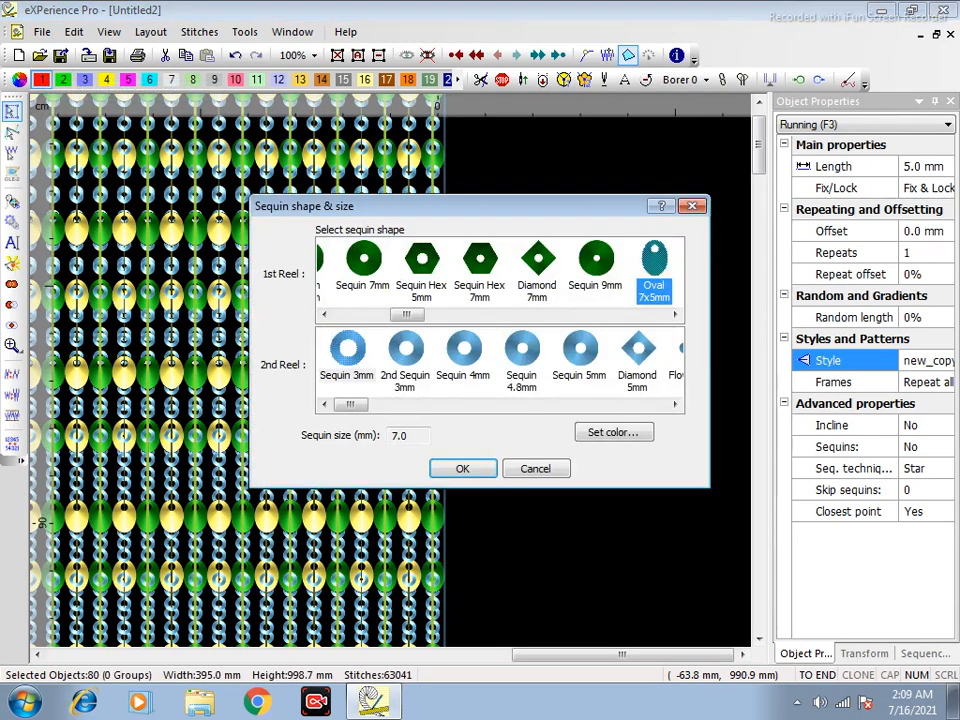
{"action": "left_click", "coordinate": [675, 405]}
{"action": "left_click", "coordinate": [675, 405]}
{"action": "left_click", "coordinate": [675, 405]}
{"action": "left_click", "coordinate": [675, 405]}
{"action": "left_click", "coordinate": [675, 405]}
{"action": "left_click", "coordinate": [675, 405]}
{"action": "left_click", "coordinate": [675, 405]}
{"action": "left_click", "coordinate": [675, 405]}
{"action": "left_click", "coordinate": [675, 405]}
{"action": "left_click", "coordinate": [675, 405]}
{"action": "left_click", "coordinate": [675, 405]}
{"action": "left_click", "coordinate": [675, 405]}
{"action": "left_click", "coordinate": [675, 405]}
{"action": "left_click", "coordinate": [675, 405]}
{"action": "left_click", "coordinate": [675, 405]}
{"action": "left_click", "coordinate": [675, 405]}
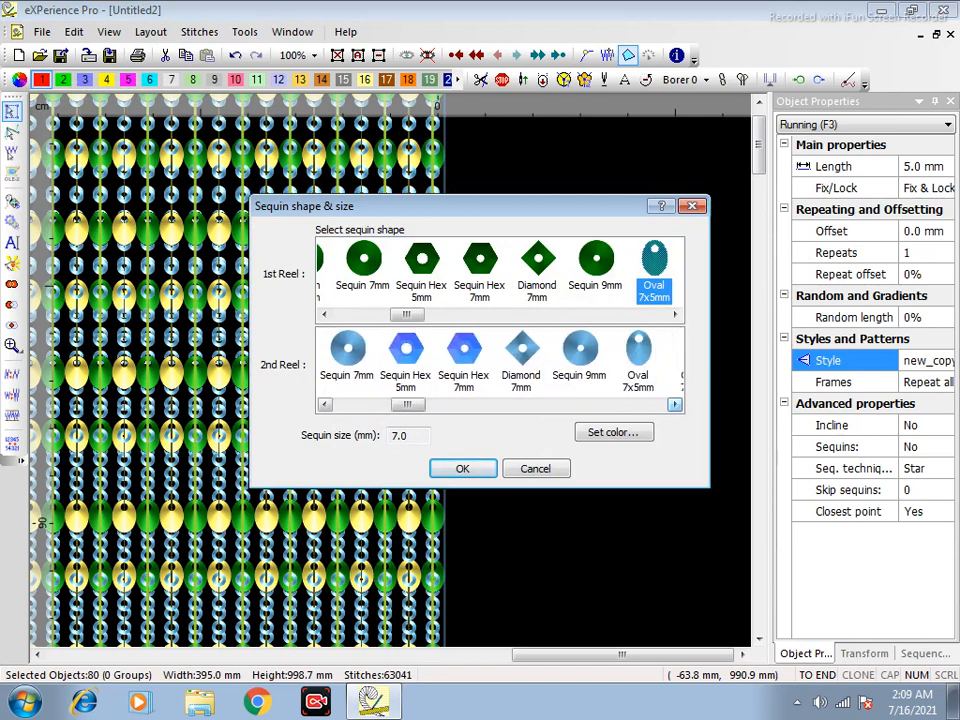
{"action": "left_click", "coordinate": [638, 352]}
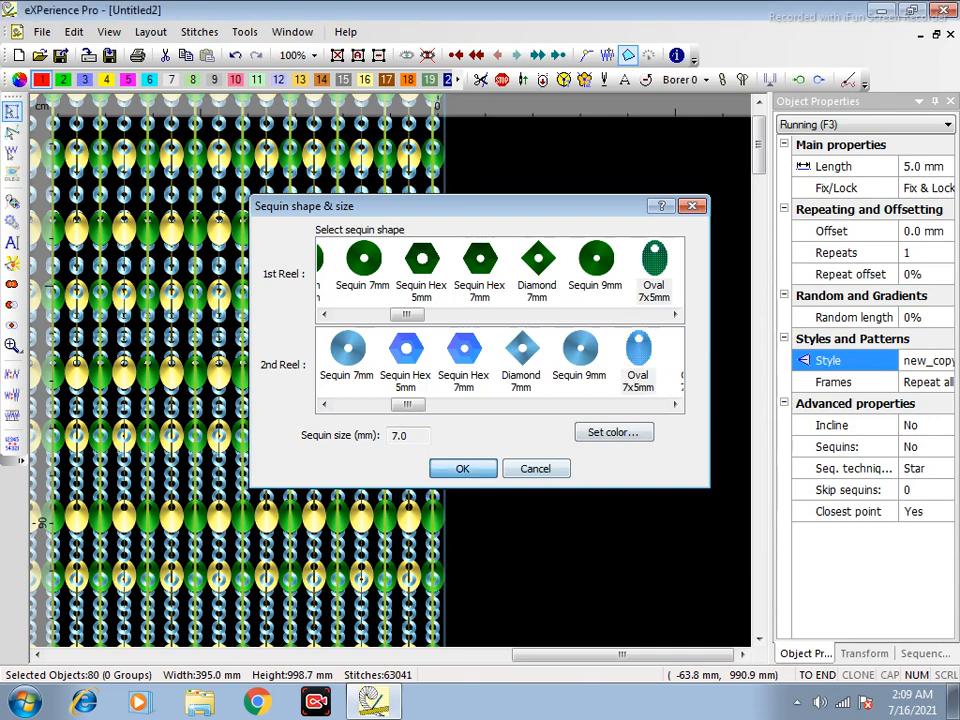
{"action": "left_click", "coordinate": [462, 468]}
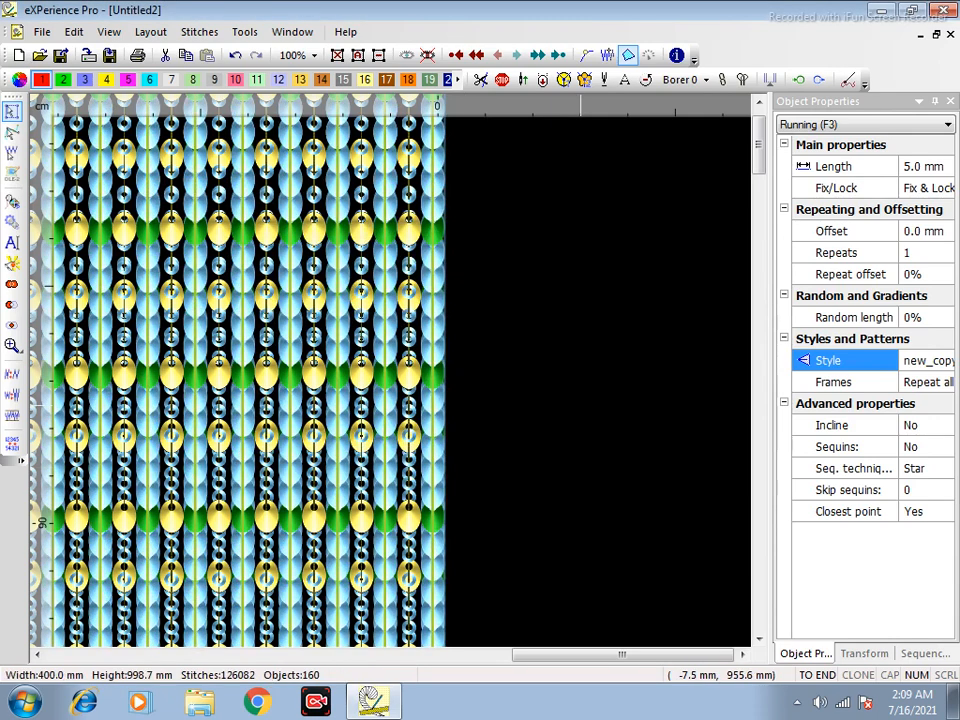
Select all columns in colour 4 and set their second-reel sequin to the Oval 7x5mm shape.
{"action": "right_click", "coordinate": [107, 81]}
{"action": "left_click", "coordinate": [175, 120]}
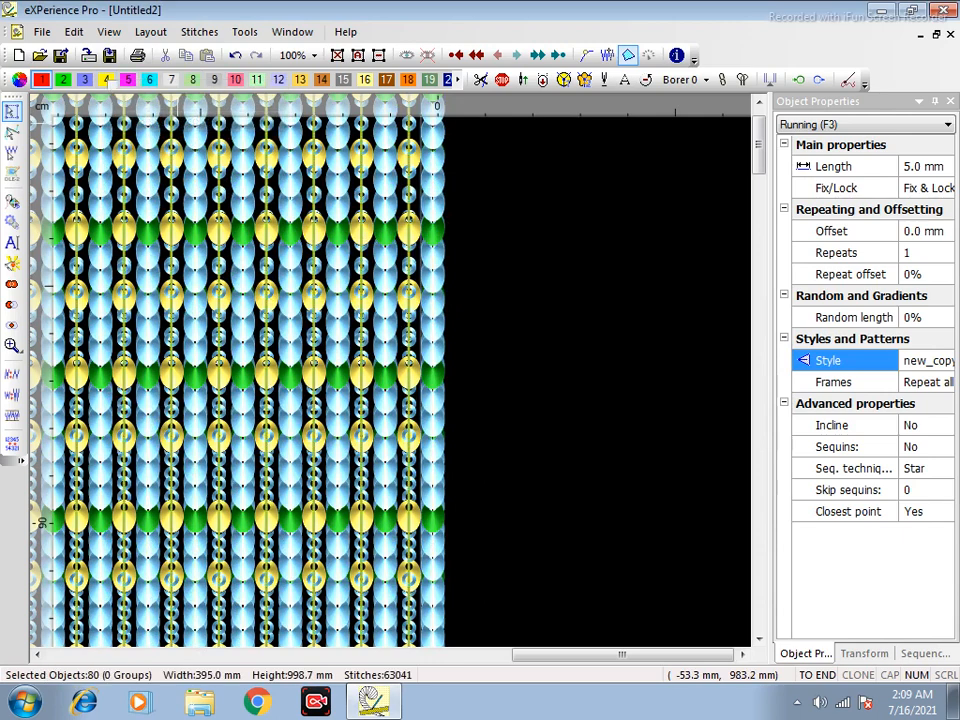
{"action": "right_click", "coordinate": [107, 81]}
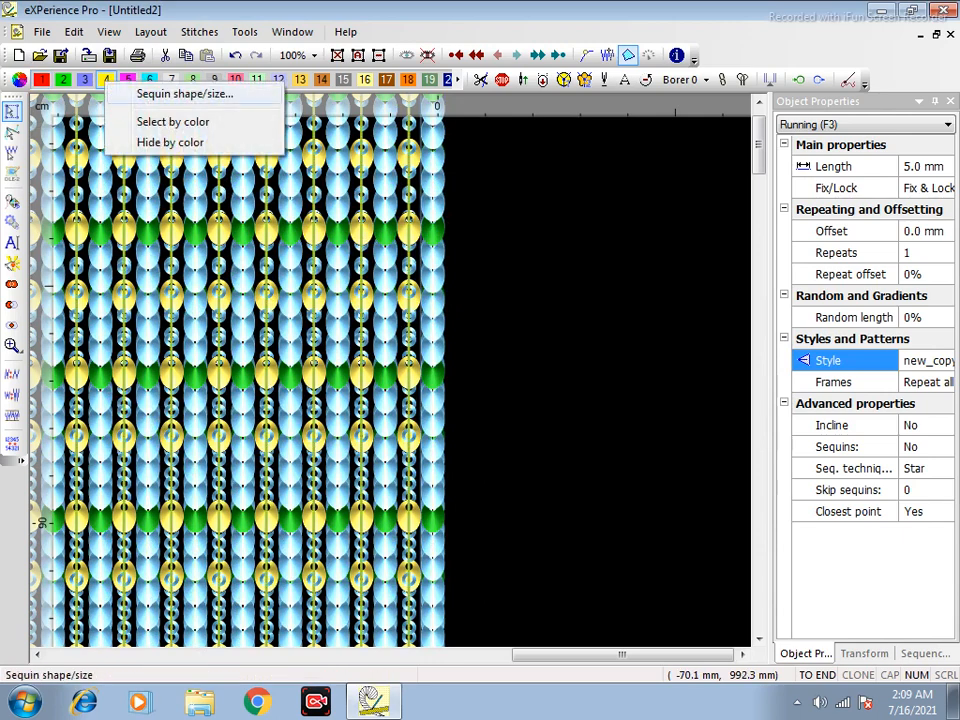
{"action": "left_click", "coordinate": [140, 92]}
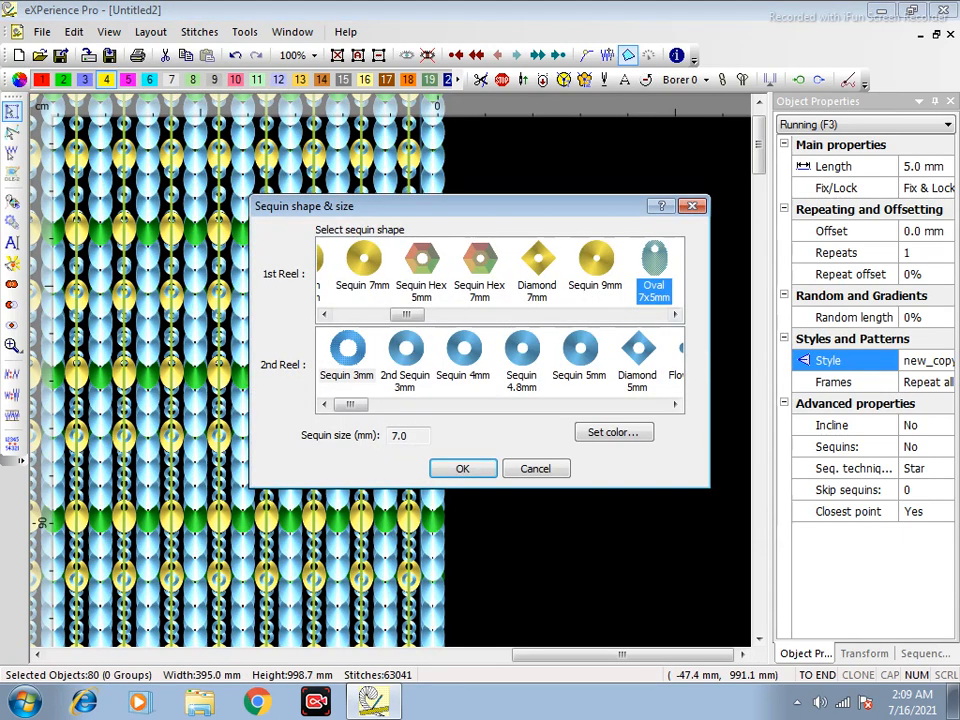
{"action": "left_click", "coordinate": [675, 405]}
{"action": "left_click", "coordinate": [675, 405]}
{"action": "left_click", "coordinate": [675, 405]}
{"action": "left_click", "coordinate": [675, 405]}
{"action": "left_click", "coordinate": [675, 405]}
{"action": "left_click", "coordinate": [675, 405]}
{"action": "left_click", "coordinate": [675, 405]}
{"action": "left_click", "coordinate": [675, 405]}
{"action": "left_click", "coordinate": [675, 405]}
{"action": "left_click", "coordinate": [675, 405]}
{"action": "left_click", "coordinate": [675, 405]}
{"action": "left_click", "coordinate": [675, 405]}
{"action": "left_click", "coordinate": [675, 405]}
{"action": "left_click", "coordinate": [675, 405]}
{"action": "left_click", "coordinate": [675, 405]}
{"action": "left_click", "coordinate": [609, 372]}
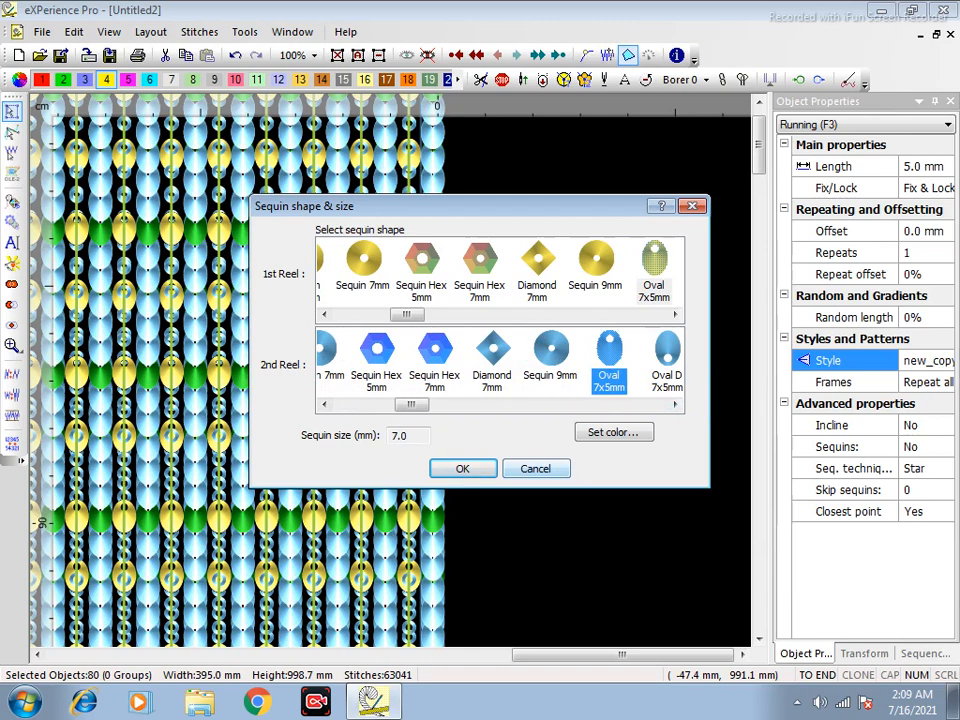
{"action": "left_click", "coordinate": [462, 468]}
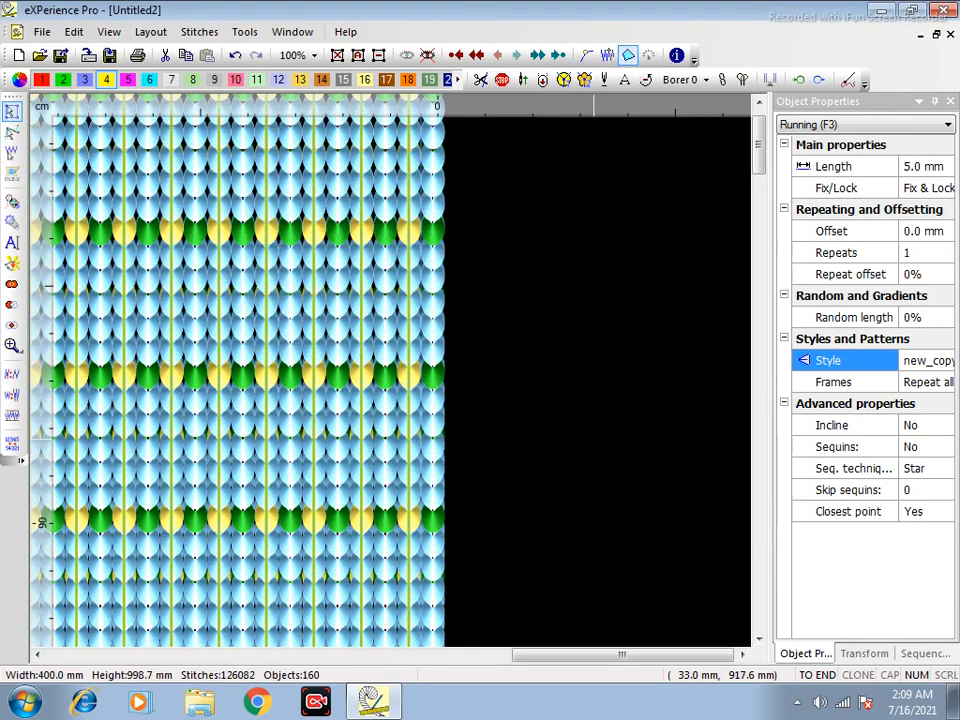
Examine the restyled panel up close and as a whole, and dismiss the pending warning window.
{"action": "scroll", "coordinate": [634, 425], "scroll_direction": "down", "scroll_amount": 4}
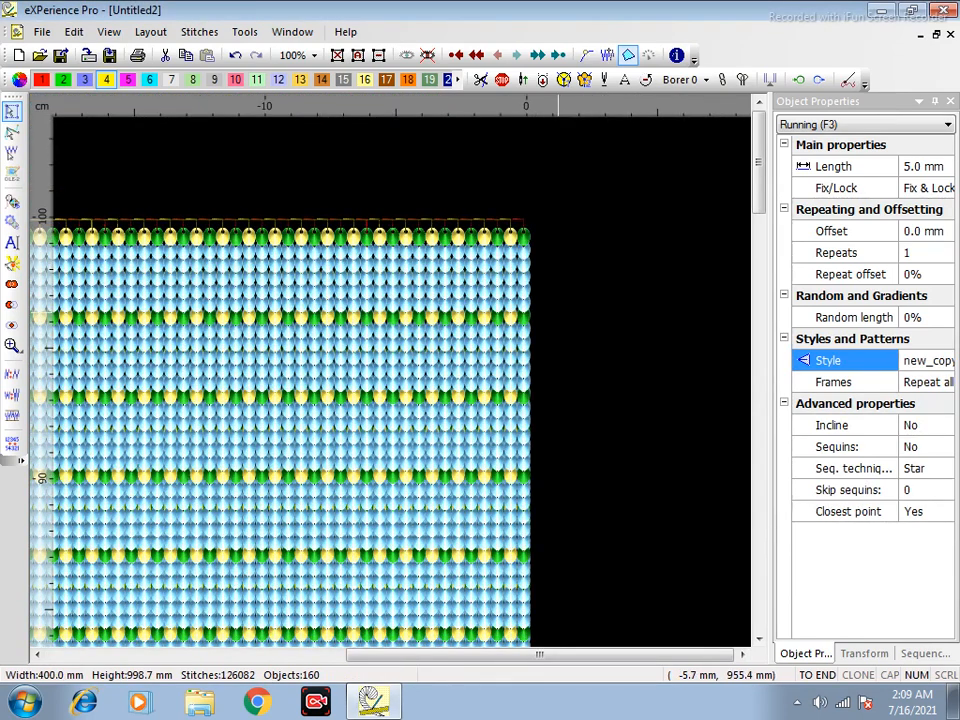
{"action": "scroll", "coordinate": [515, 240], "scroll_direction": "up", "scroll_amount": 3}
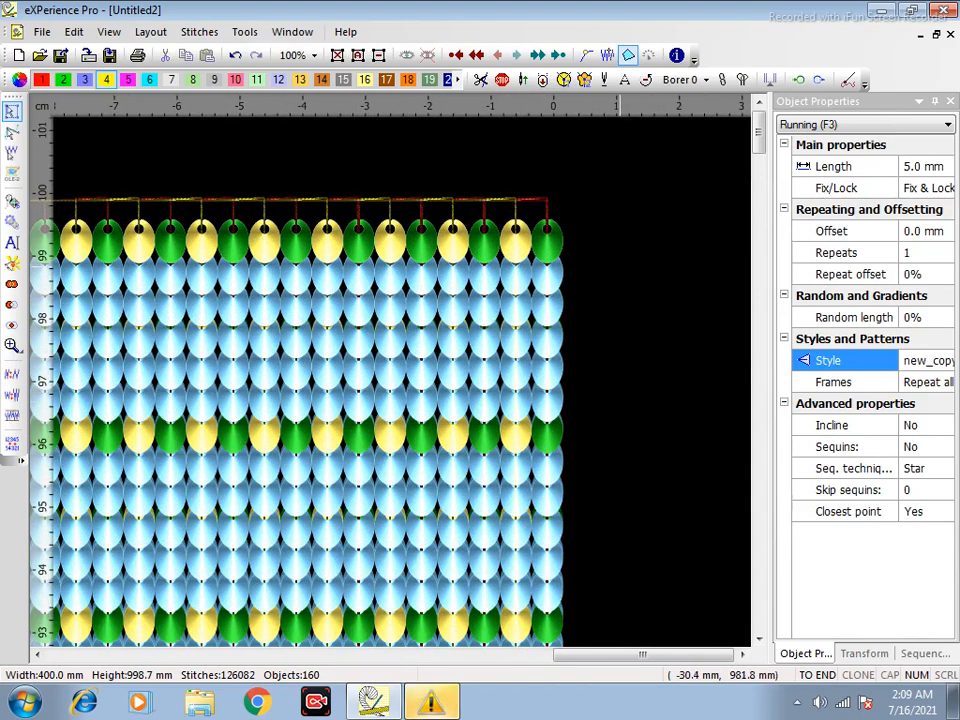
{"action": "scroll", "coordinate": [644, 263], "scroll_direction": "down", "scroll_amount": 4}
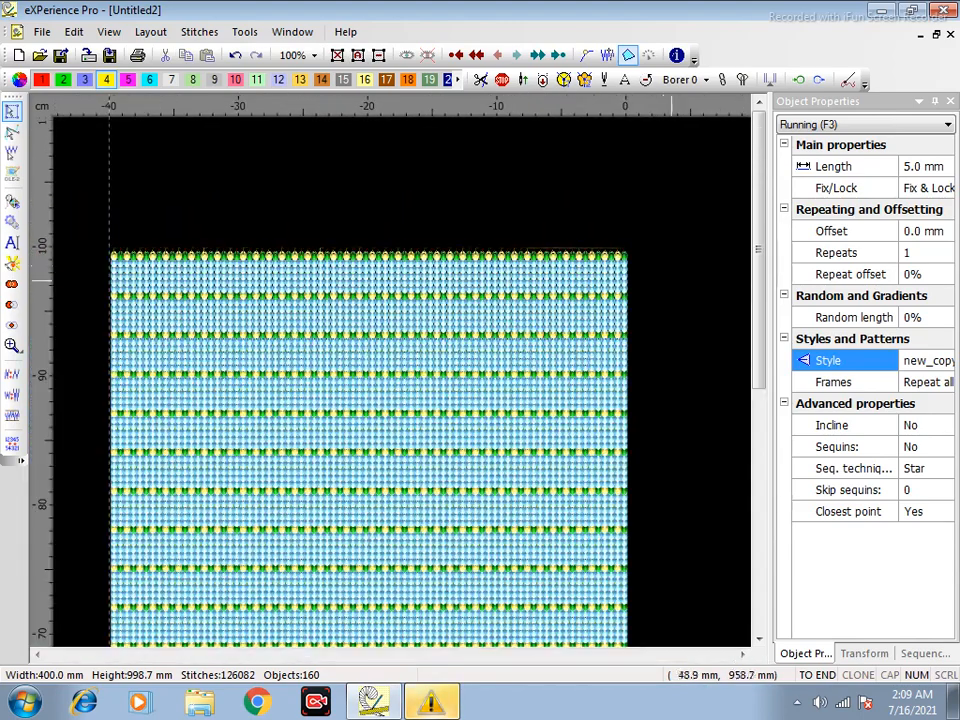
{"action": "scroll", "coordinate": [664, 265], "scroll_direction": "down", "scroll_amount": 1}
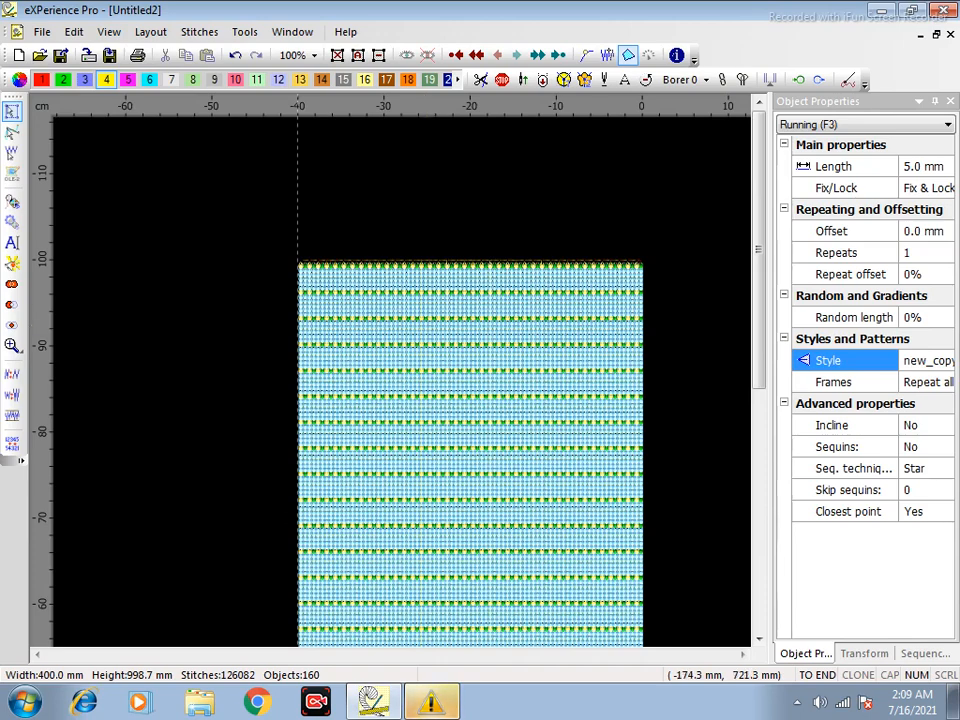
{"action": "right_click", "coordinate": [430, 703]}
{"action": "left_click", "coordinate": [390, 666]}
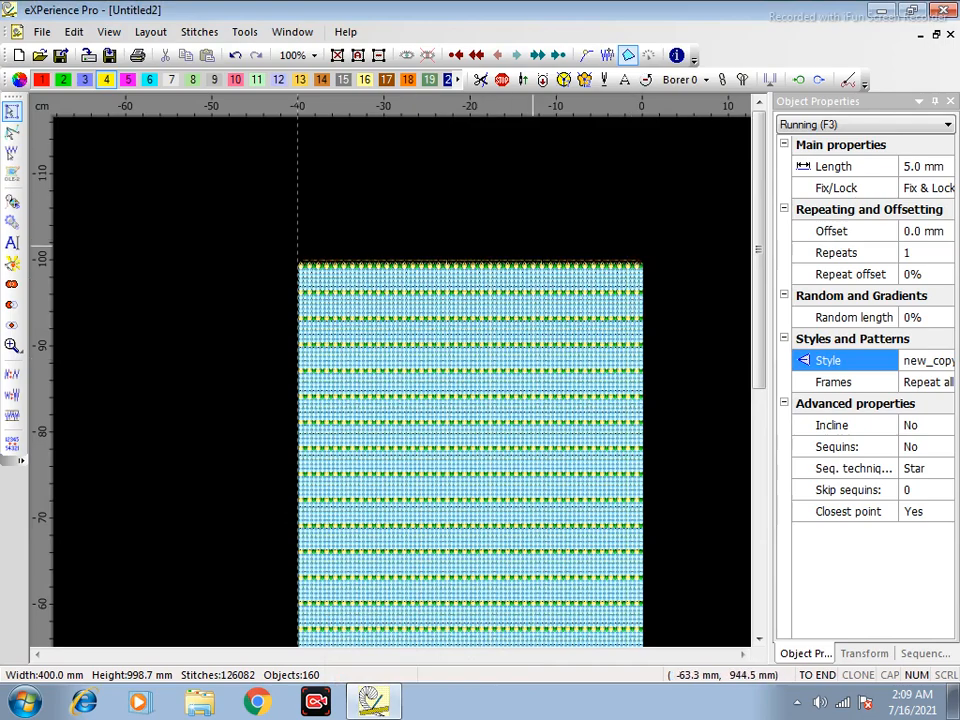
{"action": "scroll", "coordinate": [589, 308], "scroll_direction": "up", "scroll_amount": 3}
{"action": "scroll", "coordinate": [390, 370], "scroll_direction": "down", "scroll_amount": 3}
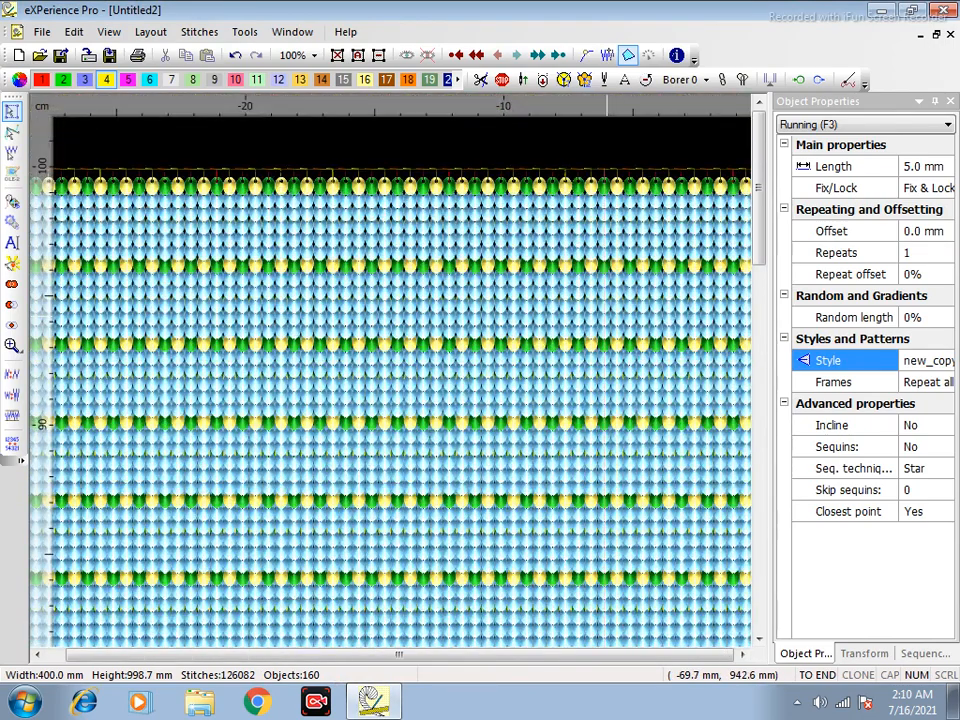